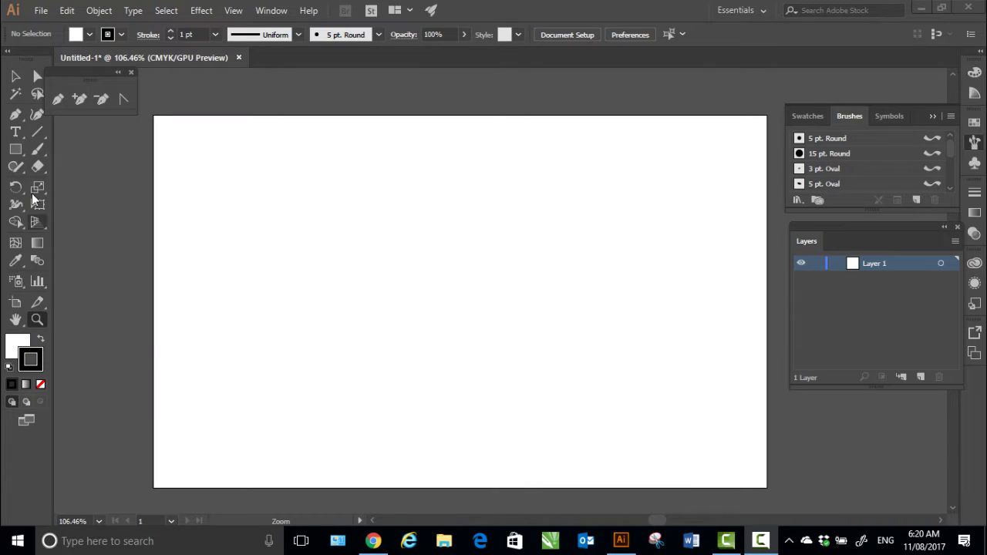
- Set the drawing colours to a black fill with no stroke
drag(91, 77, 108, 78)
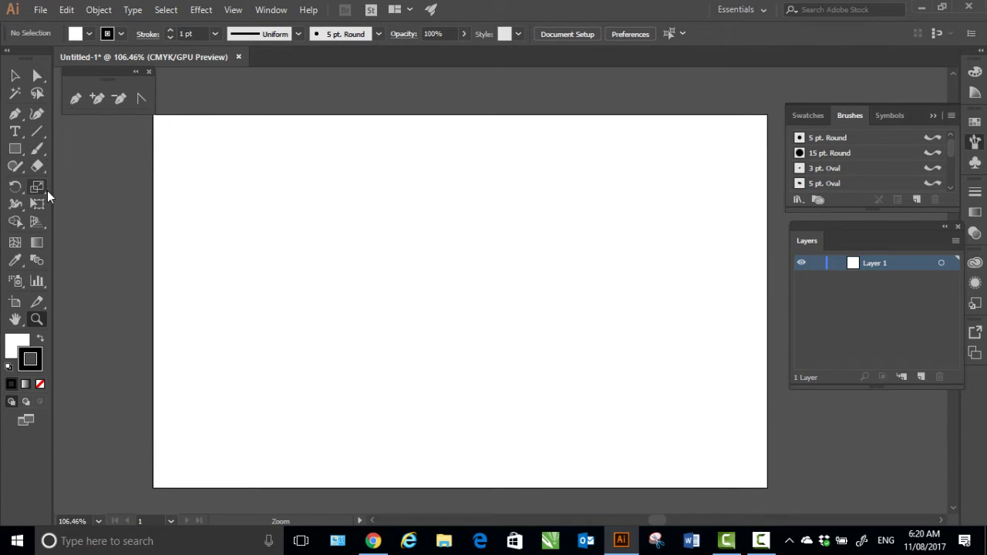
click(17, 345)
click(41, 384)
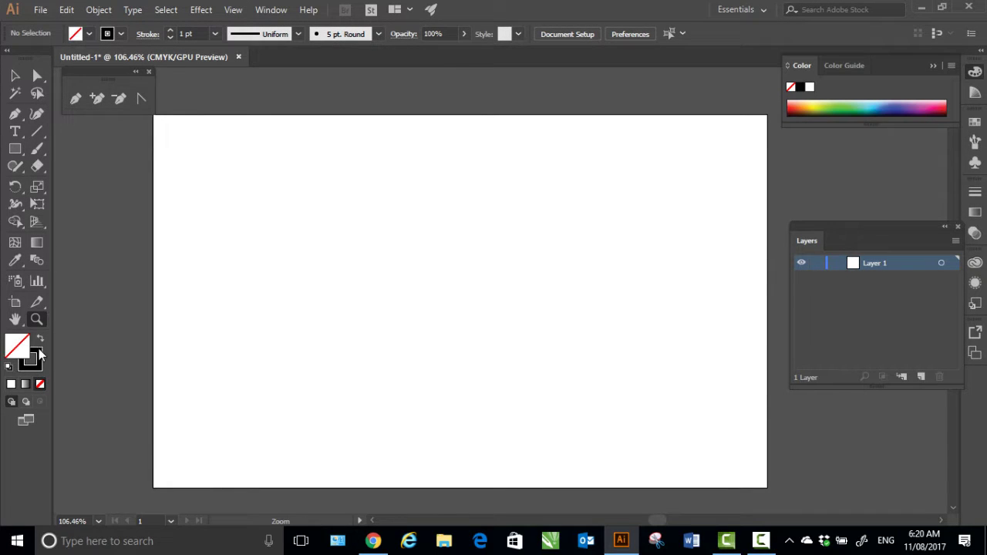
click(40, 338)
- Draw a thin closed lens shape with the Pen tool, about 3.29 in wide and 0.32 in high, with pointed ends
click(80, 105)
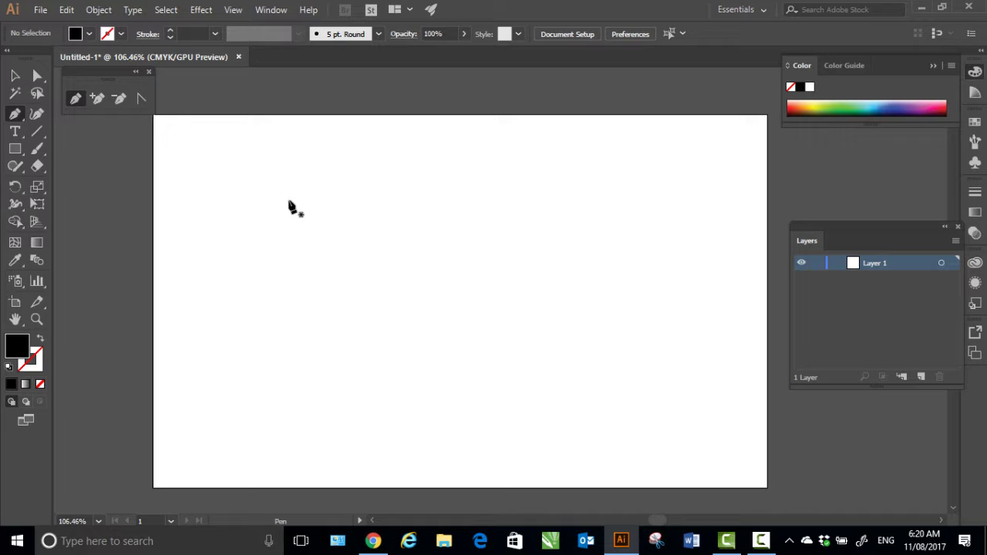
click(287, 195)
drag(470, 195, 578, 221)
click(469, 195)
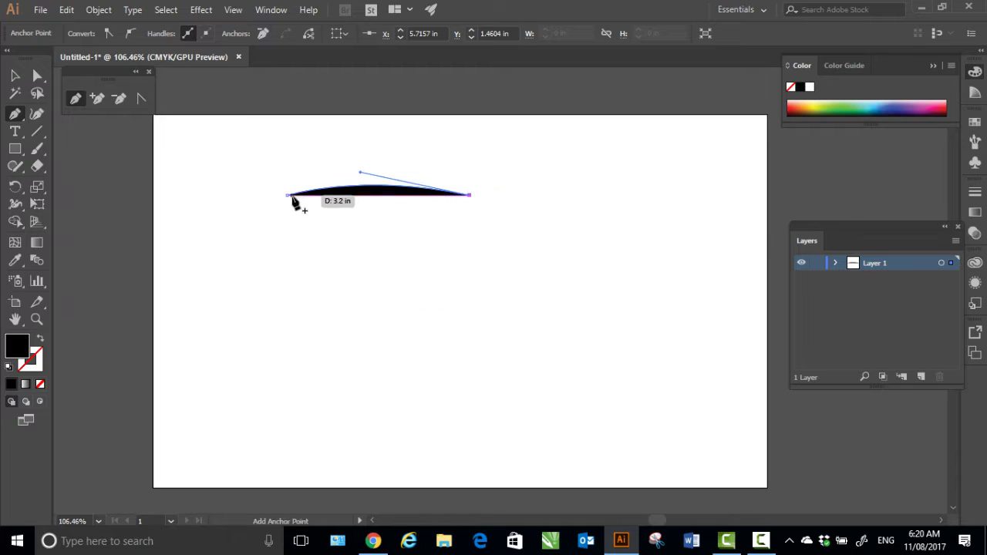
drag(287, 196, 197, 179)
- Scale the black lens shape down to about 1 in wide and 0.05 in high, and show the available brushes
click(36, 80)
click(14, 76)
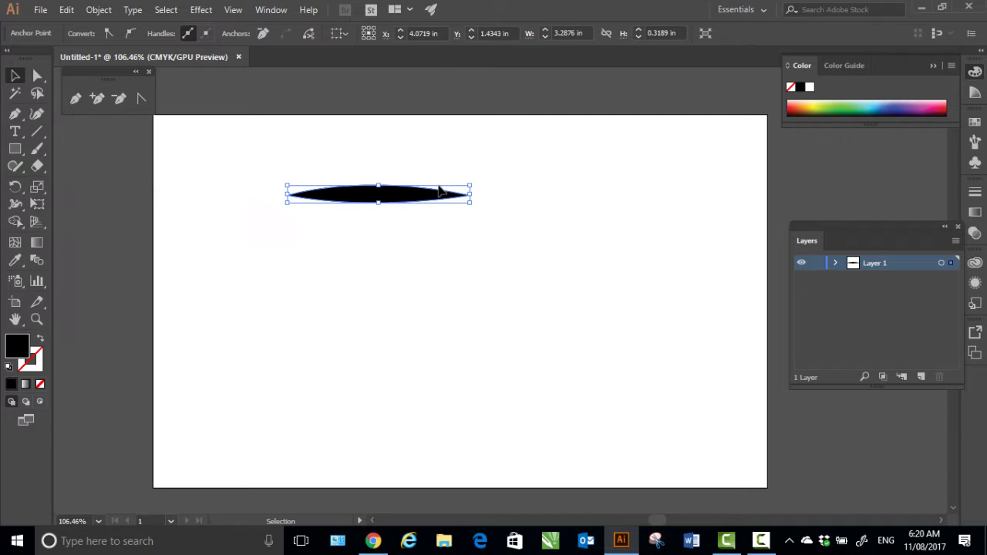
drag(471, 187, 376, 200)
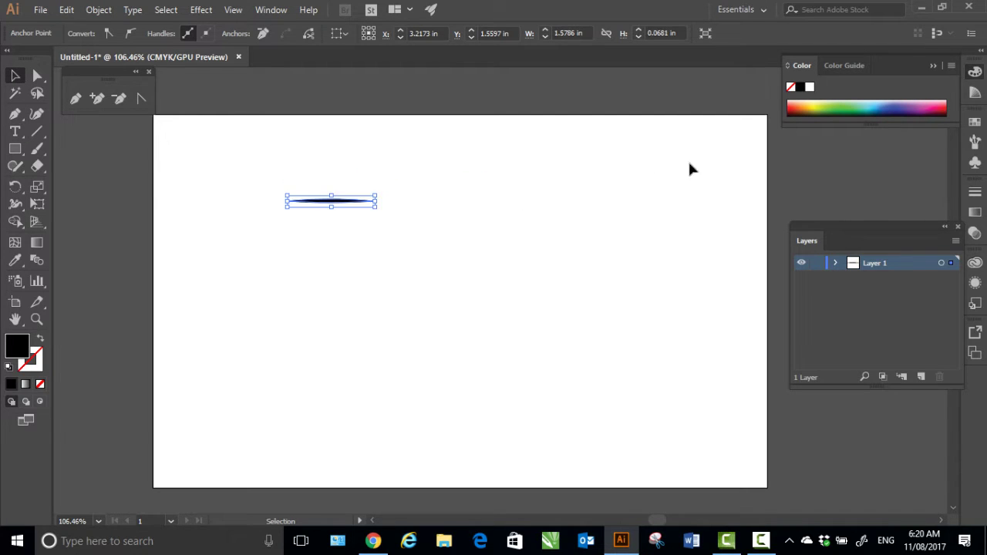
click(934, 66)
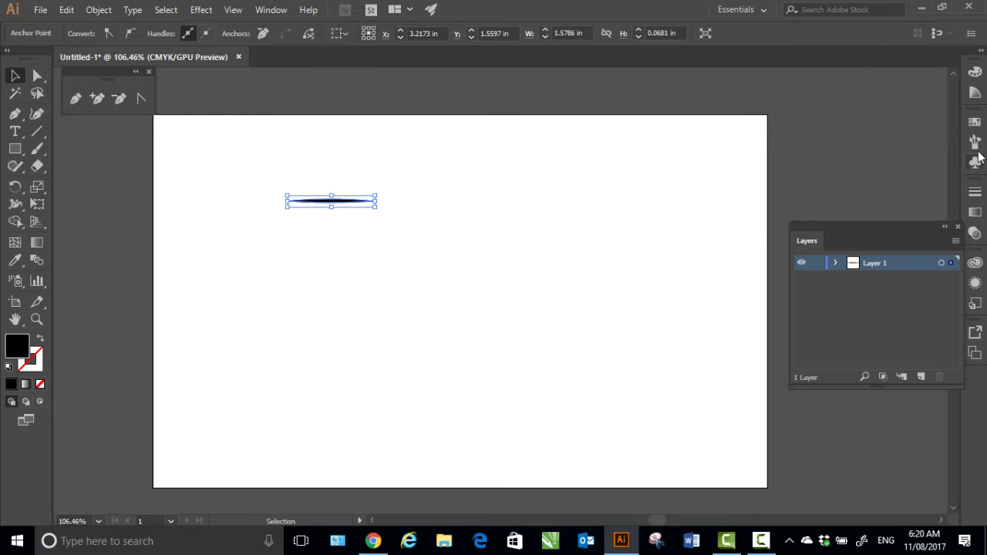
click(975, 145)
mouse_move(376, 201)
mouse_down()
mouse_move(354, 199)
mouse_move(591, 334)
mouse_up()
key(z)
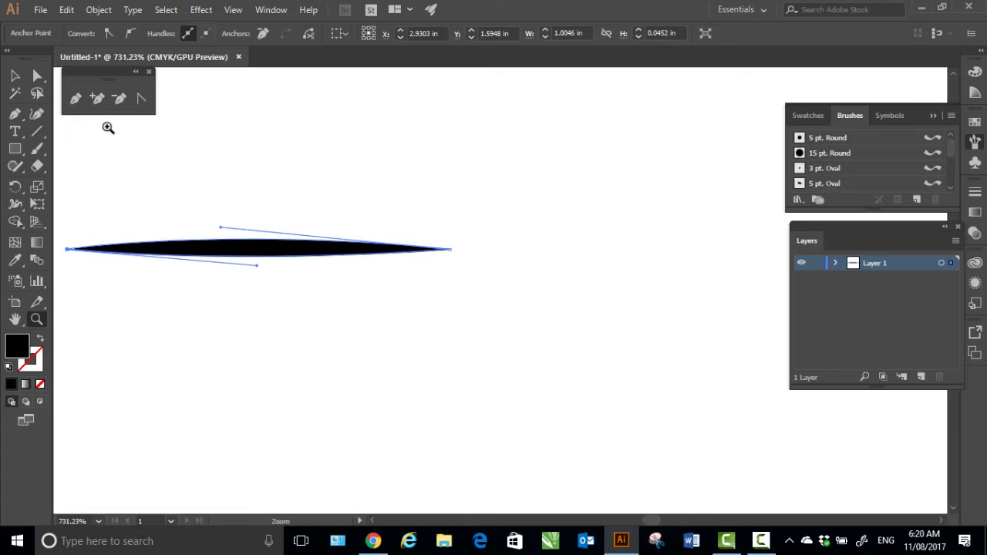
- Shrink the lens shape further to a thin sliver about 0.31 in long
click(14, 75)
click(287, 199)
click(346, 254)
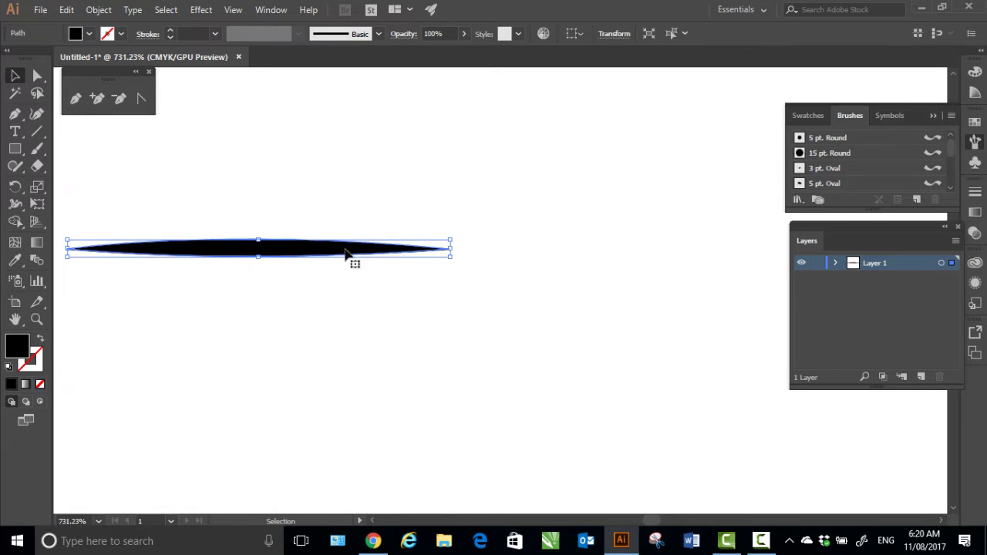
drag(450, 241, 244, 249)
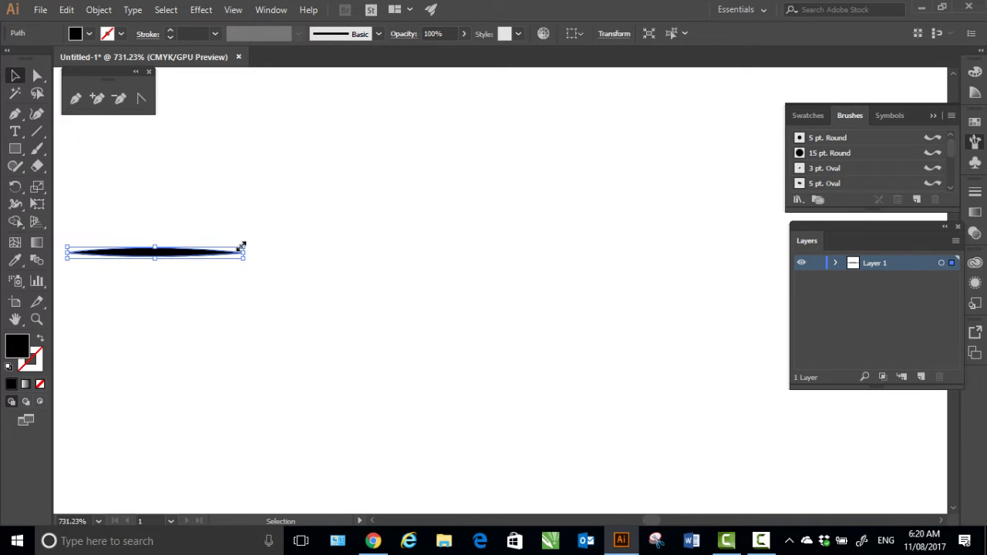
mouse_move(177, 254)
mouse_down()
mouse_move(430, 236)
mouse_move(656, 254)
mouse_move(683, 301)
mouse_move(463, 306)
mouse_up()
key(z)
key(space)
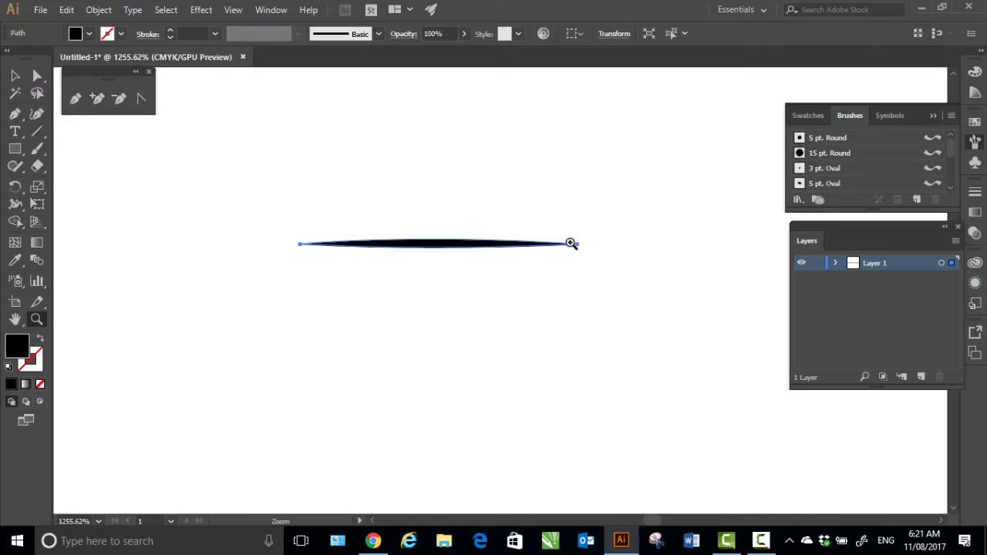
click(15, 77)
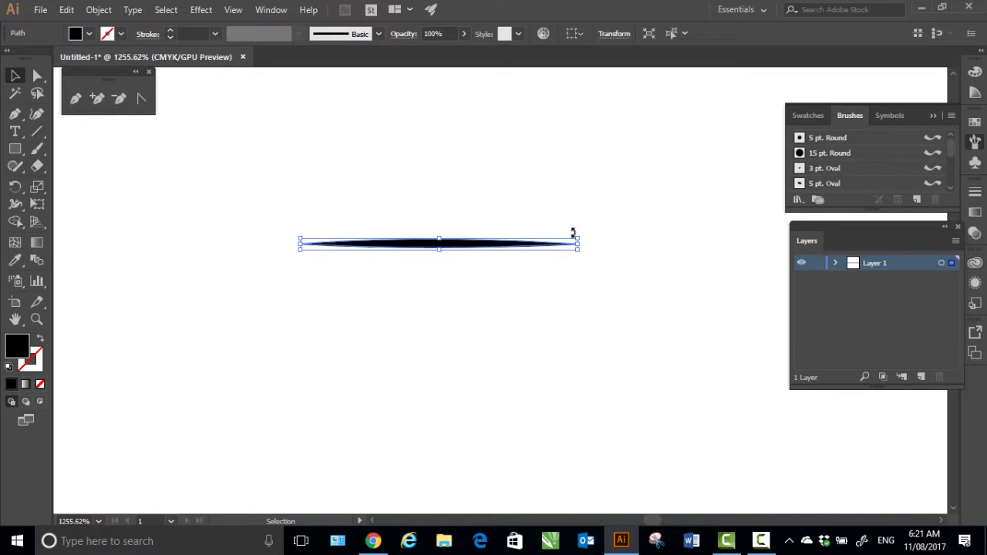
drag(576, 240, 503, 243)
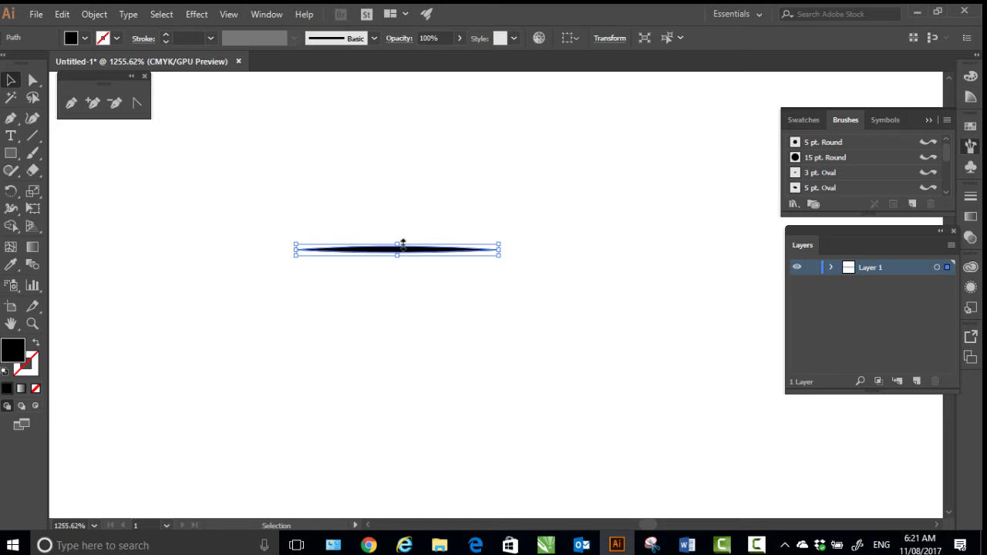
- Create a new Art Brush from the lens shape
mouse_move(403, 243)
mouse_down()
mouse_move(407, 255)
mouse_move(913, 210)
mouse_up()
click(433, 310)
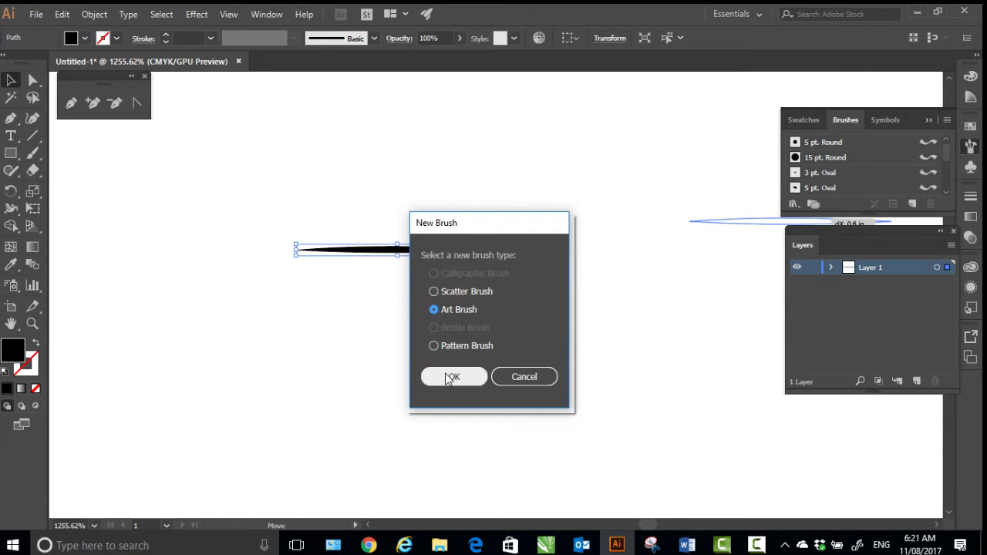
click(453, 376)
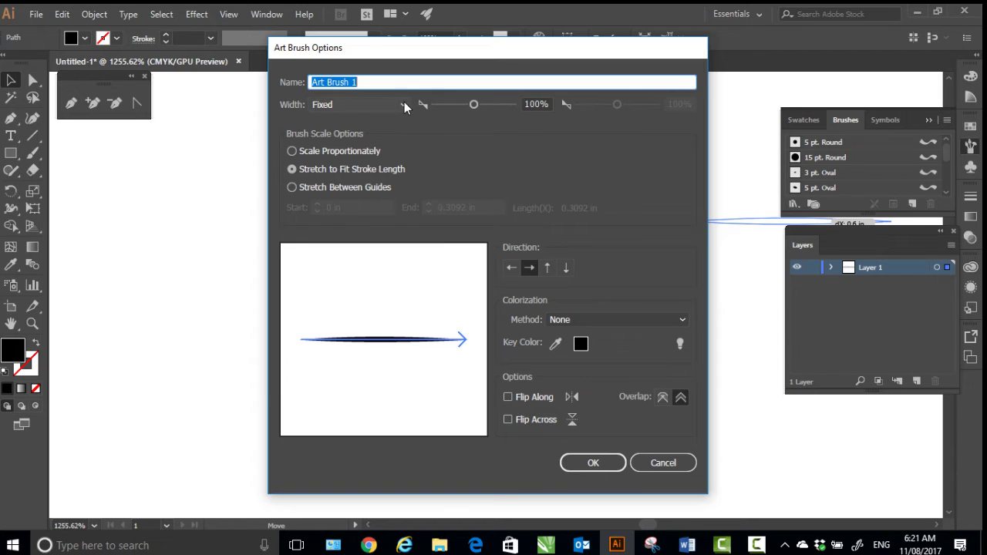
- Set the art brush's width to Pressure, with a minimum of 20% and a maximum of 300%
click(401, 105)
click(342, 152)
click(549, 104)
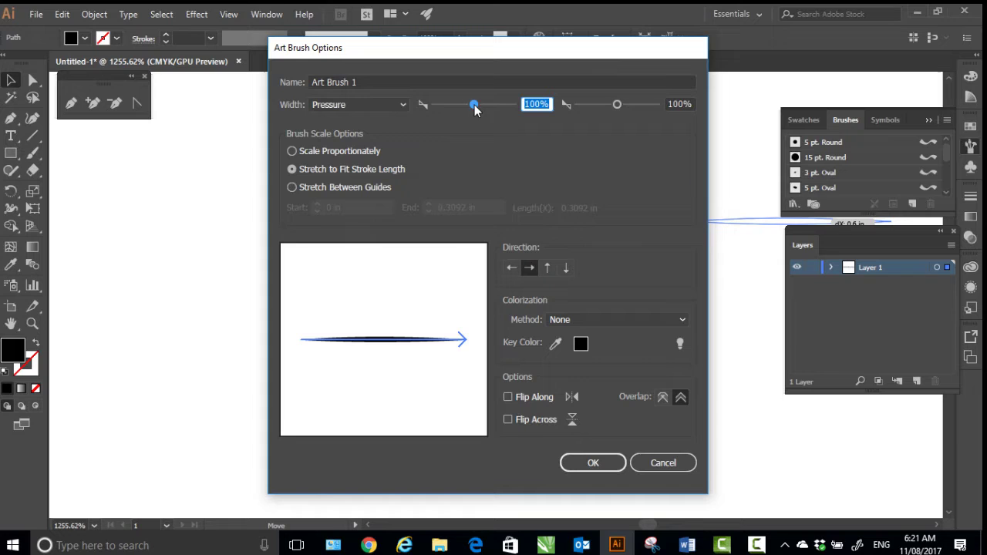
text(20)
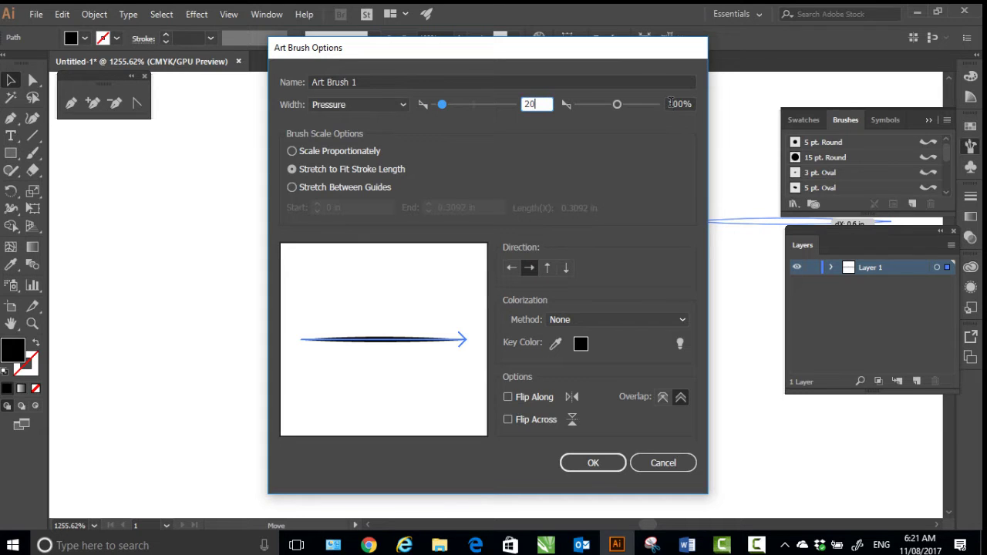
click(670, 105)
text(3)
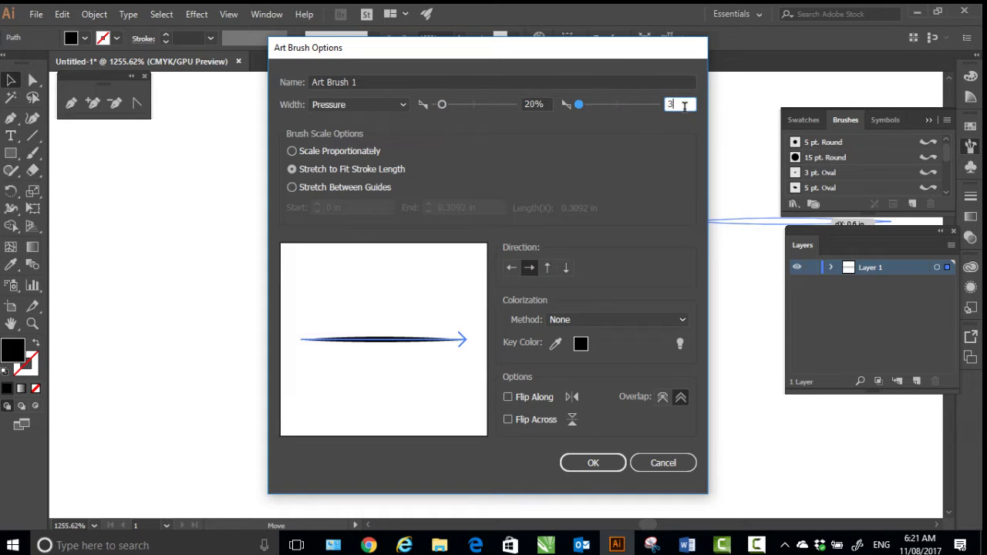
- Set the brush's colorization method to Tints and accept the brush options
click(685, 319)
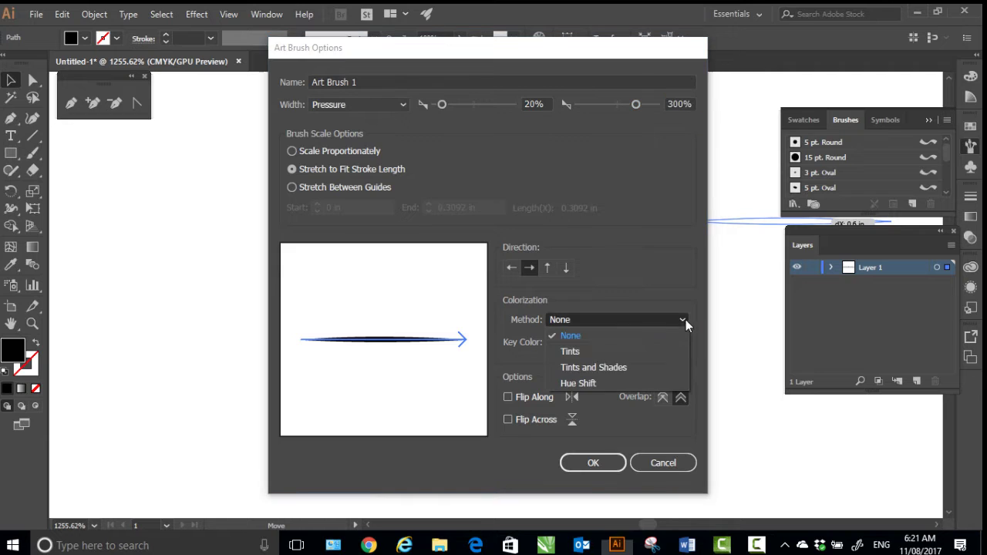
click(589, 354)
click(591, 462)
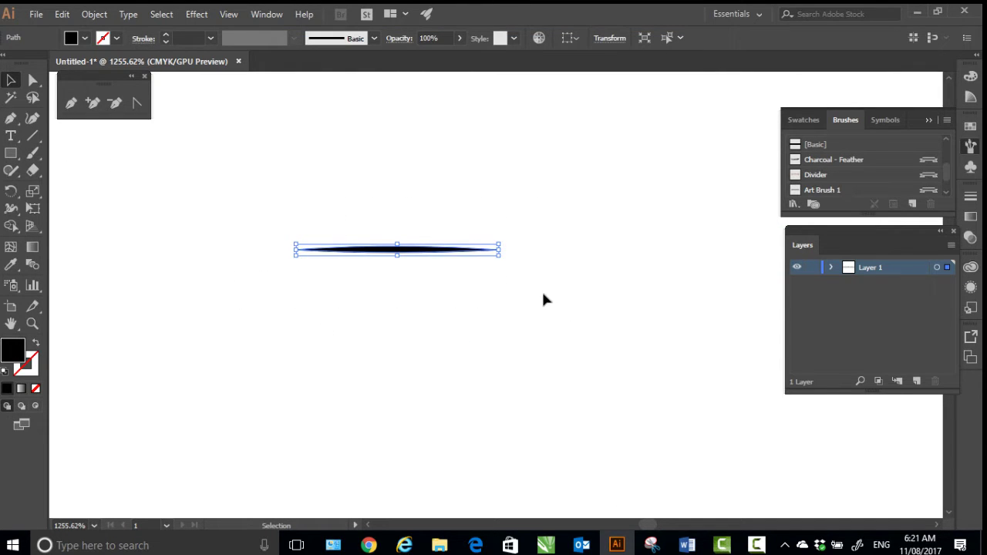
- Delete the original lens shape from the artboard
key(Delete)
key(z)
drag(531, 300, 425, 330)
key(space)
drag(545, 340, 409, 262)
drag(521, 303, 444, 305)
key(space)
drag(527, 330, 367, 266)
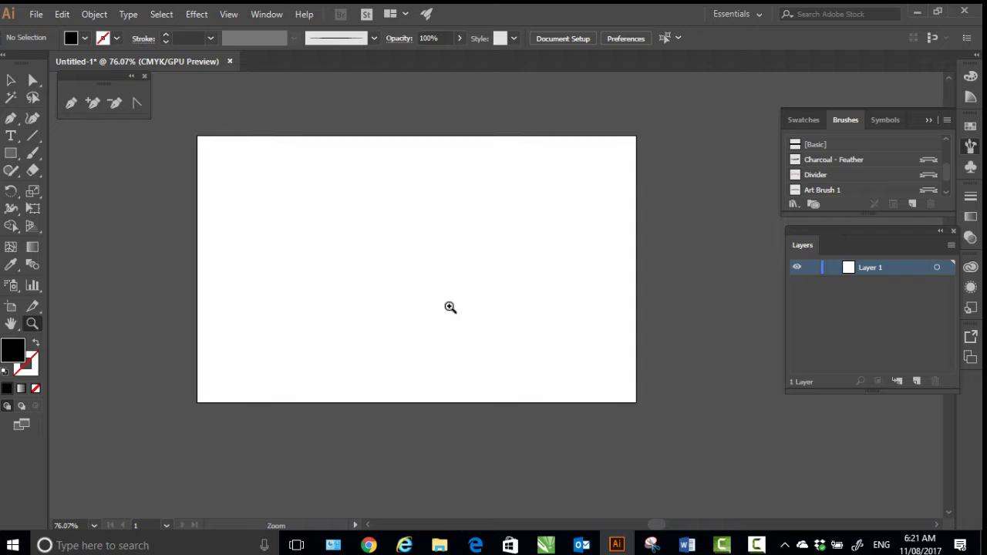
drag(452, 307, 518, 352)
key(space)
drag(416, 287, 448, 336)
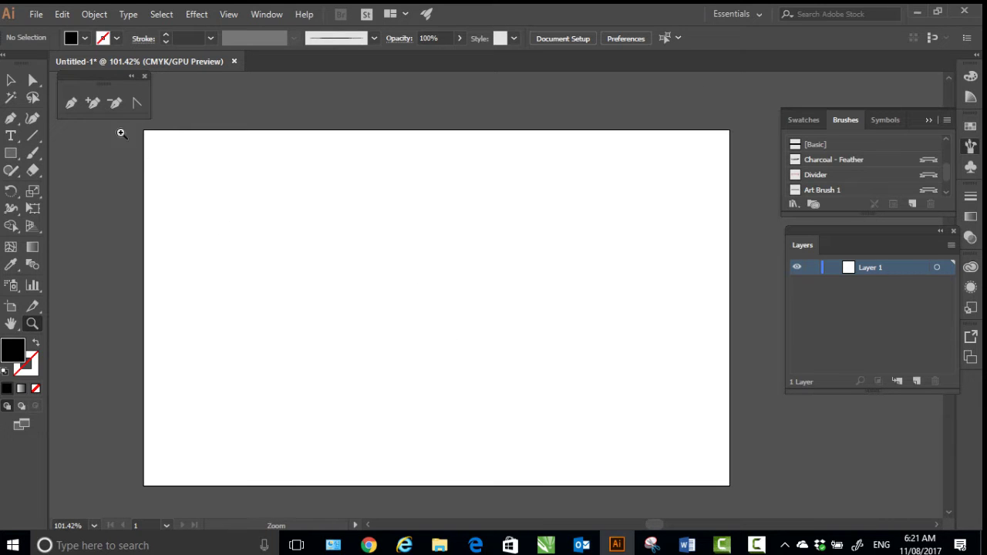
- Place the canada-geese-348290.jpg photo on the artboard, sized to fill most of it
click(36, 14)
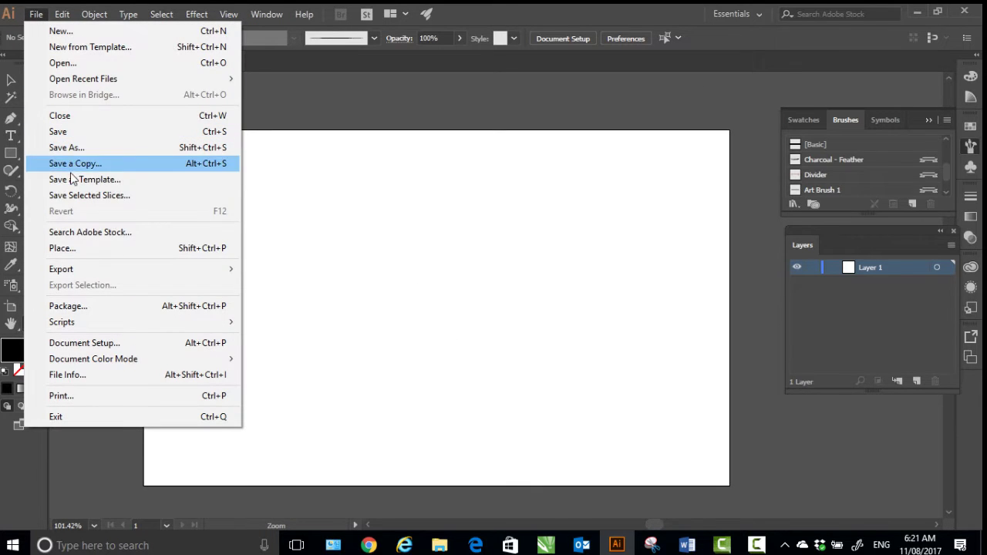
click(69, 255)
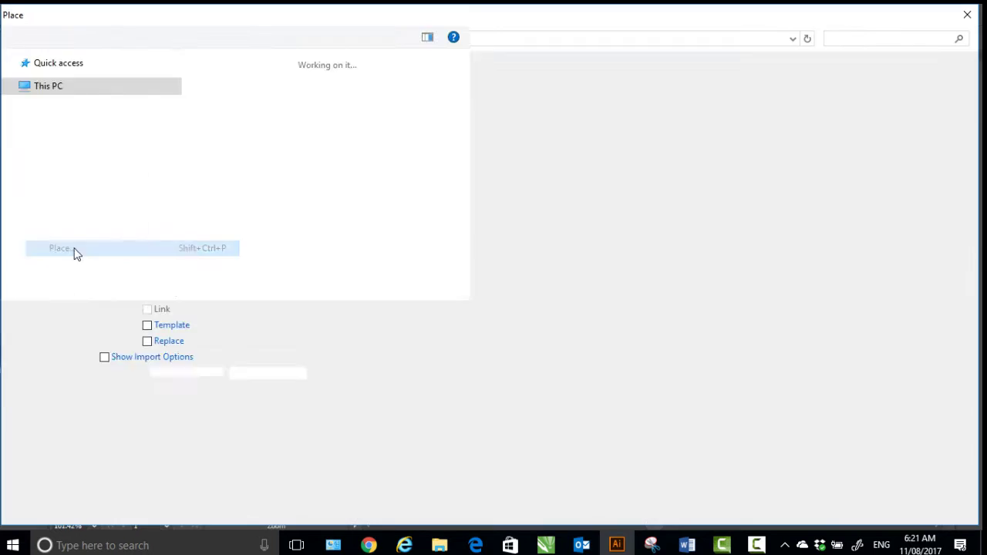
double_click(236, 108)
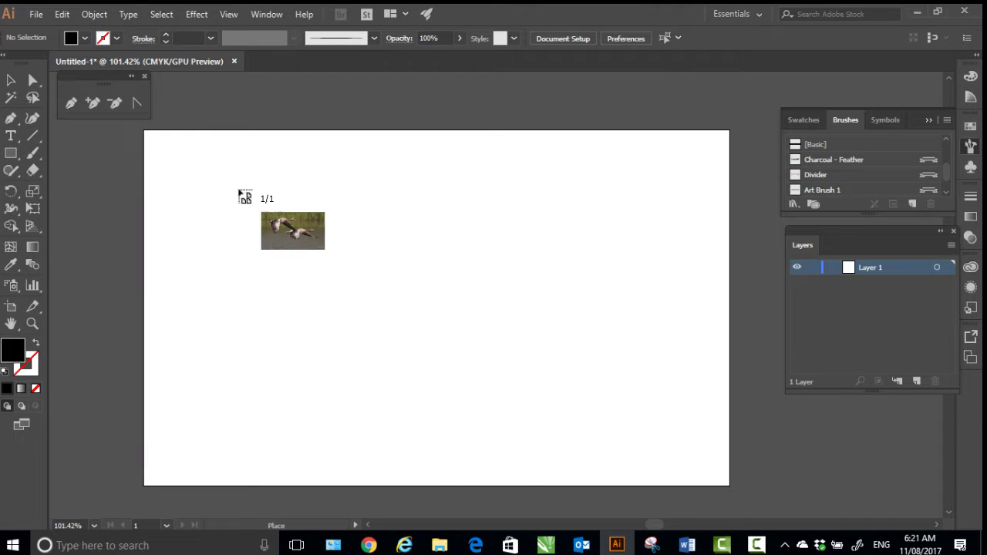
drag(312, 249, 679, 434)
key(z)
drag(533, 340, 572, 309)
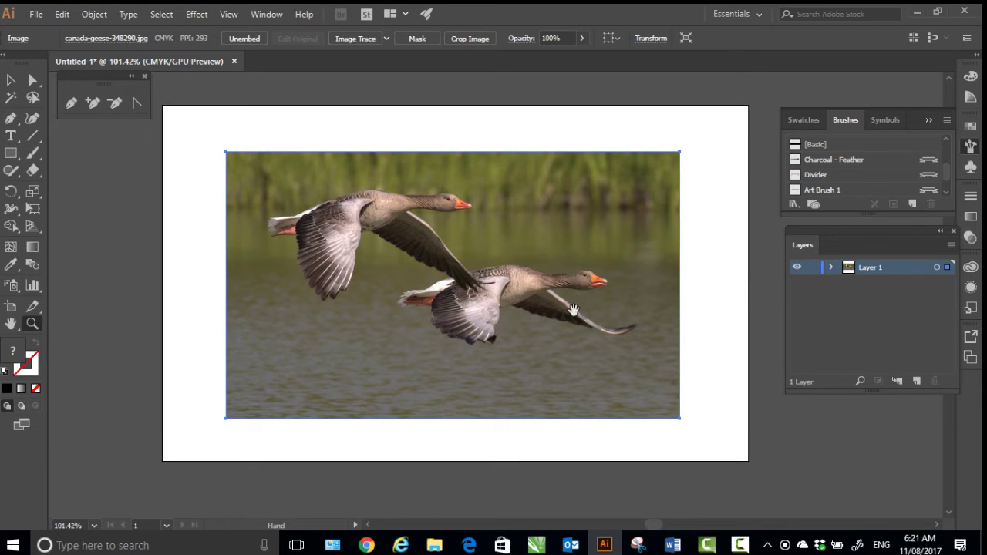
- Turn Layer 1 with the geese photo into a template layer and add a new layer above it
double_click(893, 267)
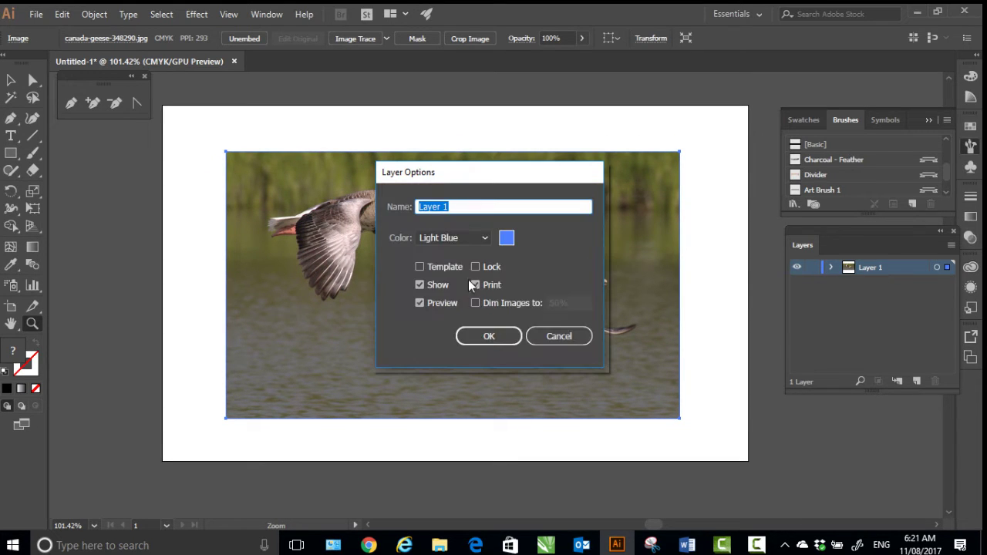
click(419, 266)
click(482, 335)
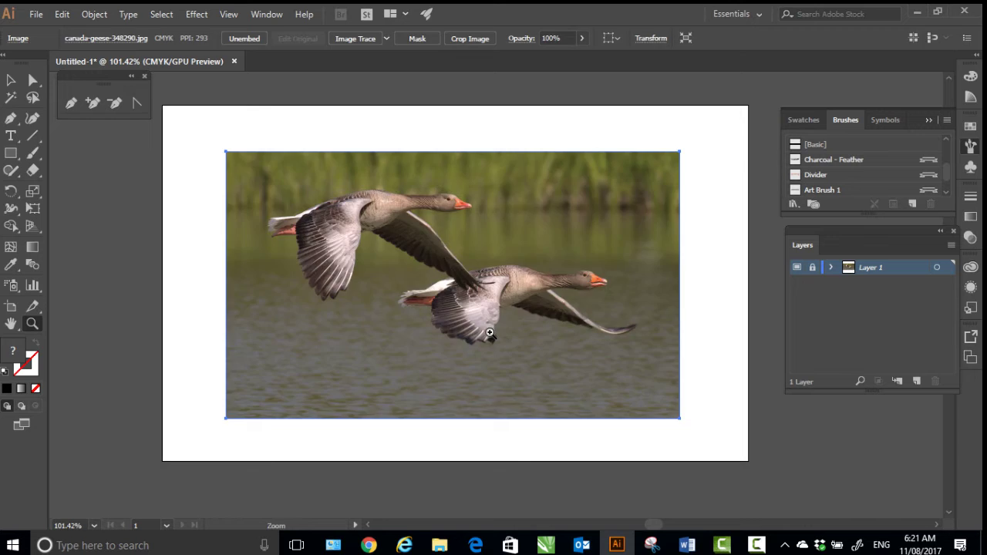
click(916, 381)
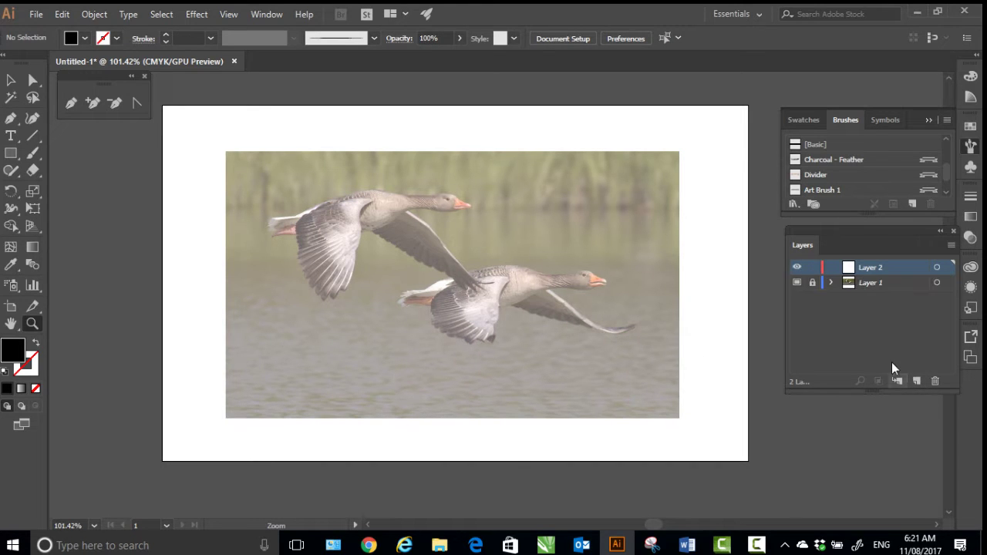
- Set up the Paintbrush with Art Brush 1, no fill and a 0.25 pt black stroke
click(823, 190)
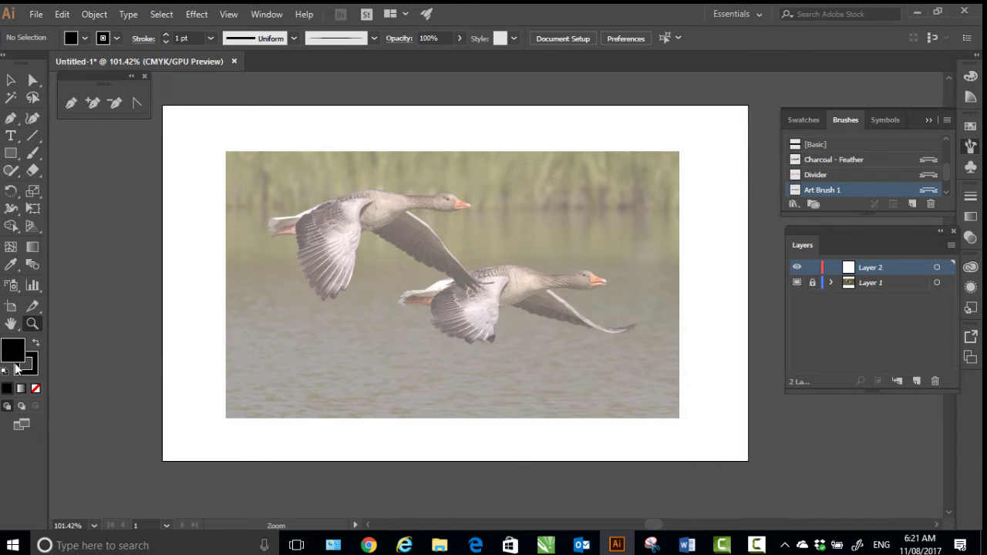
click(36, 388)
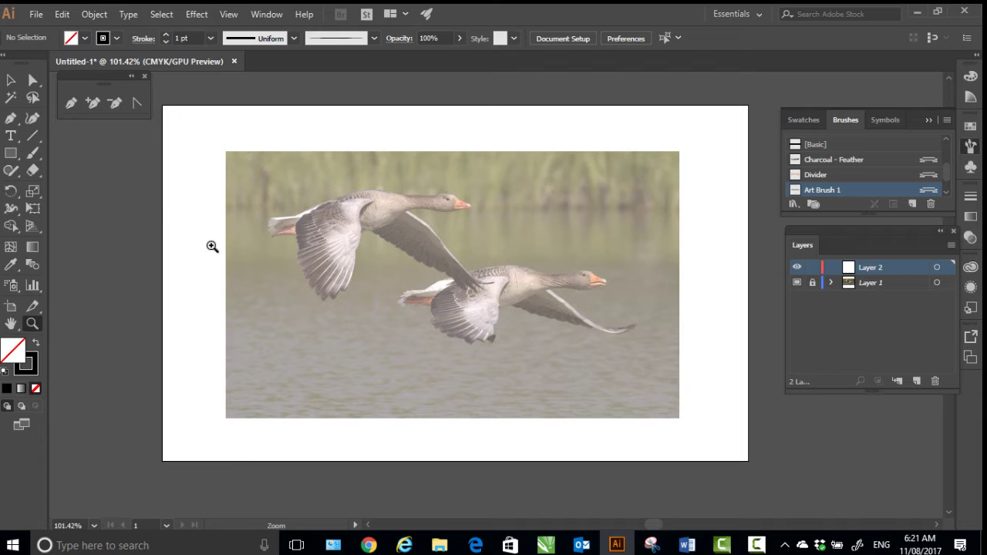
click(33, 153)
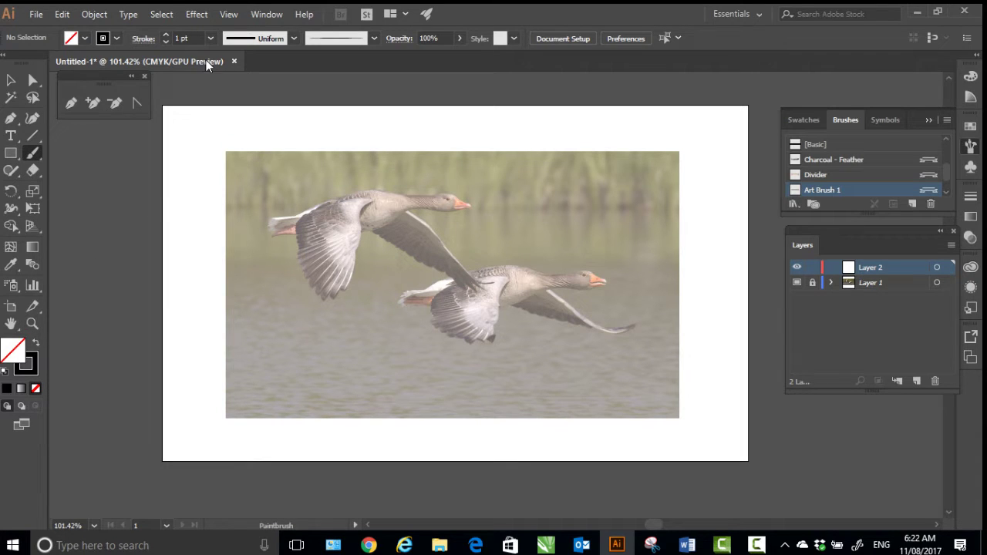
click(213, 38)
click(221, 53)
- Paint a stroke along the top edge of the upper goose's neck and head, ending on the beak
key(z)
mouse_move(360, 262)
mouse_down()
mouse_move(406, 282)
mouse_move(285, 489)
mouse_up()
click(32, 156)
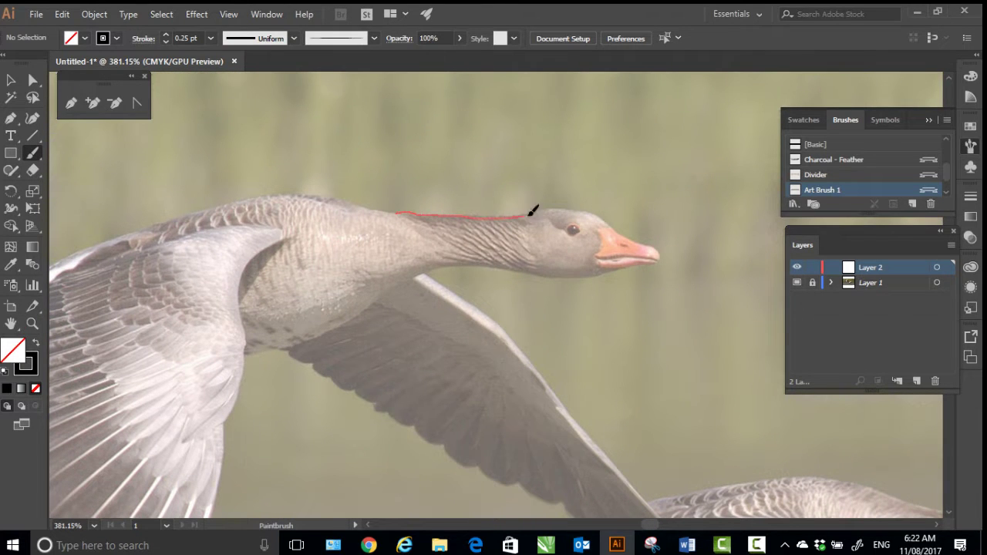
drag(590, 212, 635, 244)
- Set the painted neck and head line's stroke weight to 0.5 pt and return to the Paintbrush
click(11, 80)
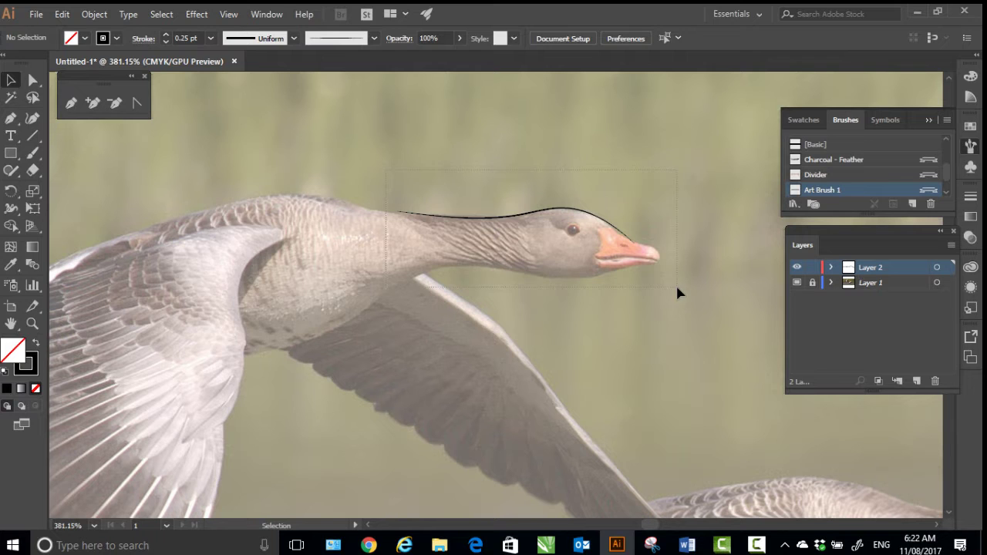
click(599, 218)
click(211, 38)
click(232, 69)
key(b)
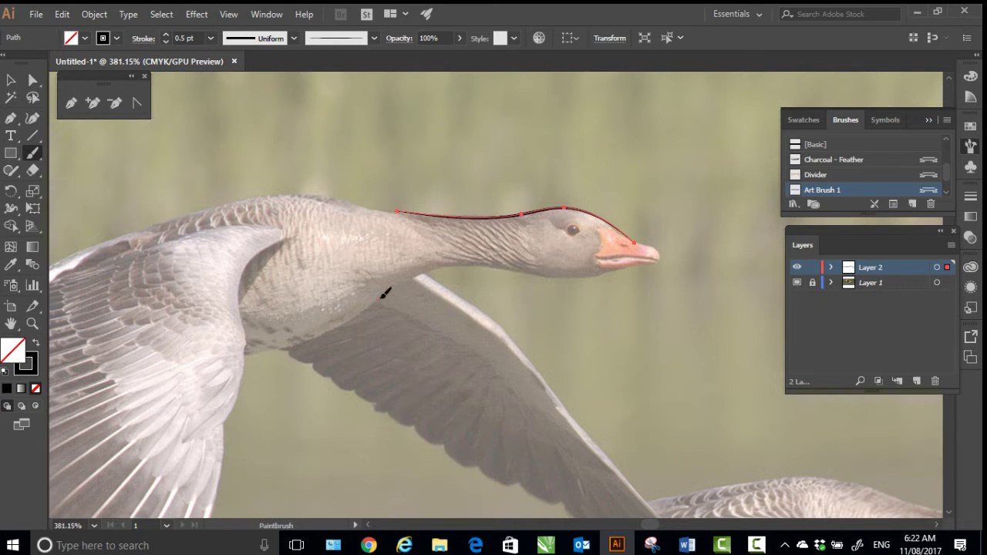
- Paint the line along the underside of the upper goose's neck and head, from breast to beak
drag(609, 275, 638, 264)
key(z)
mouse_move(576, 234)
mouse_down()
mouse_move(611, 269)
mouse_move(478, 288)
mouse_up()
click(33, 154)
drag(481, 243, 530, 245)
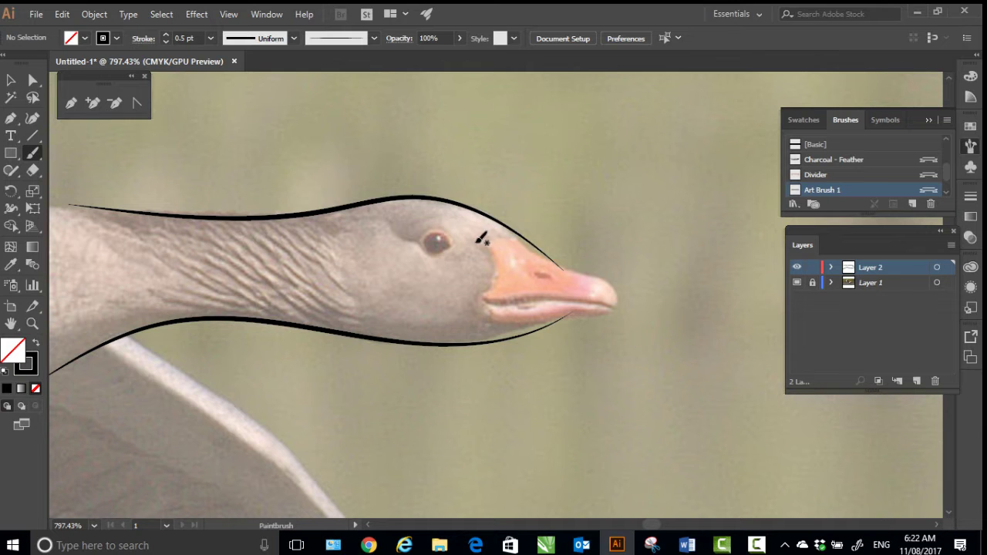
- Set the stroke weight to 0.25 pt and paint the beak's base, upper edge, mouth line and lower edge
click(211, 38)
click(231, 47)
drag(491, 285, 459, 304)
drag(480, 243, 526, 235)
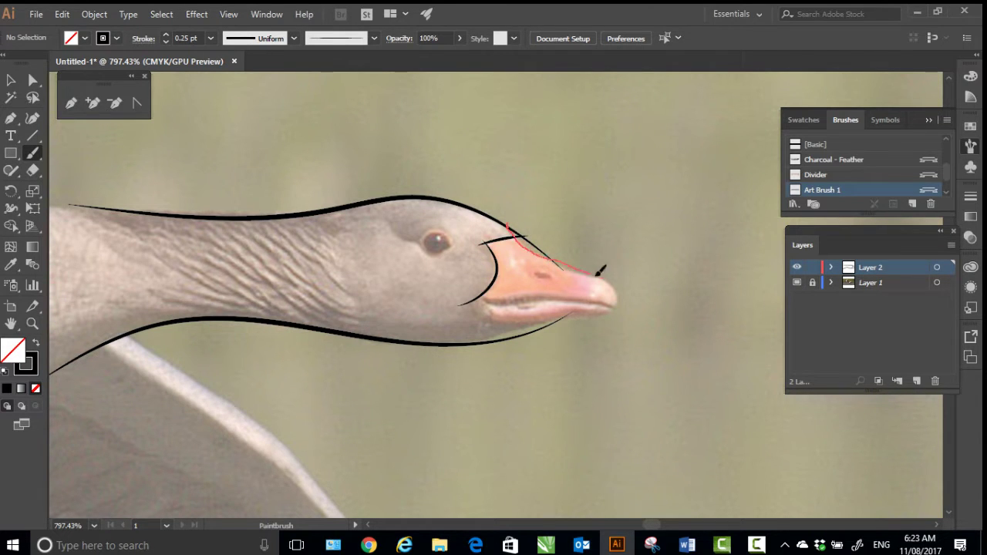
drag(598, 273, 614, 311)
mouse_move(537, 295)
mouse_down()
mouse_move(600, 304)
mouse_move(492, 311)
mouse_move(542, 321)
mouse_move(616, 308)
mouse_up()
drag(395, 282, 555, 291)
- Set the stroke weight to 0.5 pt and paint the upper goose's tail edges and jagged tail feather tips
drag(201, 234, 462, 247)
click(210, 39)
click(232, 69)
key(z)
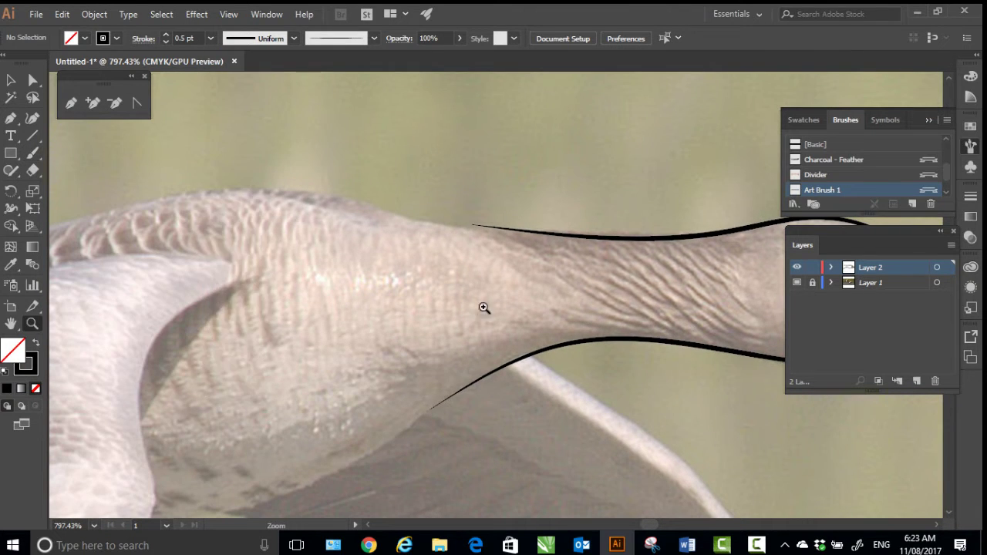
drag(485, 308, 420, 328)
mouse_move(418, 336)
mouse_down()
mouse_move(416, 255)
mouse_move(487, 260)
mouse_up()
drag(487, 260, 518, 299)
click(32, 153)
drag(326, 269, 538, 238)
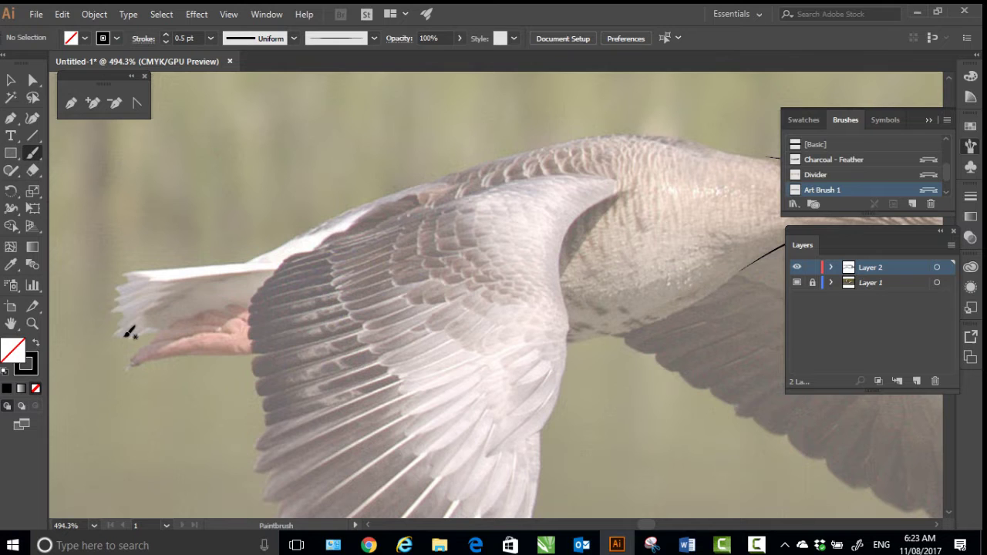
drag(117, 310, 262, 312)
drag(116, 300, 133, 279)
drag(235, 263, 301, 265)
drag(119, 278, 170, 287)
mouse_move(152, 286)
mouse_down()
mouse_move(301, 276)
mouse_move(157, 308)
mouse_up()
- Paint the upper goose's back contour from the tail base over the shoulder to the neck line
key(space)
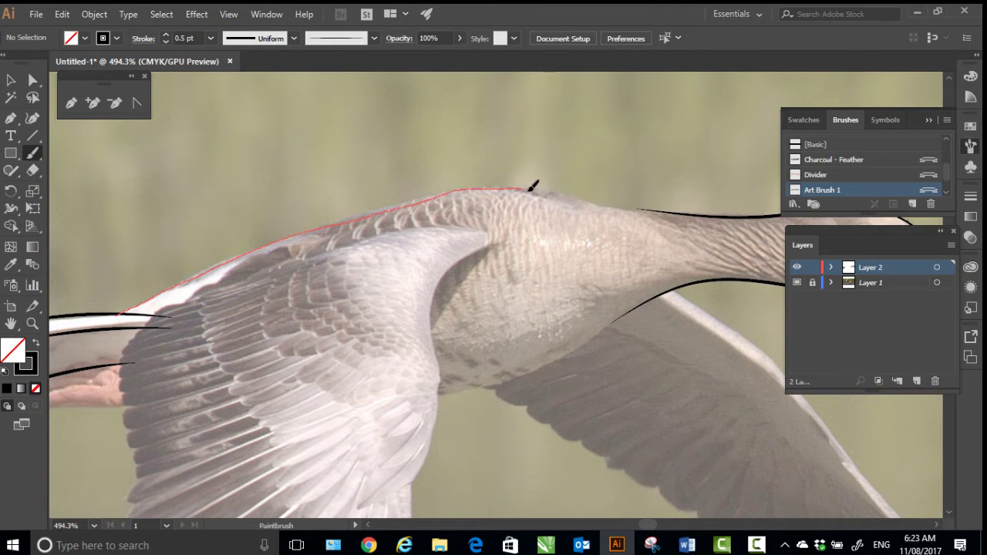
drag(612, 255, 439, 267)
drag(409, 213, 530, 226)
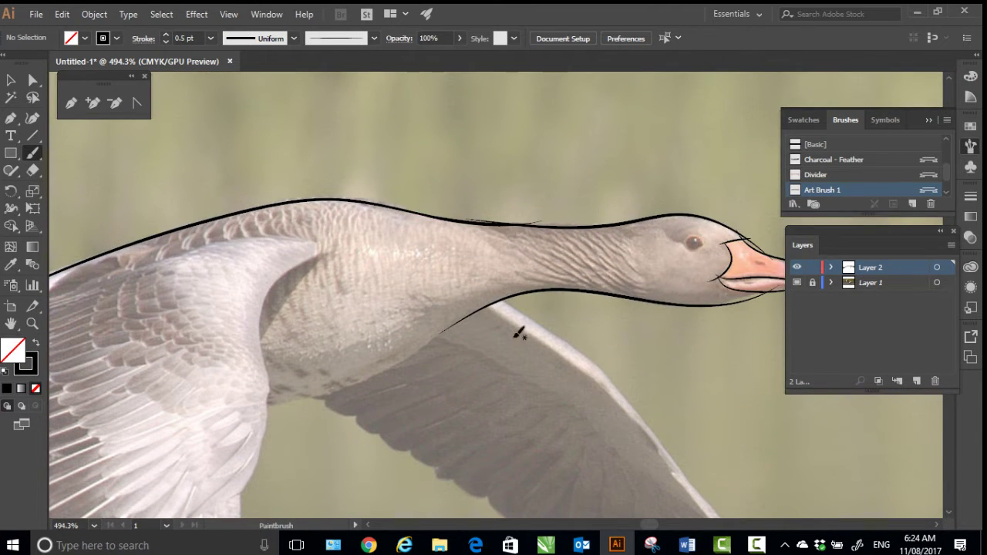
- Paint the near wing's leading edge around the shoulder, down past the belly and on to the wing tip
key(space)
drag(236, 423, 524, 321)
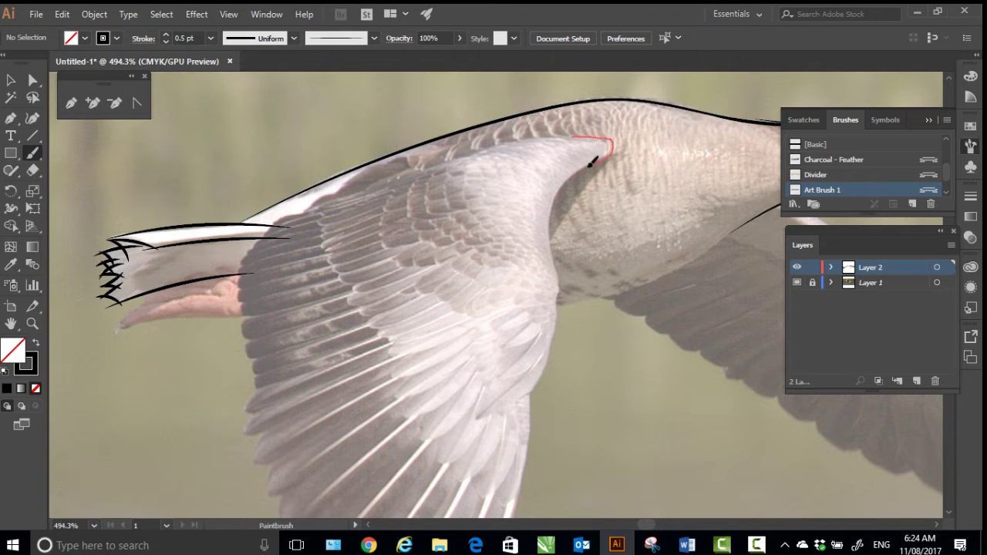
drag(591, 162, 568, 193)
key(ctrl+z)
mouse_move(545, 140)
mouse_down()
mouse_move(605, 144)
mouse_move(549, 195)
mouse_up()
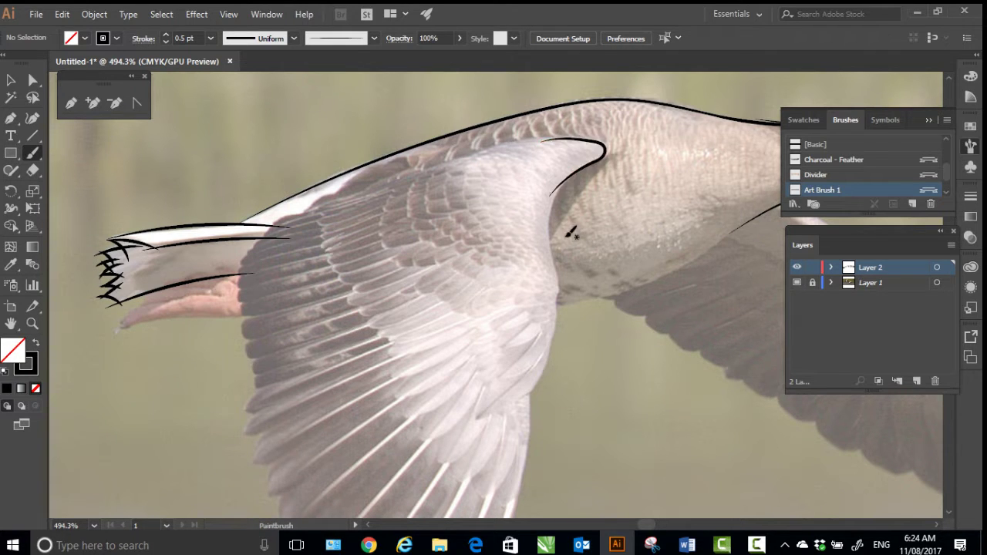
key(ctrl+z)
mouse_move(535, 131)
mouse_down()
mouse_move(599, 150)
mouse_move(551, 240)
mouse_move(553, 320)
mouse_move(518, 189)
mouse_up()
mouse_move(490, 102)
mouse_down()
mouse_move(507, 155)
mouse_move(403, 263)
mouse_up()
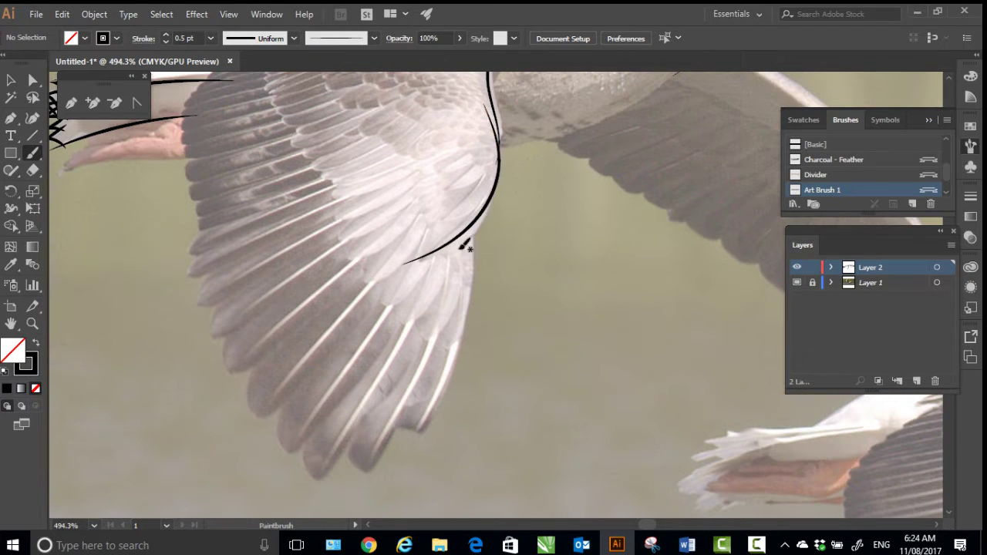
mouse_move(478, 202)
mouse_down()
mouse_move(474, 152)
mouse_move(461, 279)
mouse_move(399, 385)
mouse_move(377, 386)
mouse_up()
- Outline the upper group of feathers along the near wing's trailing edge beside the tail and foot
drag(304, 249, 350, 427)
mouse_move(272, 183)
mouse_down()
mouse_move(242, 211)
mouse_move(263, 205)
mouse_move(234, 253)
mouse_move(240, 232)
mouse_move(333, 189)
mouse_up()
key(ctrl+z)
drag(233, 240, 338, 213)
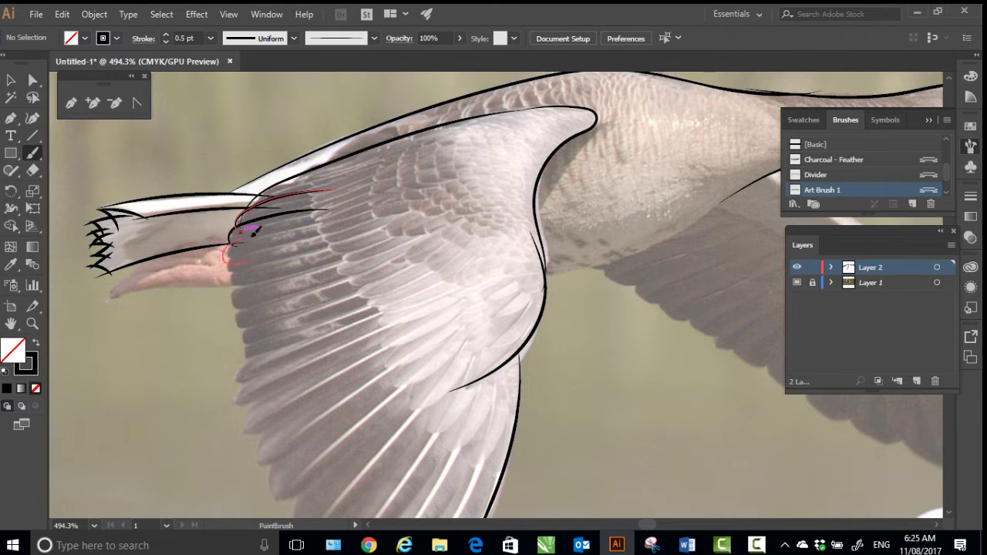
drag(253, 235, 333, 223)
mouse_move(247, 273)
mouse_down()
mouse_move(227, 263)
mouse_move(314, 244)
mouse_up()
mouse_move(252, 283)
mouse_down()
mouse_move(229, 274)
mouse_move(323, 256)
mouse_up()
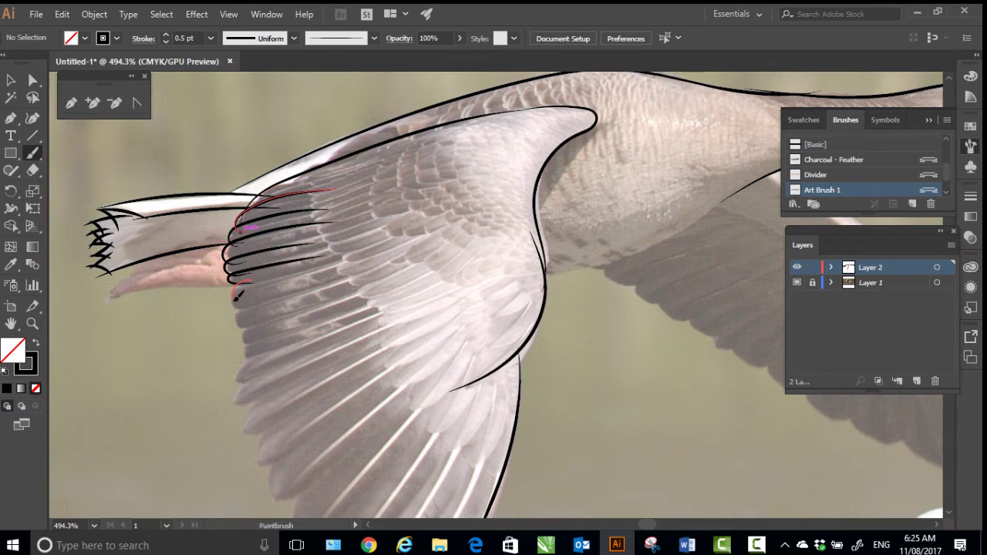
drag(237, 296, 339, 280)
drag(270, 282, 344, 262)
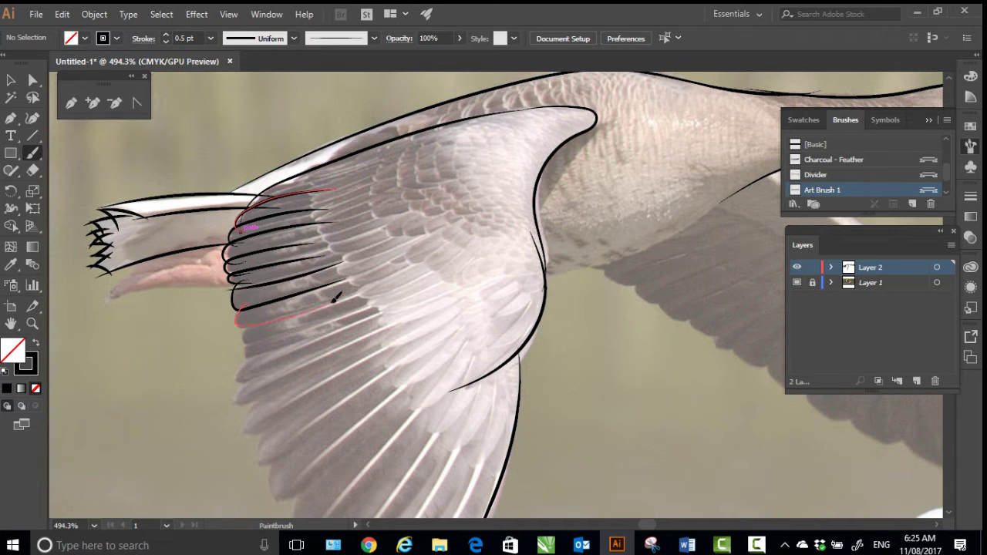
drag(333, 301, 375, 284)
mouse_move(248, 322)
mouse_down()
mouse_move(248, 335)
mouse_move(376, 304)
mouse_up()
- Outline the middle feathers of the near wing's trailing edge with curved tips and long edge strokes
drag(362, 353, 412, 246)
drag(296, 235, 440, 200)
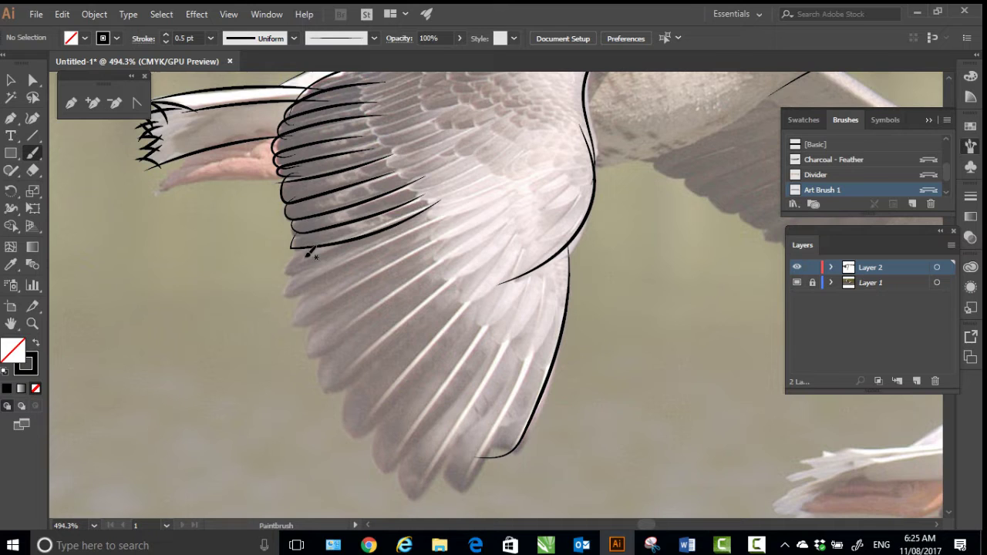
key(ctrl+z)
mouse_move(299, 228)
mouse_down()
mouse_move(301, 251)
mouse_move(438, 207)
mouse_up()
mouse_move(308, 247)
mouse_down()
mouse_move(276, 278)
mouse_move(454, 206)
mouse_up()
mouse_move(302, 270)
mouse_down()
mouse_move(279, 303)
mouse_move(433, 230)
mouse_up()
drag(307, 286, 294, 334)
mouse_move(277, 328)
mouse_down()
mouse_move(371, 290)
mouse_move(443, 239)
mouse_up()
mouse_move(322, 312)
mouse_down()
mouse_move(311, 364)
mouse_move(441, 259)
mouse_up()
mouse_move(324, 349)
mouse_down()
mouse_move(333, 401)
mouse_move(460, 275)
mouse_up()
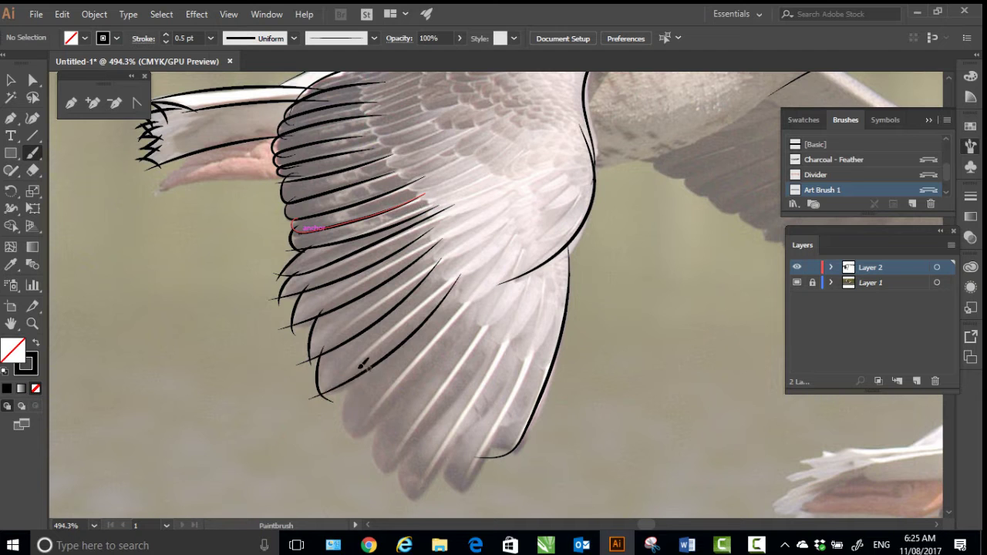
- Outline the remaining long feathers at the near wing's lower tip
drag(354, 374, 367, 451)
drag(351, 435, 485, 295)
drag(381, 406, 403, 487)
mouse_move(372, 483)
mouse_down()
mouse_move(428, 430)
mouse_move(506, 316)
mouse_up()
key(space)
drag(510, 378, 370, 230)
mouse_move(264, 285)
mouse_down()
mouse_move(299, 368)
mouse_move(384, 182)
mouse_up()
mouse_move(302, 310)
mouse_down()
mouse_move(354, 338)
mouse_move(402, 204)
mouse_up()
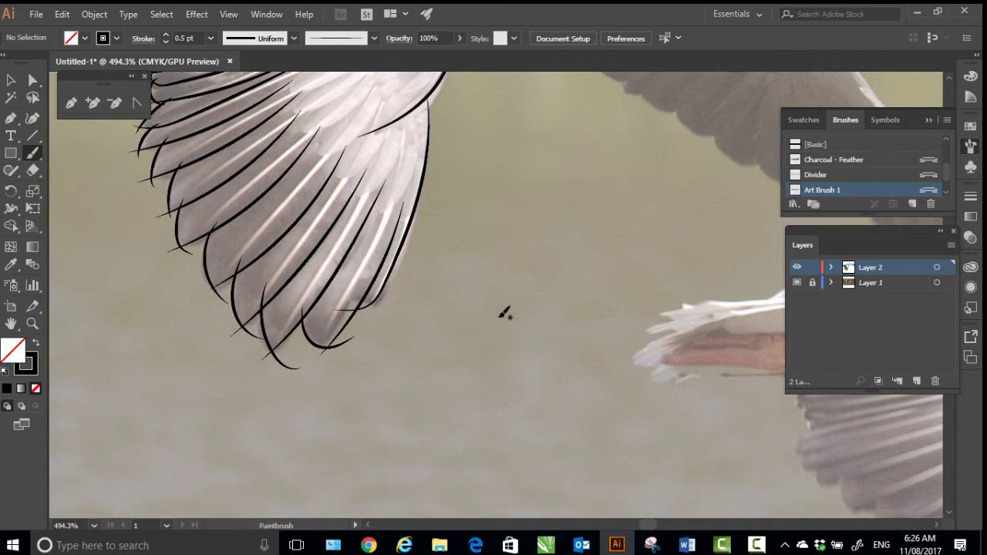
- Paint the first inner-row feather just below the near wing's upper edge
key(z)
key(space)
mouse_move(511, 167)
mouse_down()
mouse_move(473, 377)
mouse_move(493, 438)
mouse_up()
click(33, 154)
drag(200, 187, 305, 175)
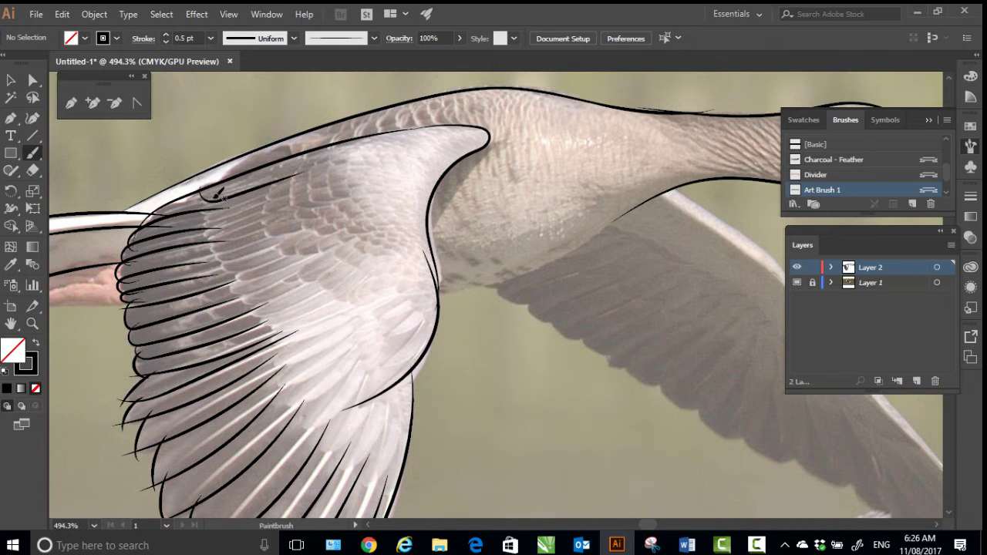
- Try to outline the near wing's inner feather row using separate tip and edge strokes for each feather
drag(198, 211, 301, 184)
key(ctrl+z)
mouse_move(205, 200)
mouse_down()
mouse_move(298, 190)
mouse_move(297, 209)
mouse_up()
drag(212, 223, 206, 249)
drag(203, 251, 299, 216)
drag(214, 243, 211, 268)
drag(203, 269, 322, 226)
drag(225, 260, 220, 289)
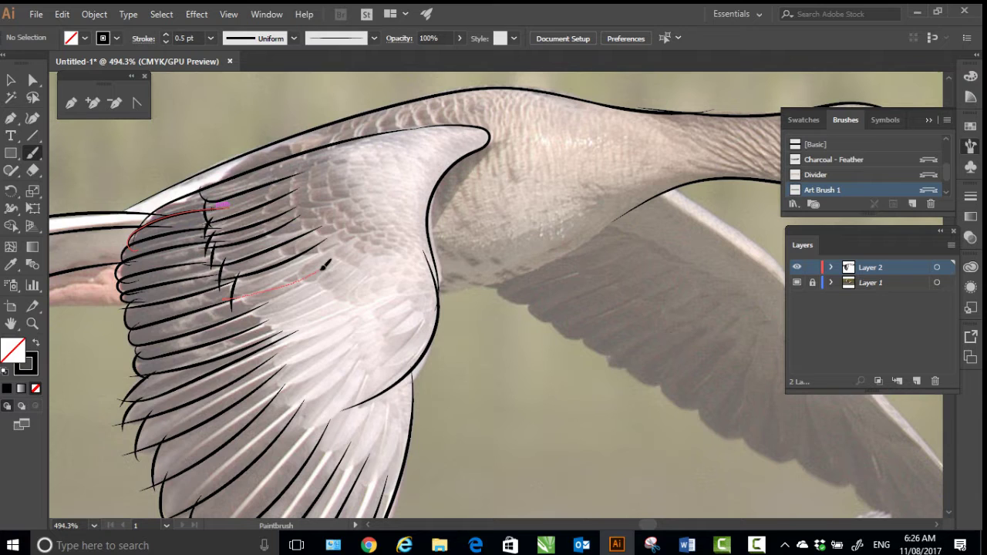
drag(323, 269, 343, 253)
mouse_move(249, 290)
mouse_down()
mouse_move(253, 334)
mouse_move(361, 275)
mouse_up()
mouse_move(265, 315)
mouse_down()
mouse_move(264, 346)
mouse_move(362, 299)
mouse_up()
mouse_move(272, 330)
mouse_down()
mouse_move(283, 365)
mouse_move(373, 320)
mouse_up()
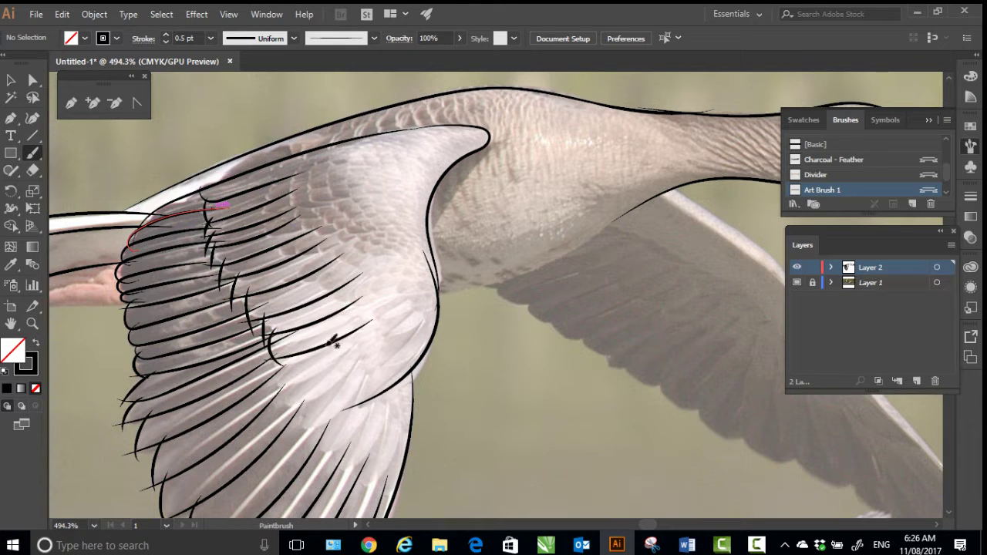
- Undo the inner-row feather strokes back to the row's first feather
key(ctrl+z)
key(ctrl+z)
key(ctrl+z)
key(ctrl+z)
key(ctrl+z)
key(ctrl+z)
key(ctrl+z)
key(ctrl+z)
key(ctrl+z)
key(ctrl+z)
key(ctrl+z)
key(ctrl+z)
key(ctrl+z)
key(ctrl+z)
key(ctrl+z)
key(ctrl+z)
key(ctrl+z)
- Paint the rest of the near wing's inner feather row, outlining each feather's tip and edge in one continuous stroke
drag(203, 201, 306, 194)
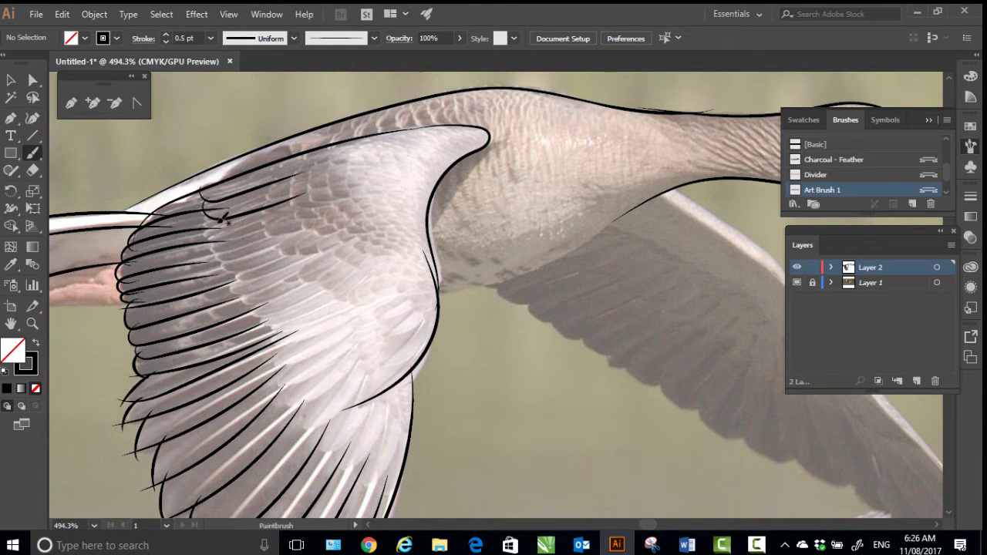
drag(208, 225, 316, 217)
drag(214, 243, 336, 245)
mouse_move(233, 273)
mouse_down()
mouse_move(340, 269)
mouse_move(334, 233)
mouse_up()
mouse_move(242, 285)
mouse_down()
mouse_move(256, 303)
mouse_move(335, 278)
mouse_up()
mouse_move(255, 303)
mouse_down()
mouse_move(351, 282)
mouse_move(362, 294)
mouse_up()
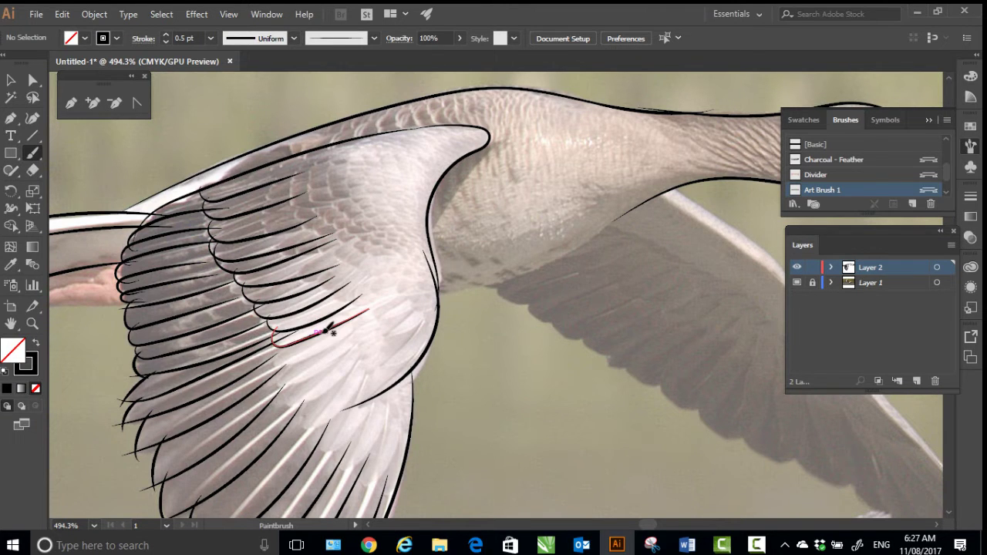
drag(376, 309, 374, 310)
mouse_move(284, 365)
mouse_down()
mouse_move(323, 376)
mouse_move(370, 321)
mouse_up()
mouse_move(288, 383)
mouse_down()
mouse_move(333, 390)
mouse_move(370, 336)
mouse_up()
mouse_move(310, 399)
mouse_down()
mouse_move(336, 414)
mouse_move(388, 360)
mouse_up()
mouse_move(322, 413)
mouse_down()
mouse_move(366, 417)
mouse_move(403, 396)
mouse_move(407, 348)
mouse_up()
- Paint the belly line from the near wing's front edge up to the underside of the neck
key(space)
drag(426, 266, 202, 339)
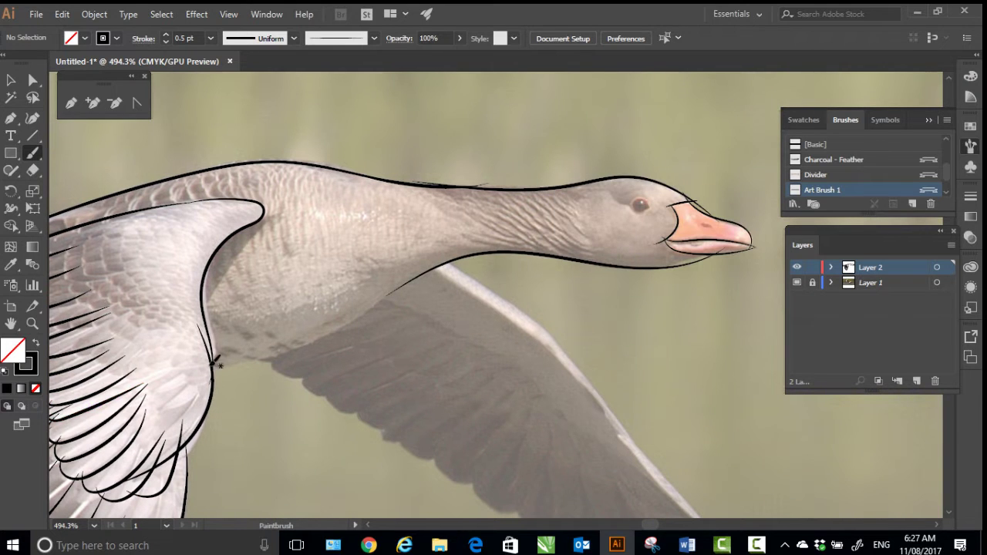
drag(389, 291, 391, 289)
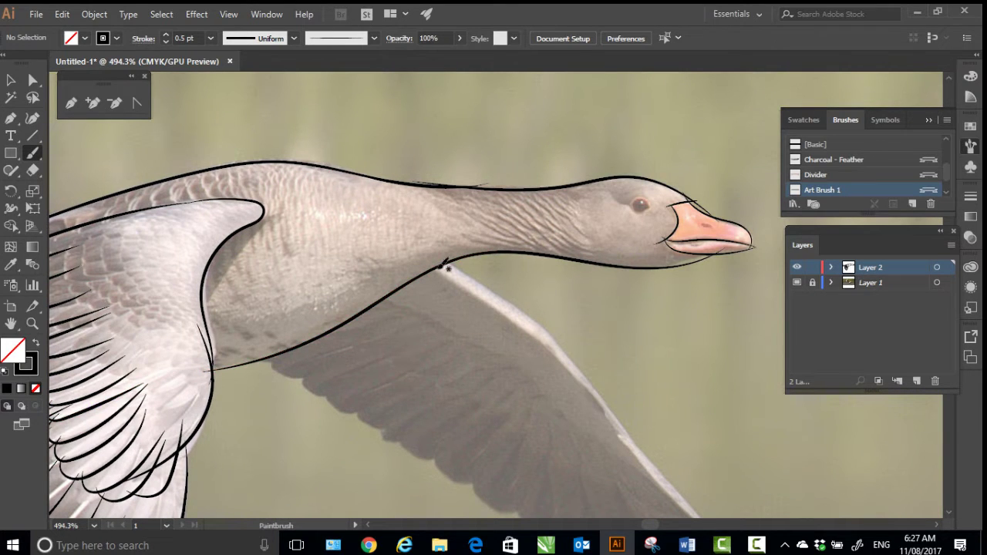
- Trace the upper goose's far wing, including its leading edge, the trailing feather outlines and the pointed wing tip
key(space)
drag(465, 328, 302, 152)
key(z)
drag(409, 289, 271, 177)
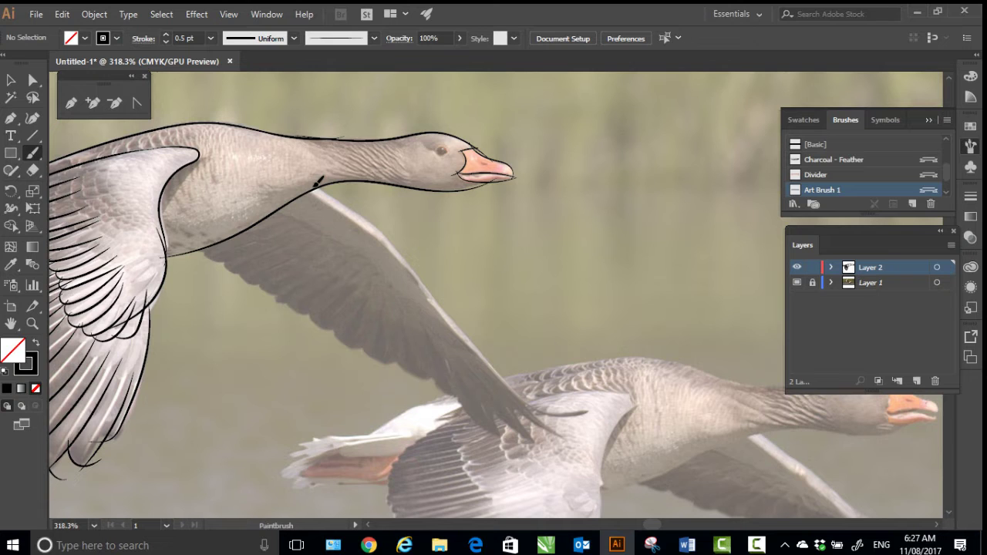
drag(517, 392, 613, 412)
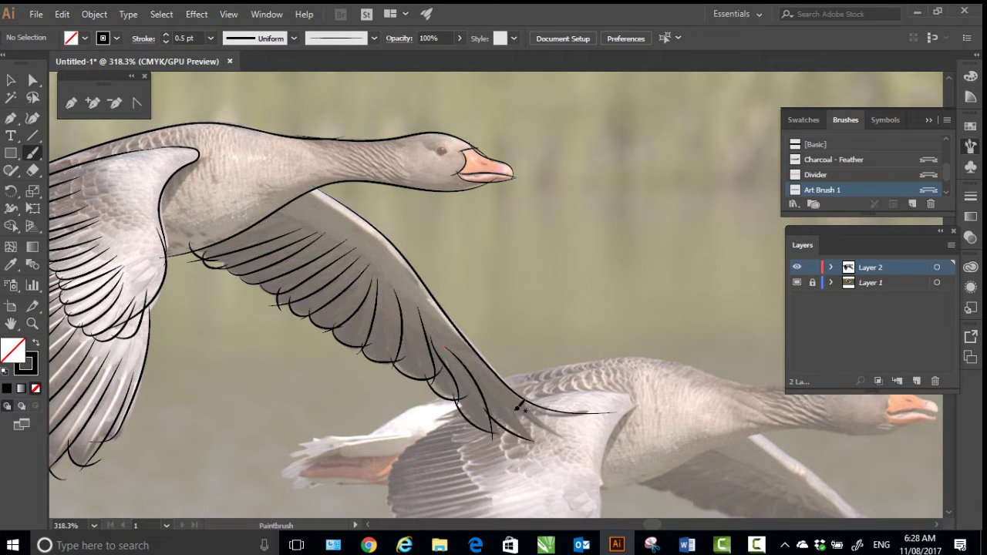
- Set the stroke weight to 0.15 pt and paint the upper eyelid line of the upper goose's eye
key(z)
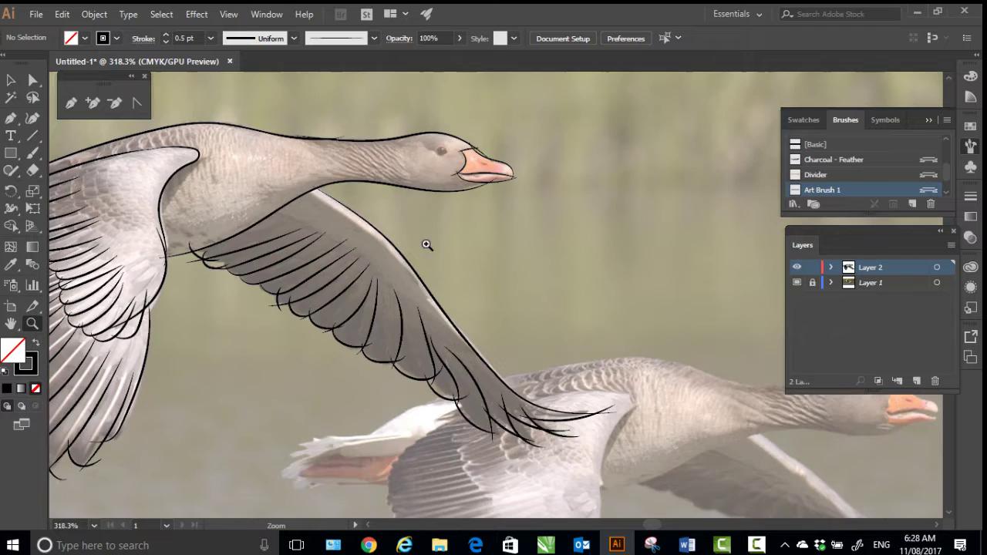
drag(429, 245, 470, 231)
mouse_move(460, 127)
mouse_down()
mouse_move(426, 357)
mouse_move(398, 416)
mouse_up()
drag(201, 38, 165, 42)
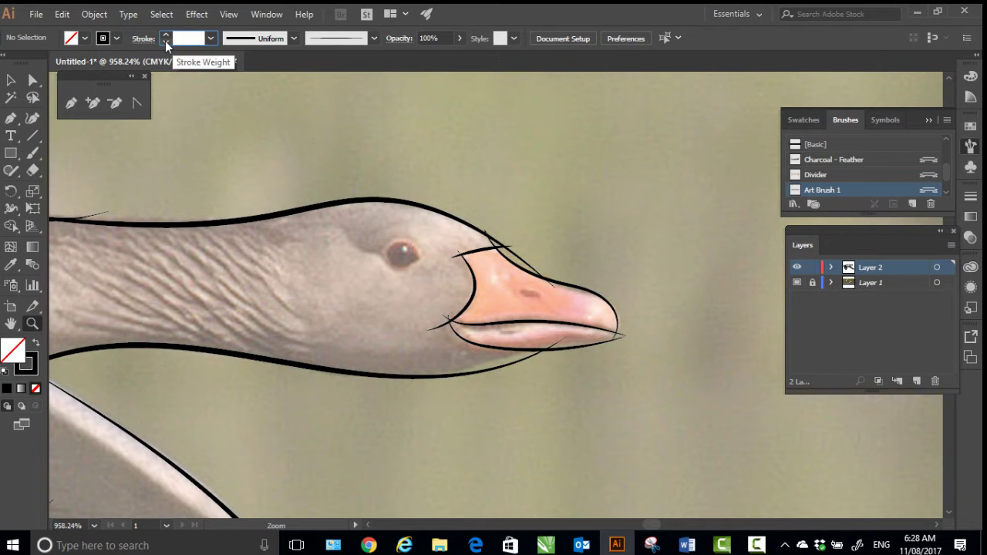
text(0.15)
key(Return)
drag(380, 262, 416, 258)
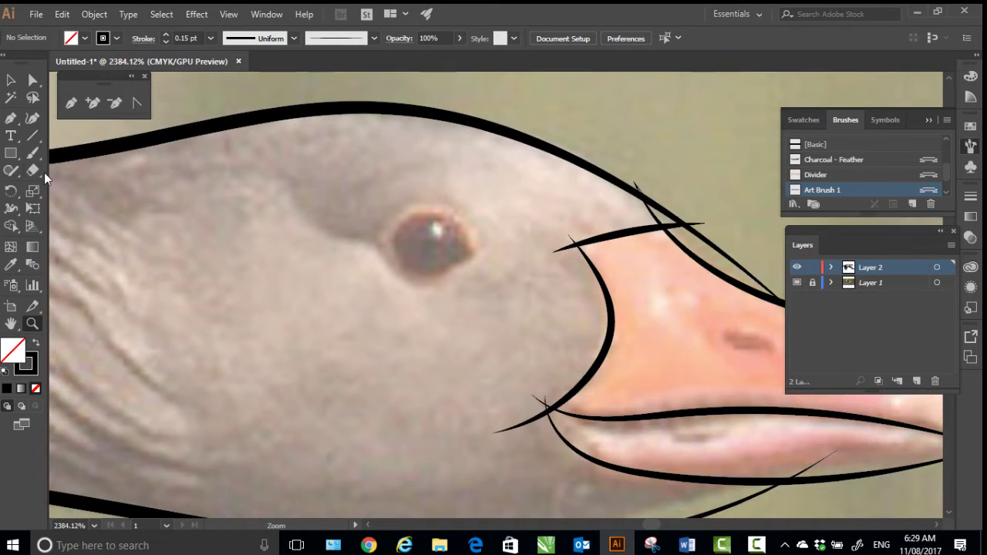
key(b)
drag(472, 231, 484, 262)
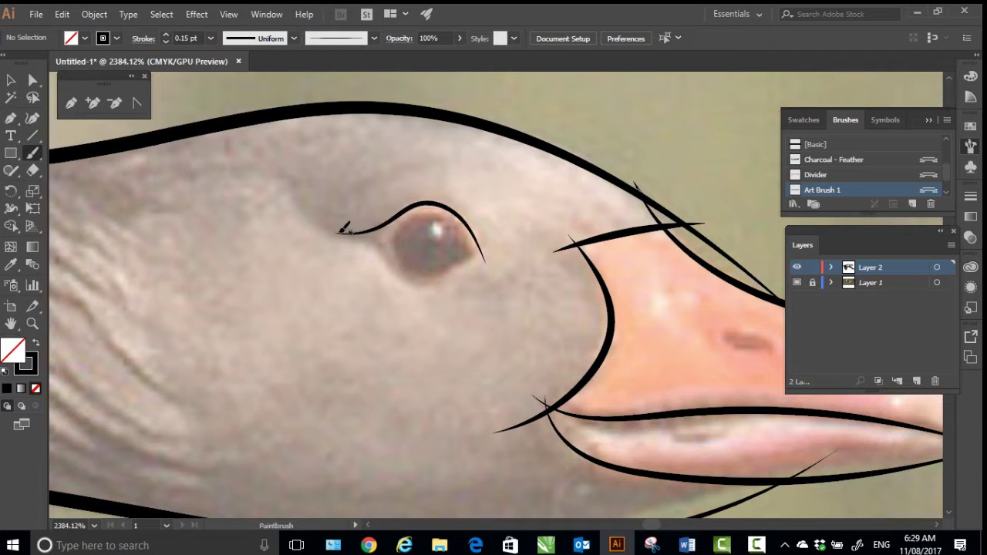
- Paint the lower eyelid, the eyeball outline, the catchlight circle, the crease behind the eye and the nostril
mouse_move(423, 275)
mouse_down()
mouse_move(478, 266)
mouse_move(358, 233)
mouse_move(417, 282)
mouse_move(456, 277)
mouse_move(484, 248)
mouse_up()
key(ctrl+z)
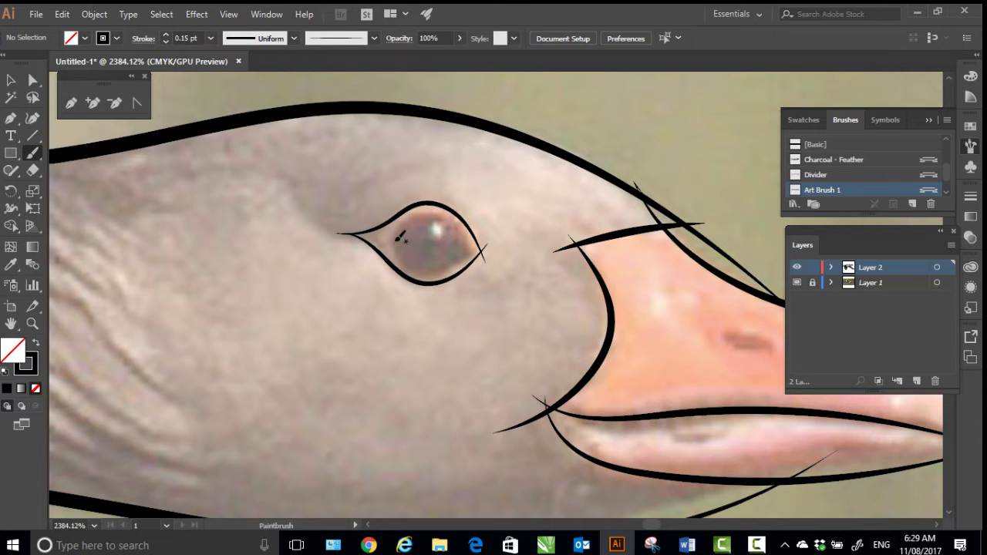
drag(398, 241, 446, 221)
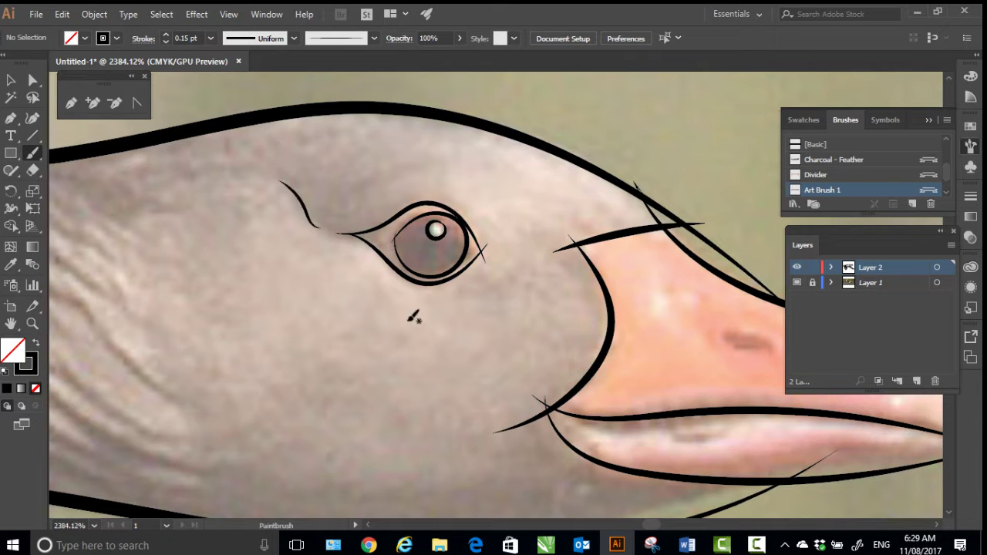
drag(429, 286, 479, 259)
key(ctrl+z)
mouse_move(723, 327)
mouse_down()
mouse_move(487, 313)
mouse_move(549, 337)
mouse_up()
- Hide the Layer 1 photo template so only the goose line art shows
key(z)
drag(586, 389, 416, 391)
drag(302, 418, 578, 258)
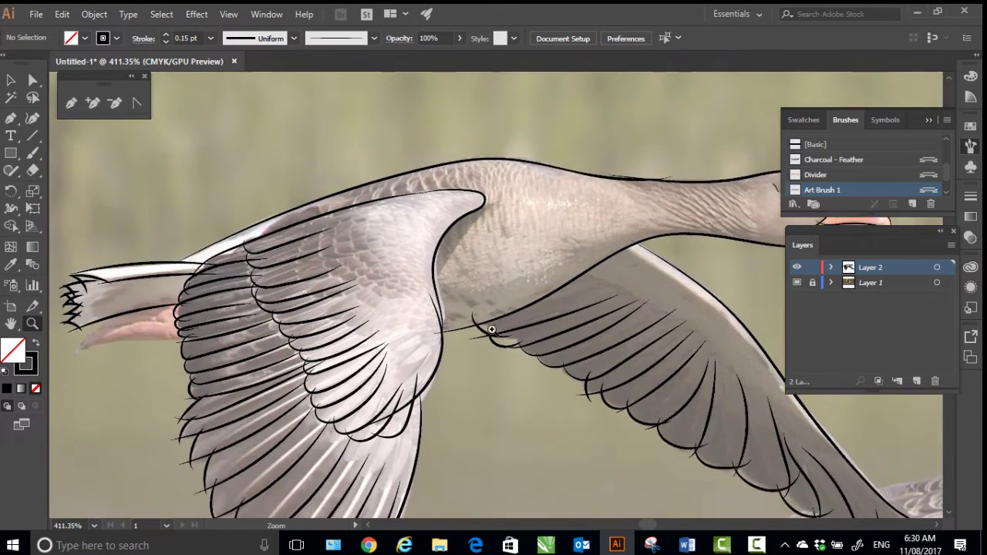
scroll(491, 329, down, 3)
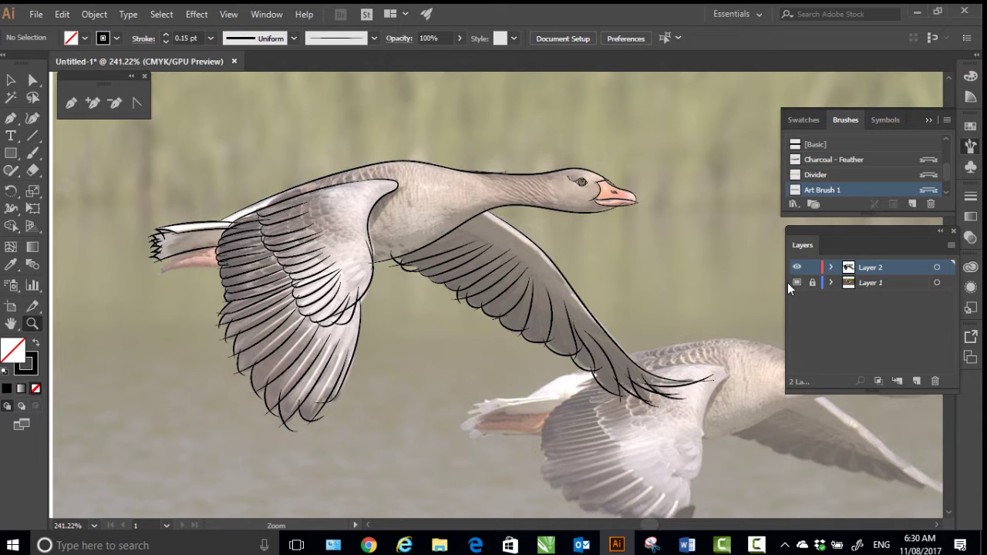
click(796, 282)
- Select all the painted goose strokes and group them
click(10, 83)
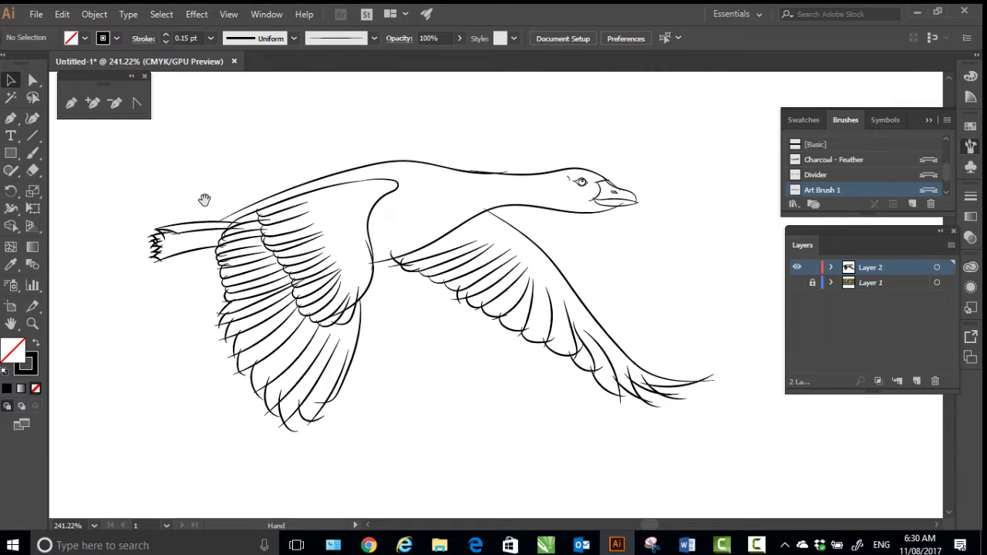
drag(205, 199, 253, 211)
drag(166, 151, 769, 453)
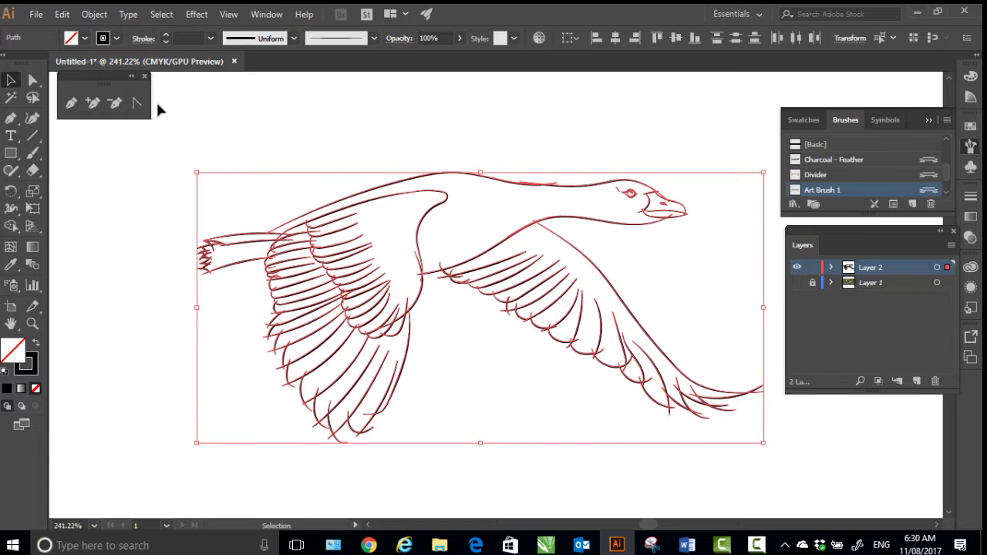
click(93, 13)
click(150, 50)
- Expand the appearance of the grouped goose strokes and make them a Live Paint group
click(92, 17)
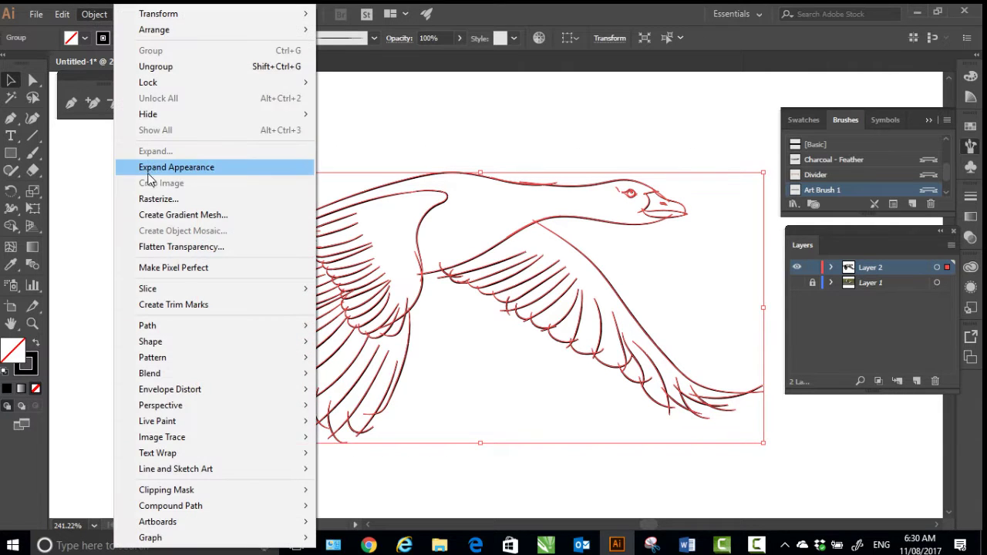
click(176, 167)
click(93, 15)
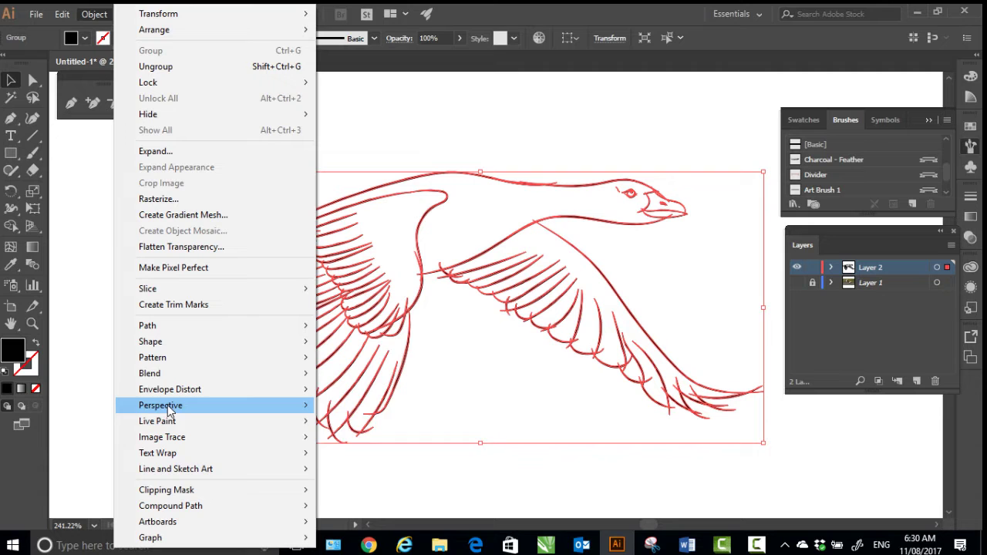
mouse_move(301, 421)
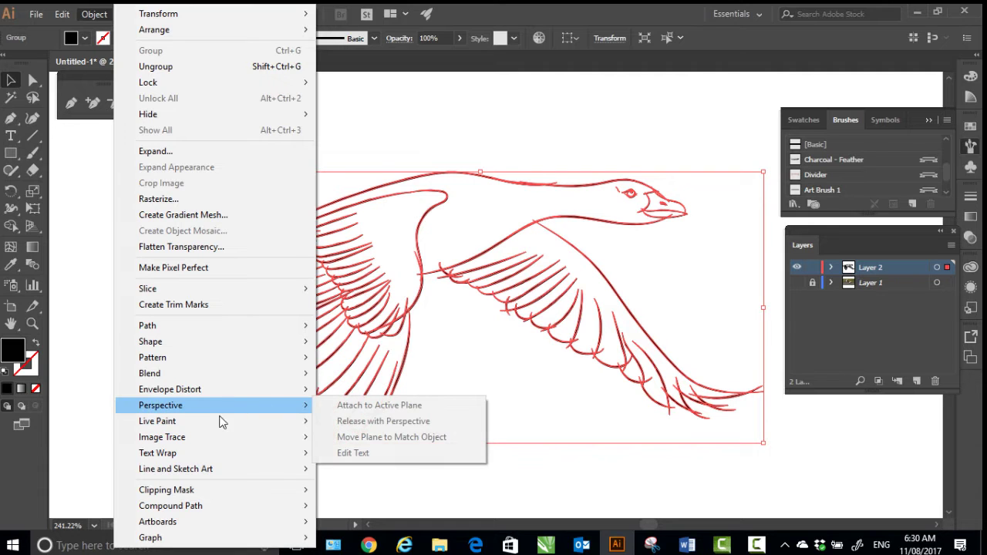
click(338, 417)
- Expand the goose's Live Paint group into separate filled paths
click(94, 14)
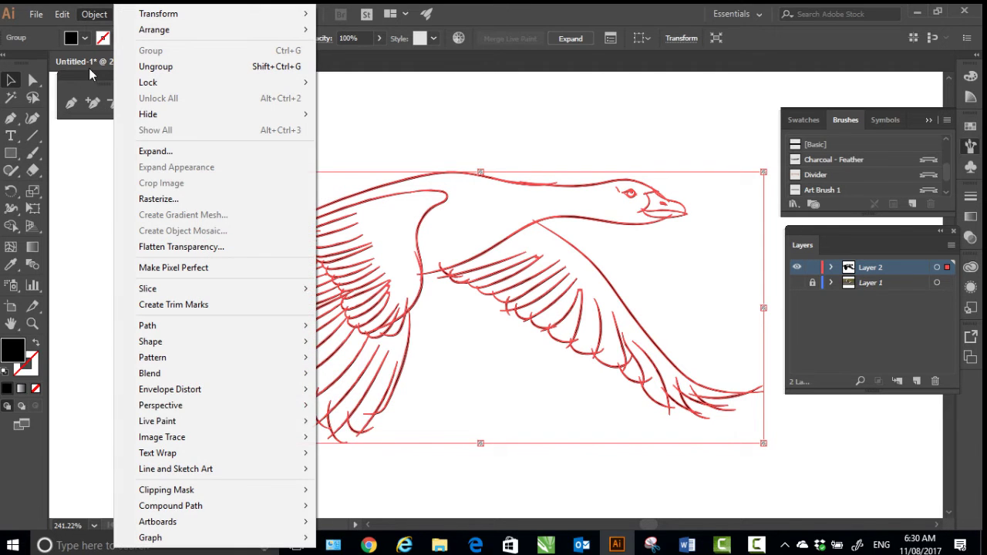
mouse_move(301, 421)
click(349, 494)
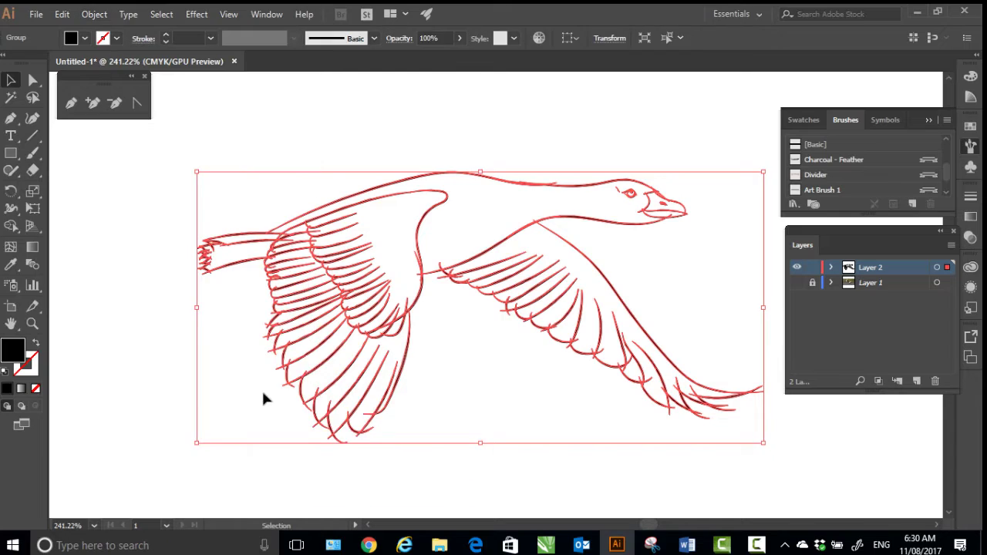
- Deselect the goose and delete the overshooting line ends around the uppermost points of the tail tip
key(z)
mouse_move(190, 296)
mouse_down()
mouse_move(298, 330)
mouse_move(128, 361)
mouse_up()
key(a)
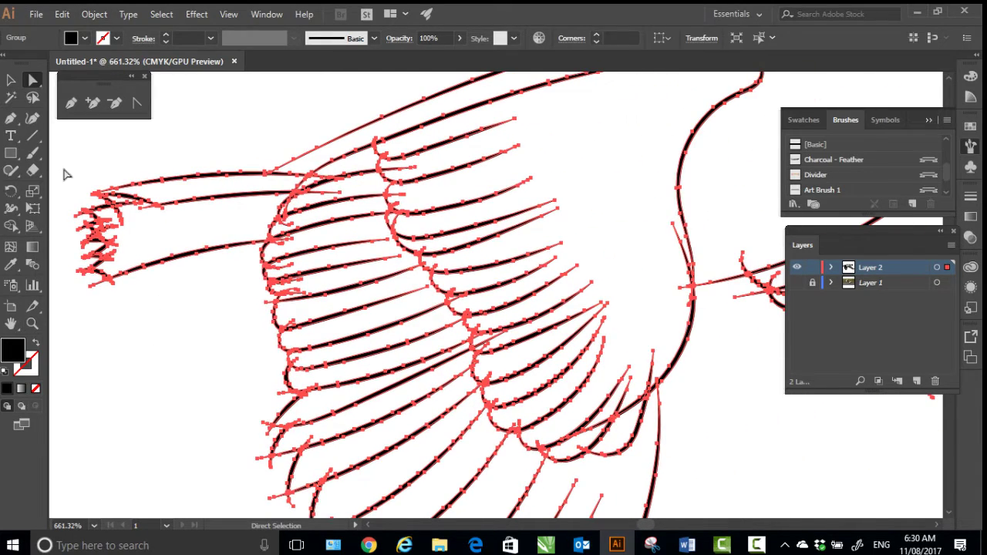
click(176, 339)
drag(151, 309, 260, 396)
key(z)
key(a)
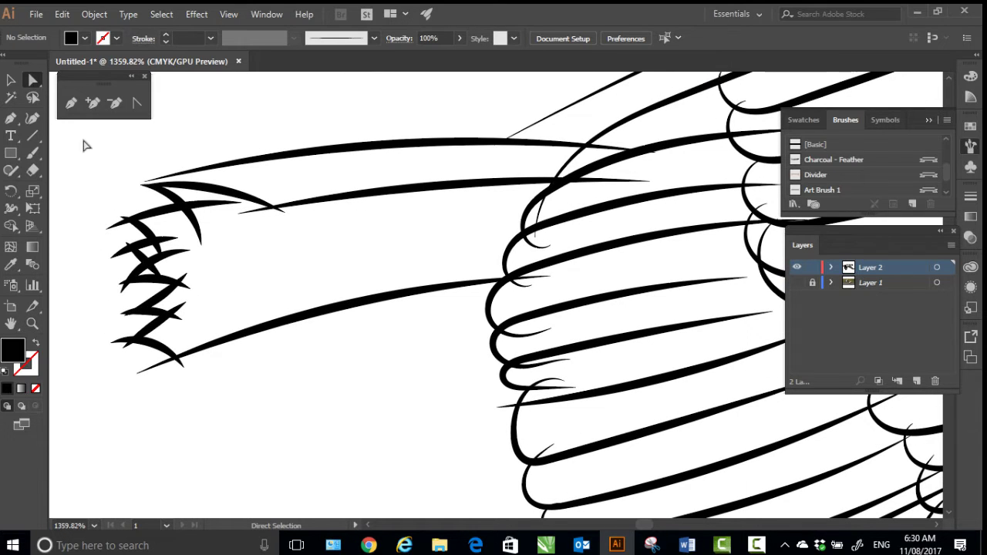
click(240, 213)
key(Delete)
click(220, 204)
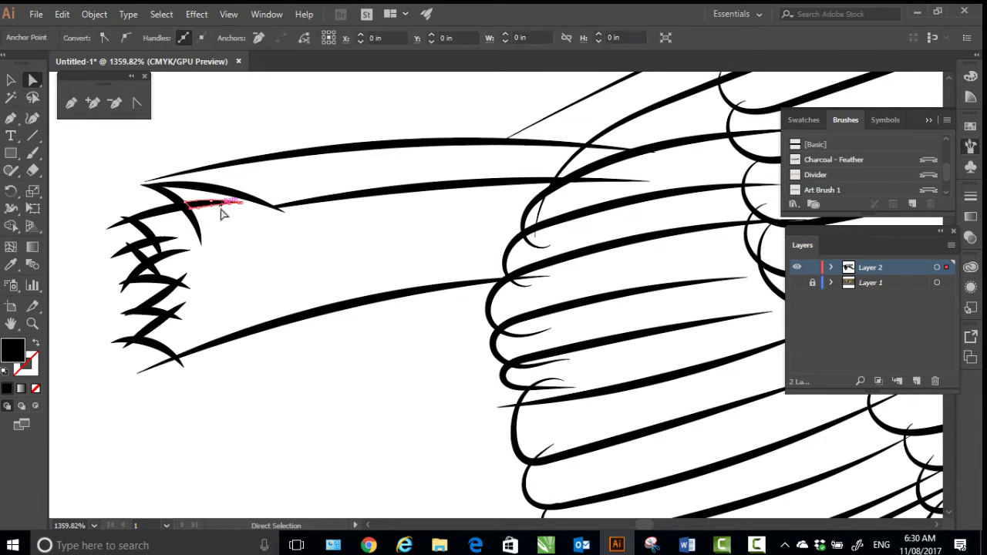
key(Delete)
click(199, 237)
key(Delete)
click(172, 237)
key(Delete)
- Delete the stray line ends crossing the upper and middle notches of the zigzag tail tip
click(108, 230)
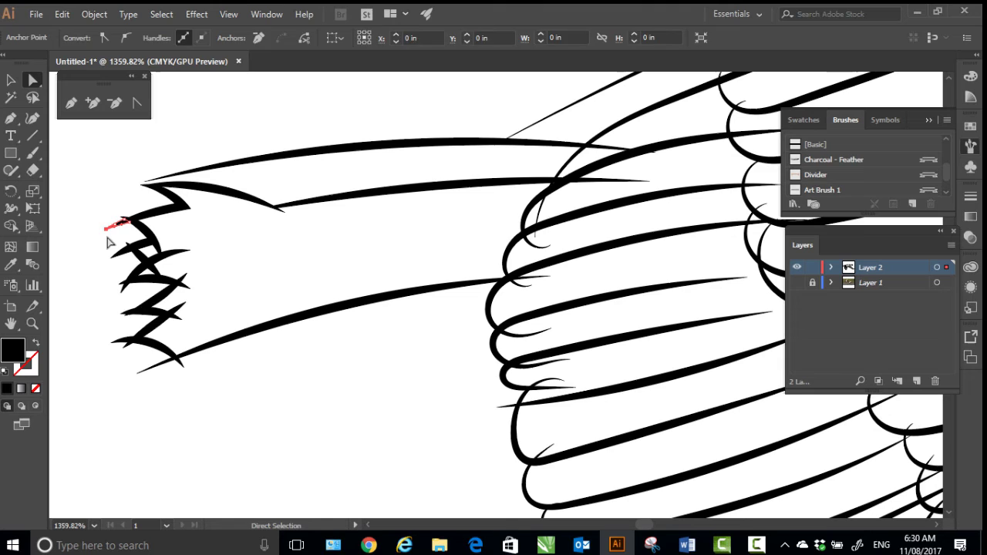
key(Delete)
click(125, 219)
key(Delete)
click(135, 246)
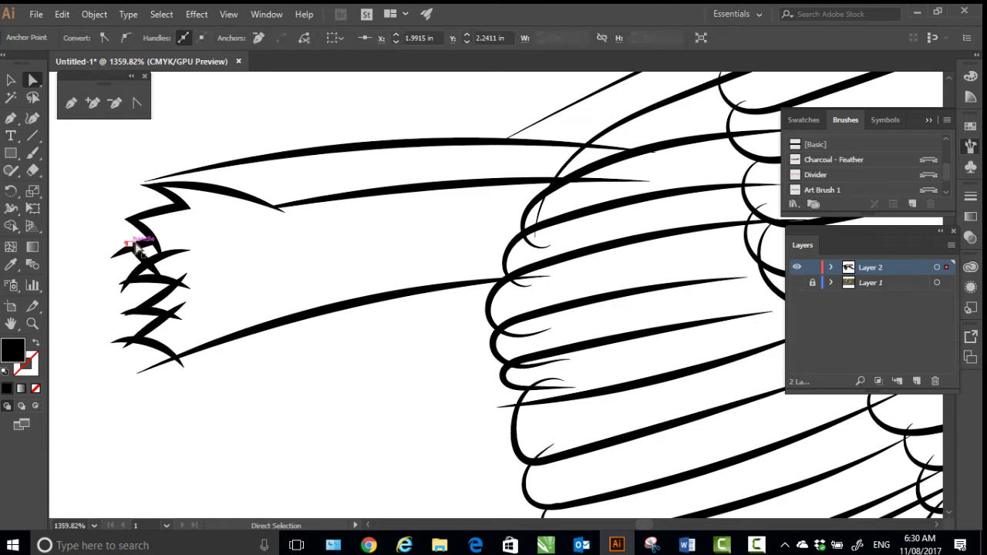
key(Delete)
click(186, 250)
key(Delete)
click(159, 246)
key(Delete)
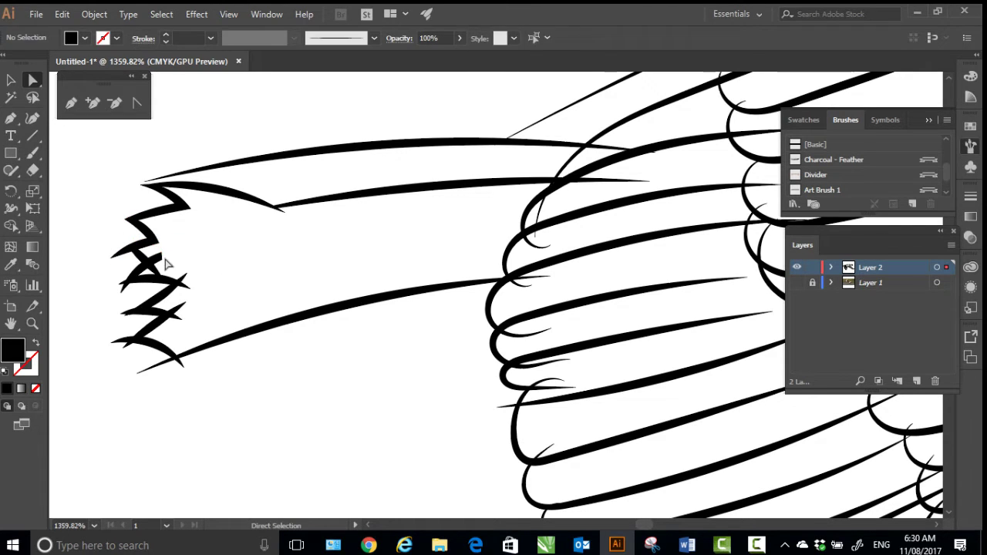
click(160, 259)
key(Delete)
- Delete the overshooting line ends along the lower zigzag of the tail tip, down to the tail's lower edge
drag(118, 290, 125, 293)
key(Delete)
drag(201, 293, 201, 293)
drag(155, 246, 165, 265)
key(Delete)
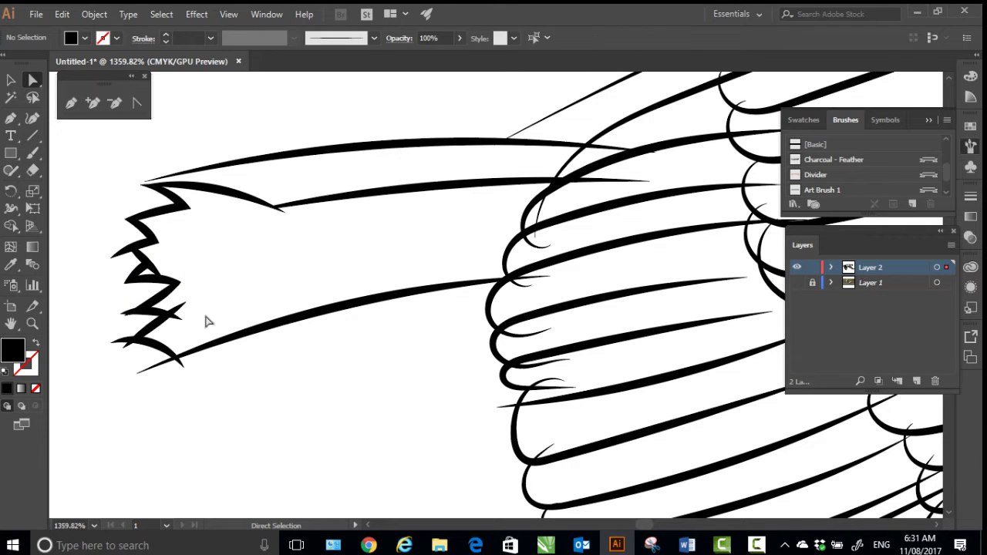
drag(184, 325, 185, 328)
key(Delete)
drag(125, 318, 196, 373)
key(Delete)
key(Delete)
key(Delete)
key(Delete)
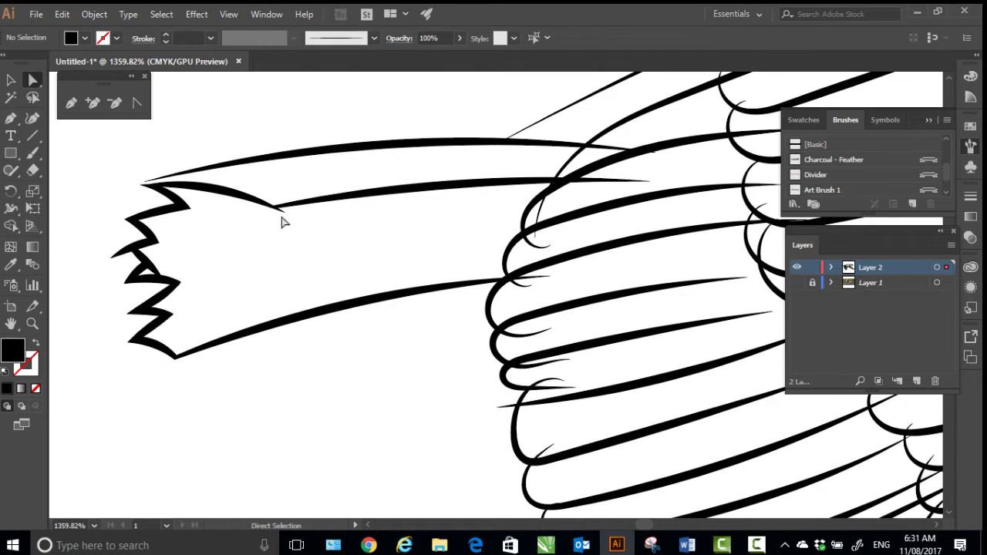
- Delete the overshoot on the curved upper tail feather and the stray ends at the top feather tips of the wing beside the tail
drag(281, 217, 296, 227)
key(Delete)
click(541, 216)
key(Delete)
click(541, 248)
key(Delete)
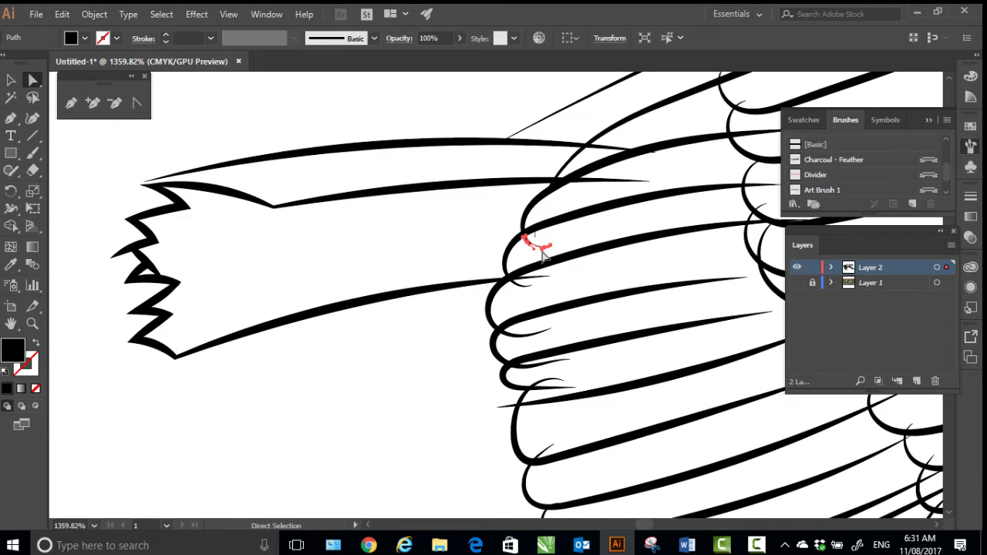
click(565, 254)
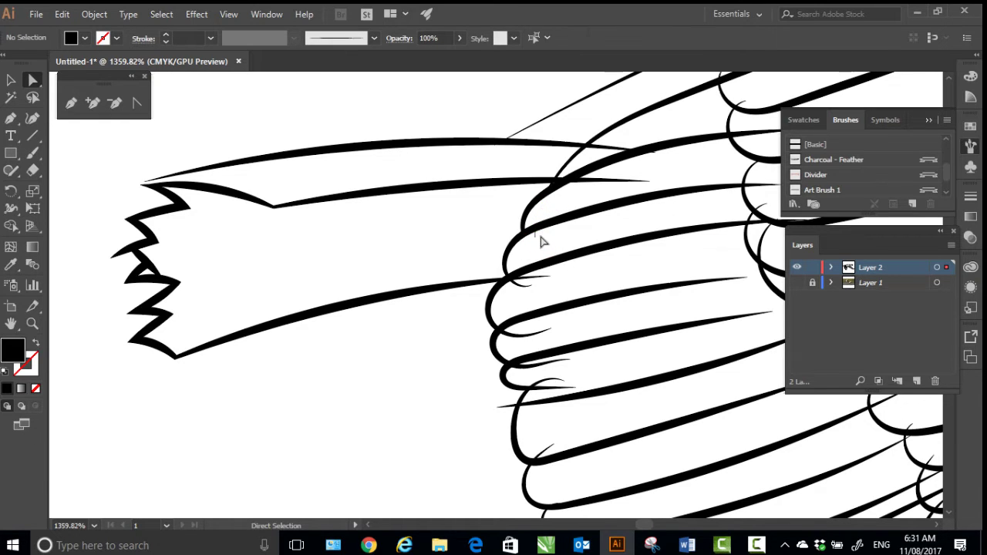
mouse_move(541, 242)
mouse_down()
mouse_move(538, 229)
mouse_move(539, 282)
mouse_move(531, 286)
mouse_move(542, 293)
mouse_up()
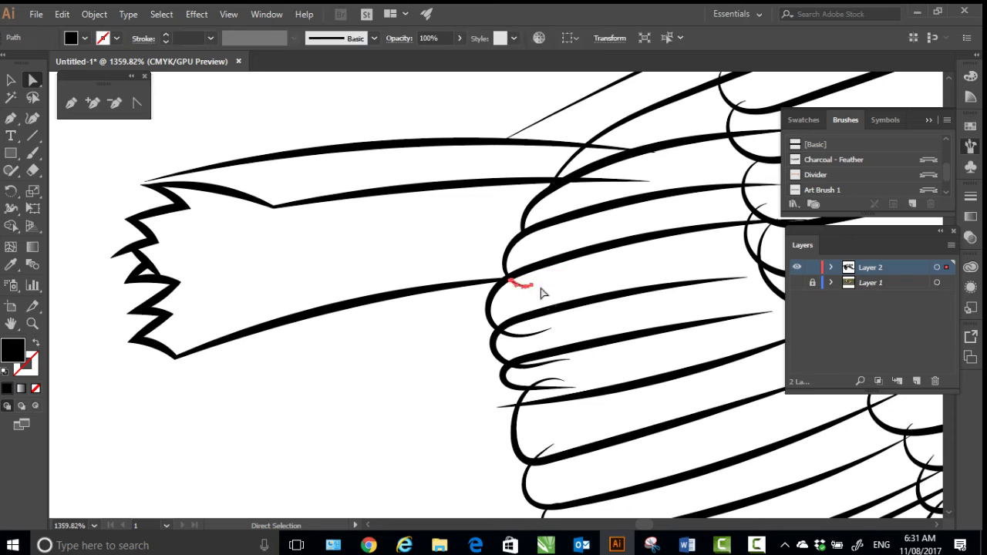
key(Delete)
- Delete the overshooting ends on the next small rounded feather tips just below where the tail meets the wing
click(549, 330)
key(Delete)
click(567, 360)
key(Delete)
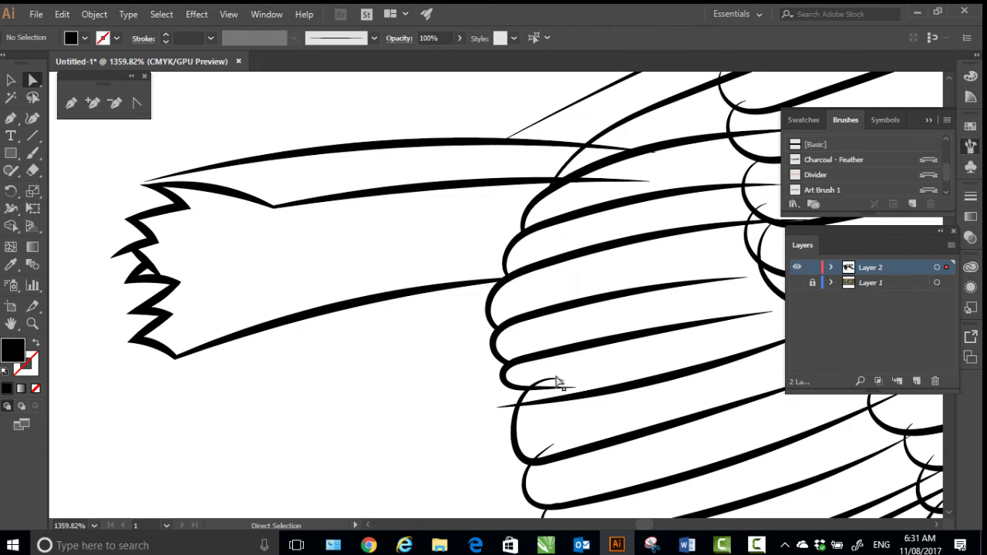
click(557, 379)
key(Delete)
click(500, 408)
key(Delete)
- Trim the excess line ends around the last rounded feather tips, where the wing's pointed feathers begin
drag(587, 416, 502, 198)
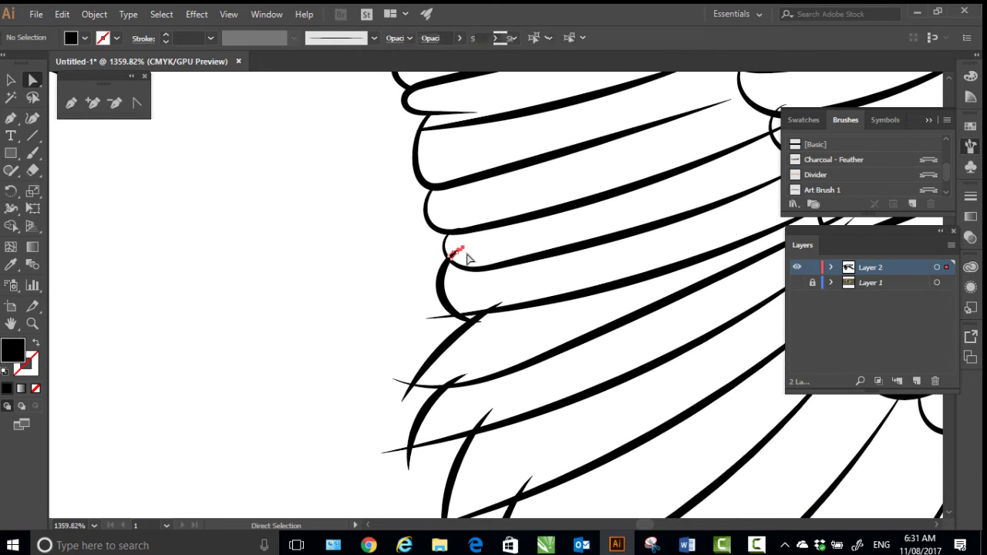
click(458, 255)
key(Delete)
drag(431, 330, 431, 331)
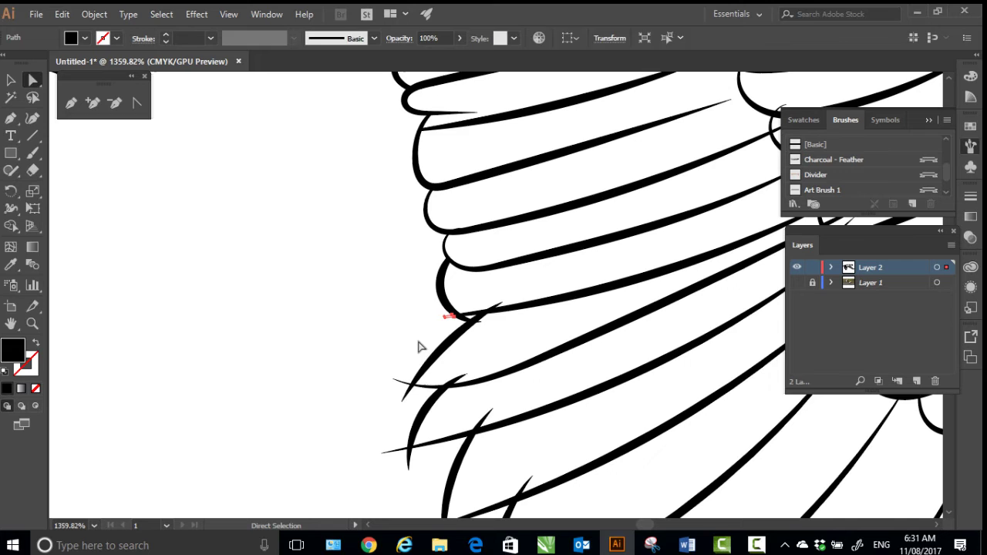
click(500, 315)
key(Delete)
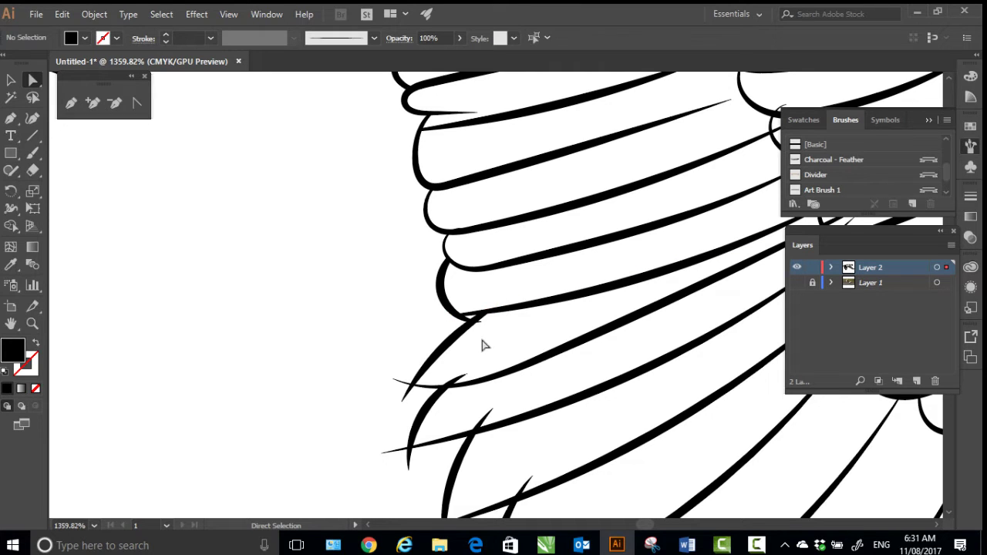
click(481, 321)
key(Delete)
- Delete the line ends protruding from the first two pointed feather tips and the junction between them
drag(366, 363, 408, 403)
key(Delete)
key(Delete)
drag(465, 369, 458, 392)
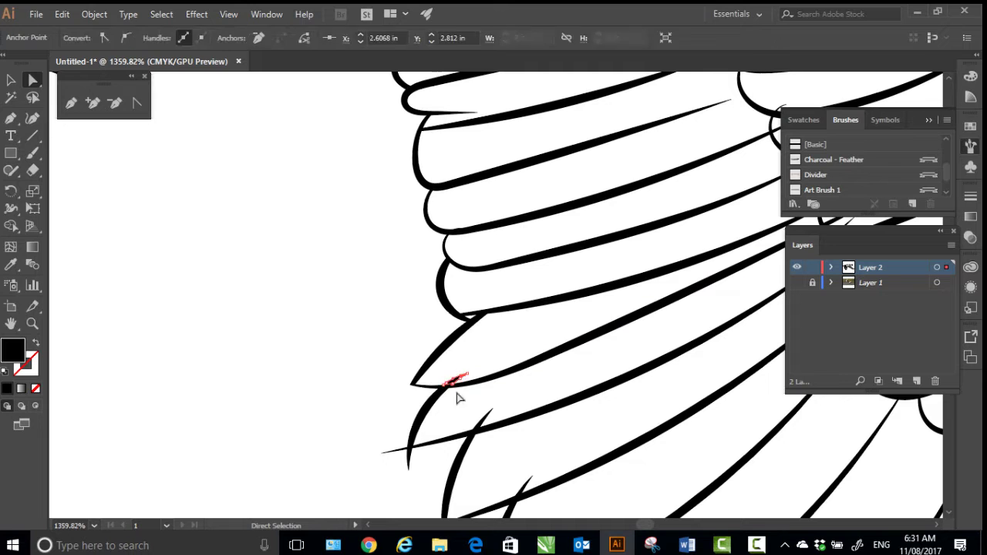
key(Delete)
drag(371, 443, 426, 467)
key(Delete)
key(Delete)
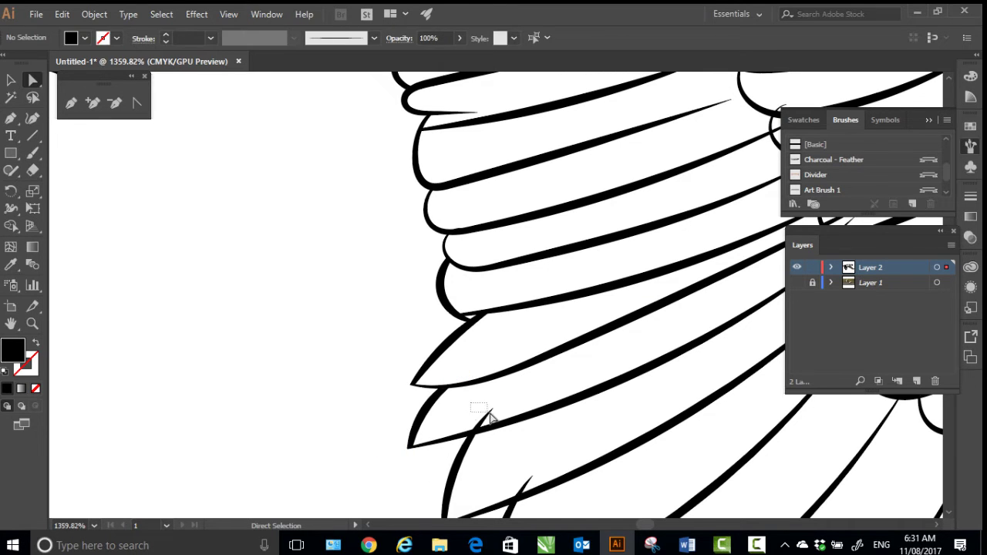
- Remove the overshooting ends at the tips and upper junctions of the next pointed feathers down the wing edge
drag(529, 414, 400, 243)
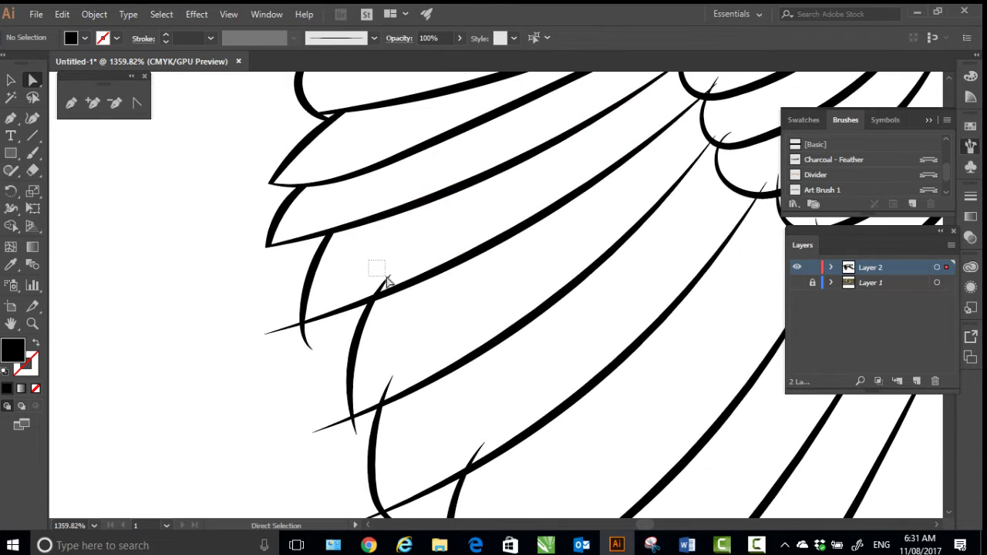
drag(388, 282, 395, 287)
key(Delete)
drag(254, 319, 269, 339)
key(Delete)
drag(301, 422, 331, 451)
key(Delete)
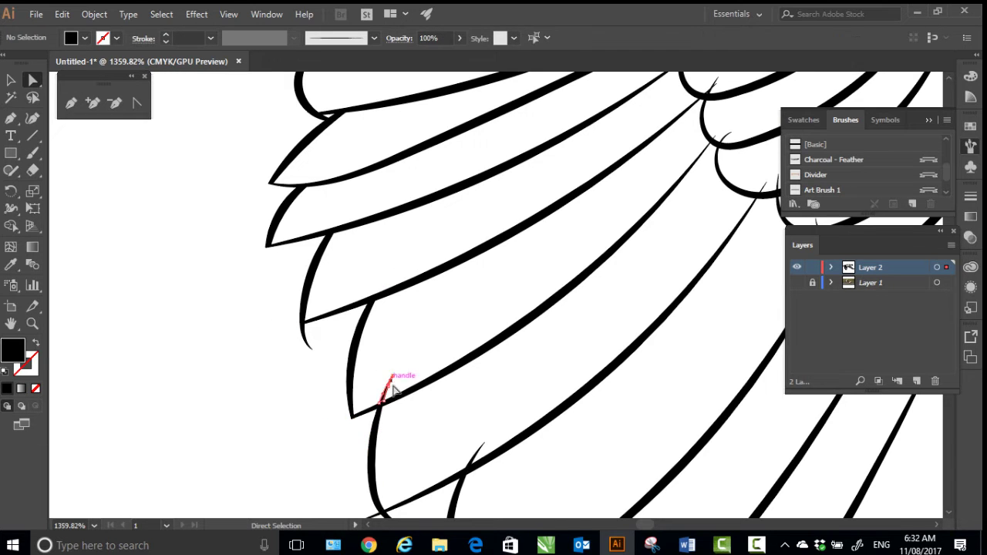
click(393, 391)
key(Delete)
- Delete the excess ends crossing the following feather's tip and junction, plus the leftover tail on the feather above
drag(473, 407, 397, 211)
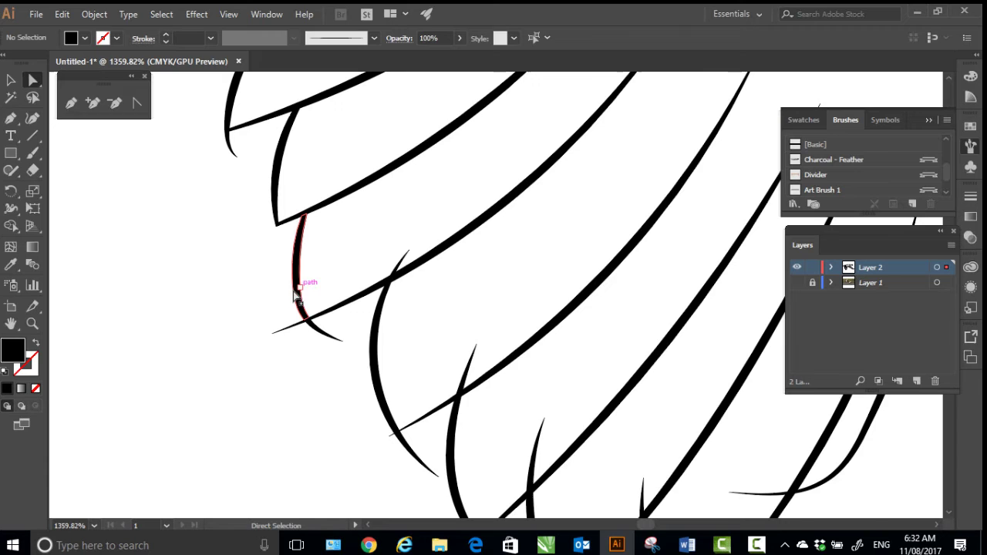
drag(249, 315, 286, 340)
key(Delete)
drag(380, 239, 407, 262)
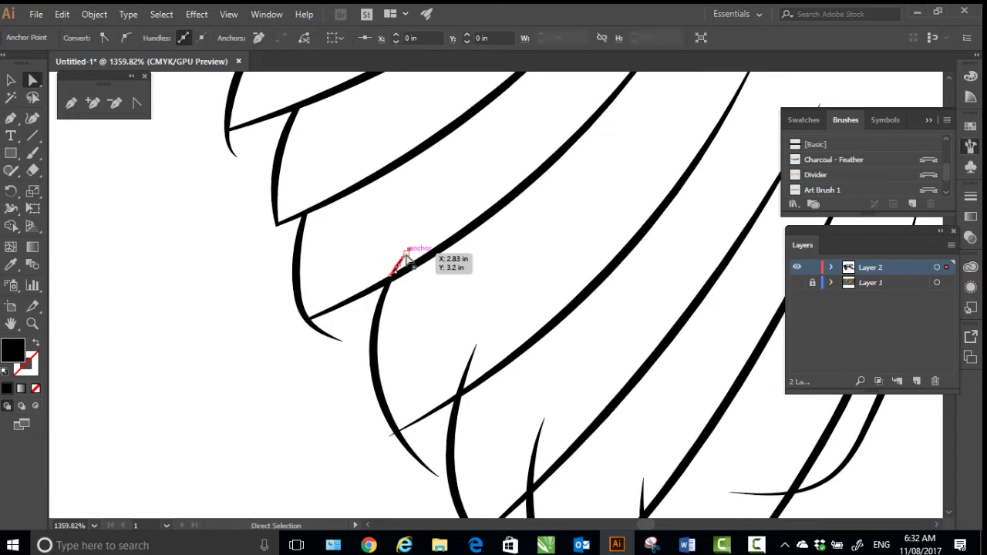
key(Delete)
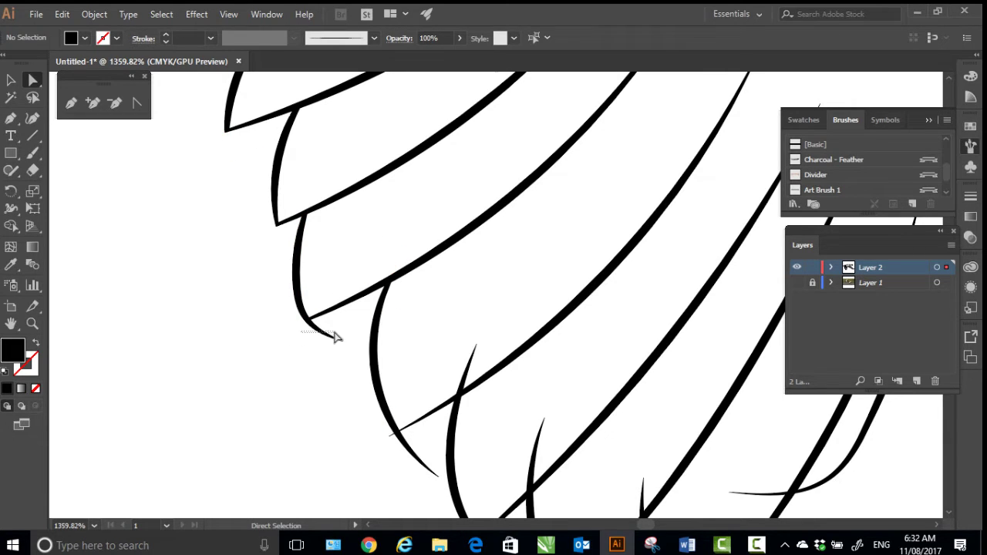
click(321, 333)
key(Delete)
key(Delete)
- Trim the overshooting line ends from the next two long flight feather tips and the junctions beside them
drag(313, 392, 319, 326)
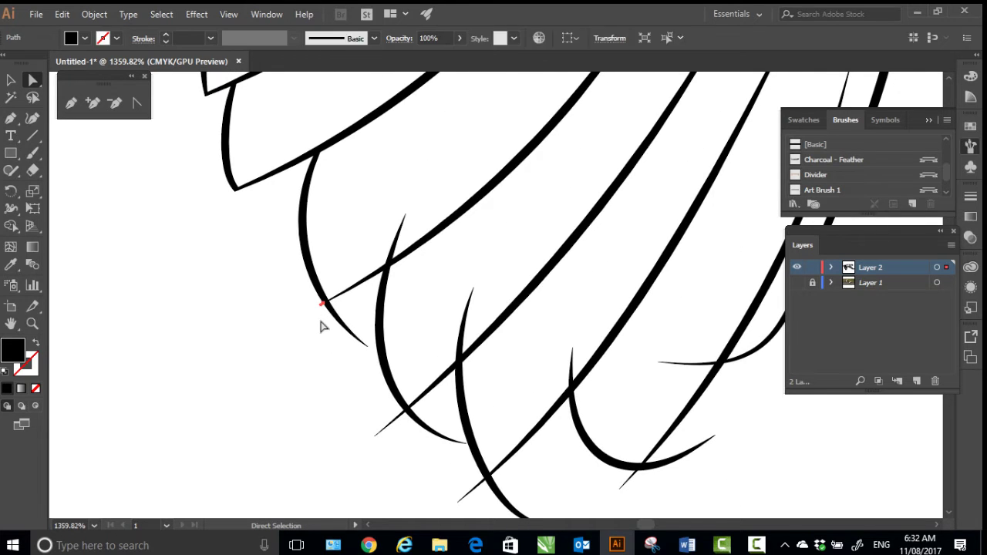
key(Delete)
drag(375, 220, 395, 251)
key(Delete)
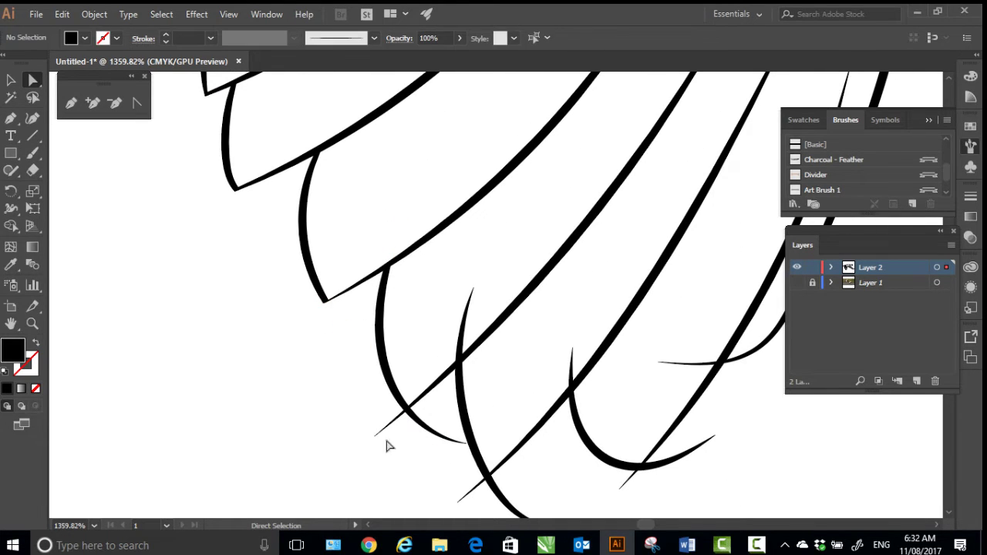
drag(387, 441, 366, 417)
key(Delete)
drag(413, 448, 440, 429)
key(Delete)
drag(433, 313, 474, 300)
key(Delete)
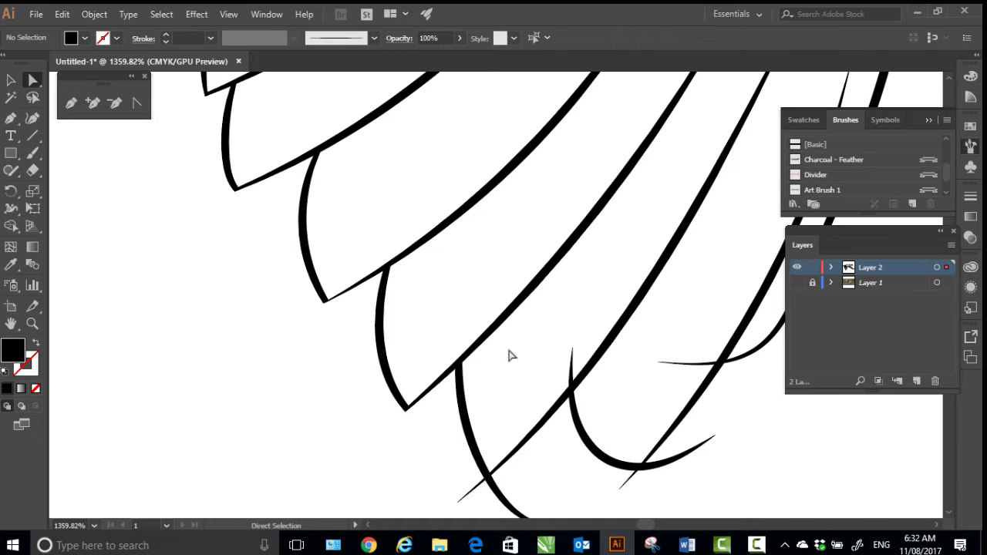
- Delete the overshooting ends on the two lowest flight feathers and the stray line crossing in from the wing's outer edge
drag(513, 373, 429, 201)
key(Delete)
drag(386, 342, 457, 343)
key(Delete)
drag(465, 180, 497, 194)
click(524, 313)
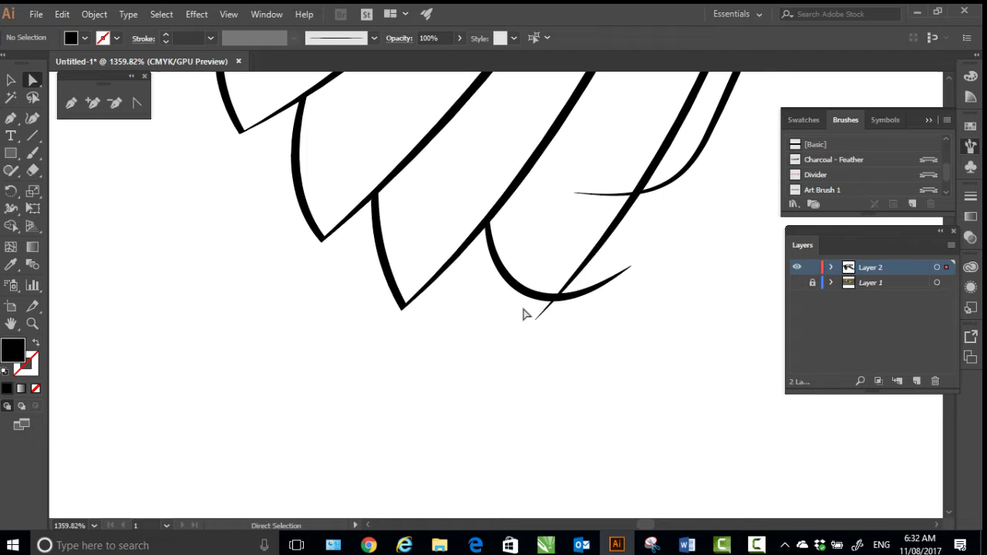
click(631, 266)
key(Delete)
click(584, 194)
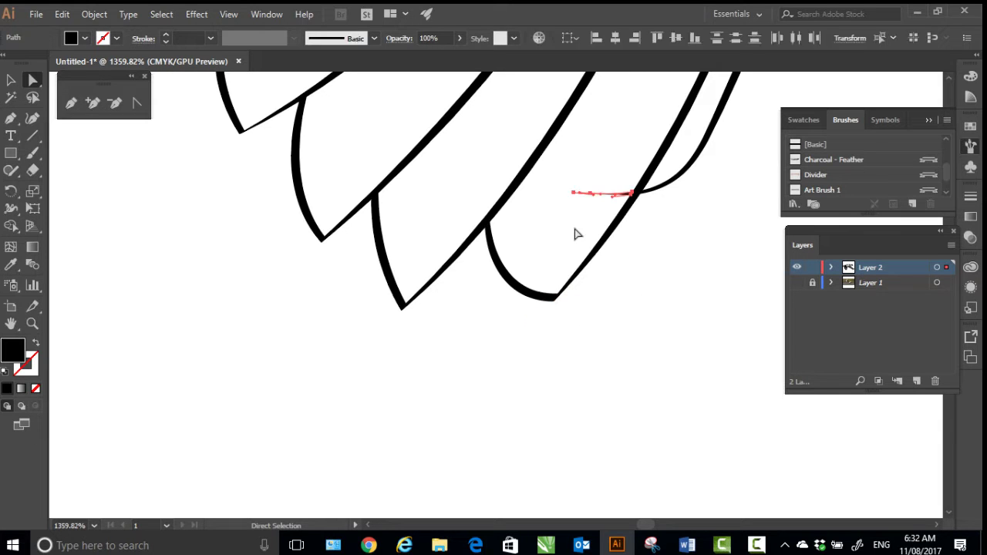
key(Delete)
- Delete the tail outline ends that overshoot into the near wing's uppermost feathers
key(z)
drag(588, 275, 433, 342)
key(space)
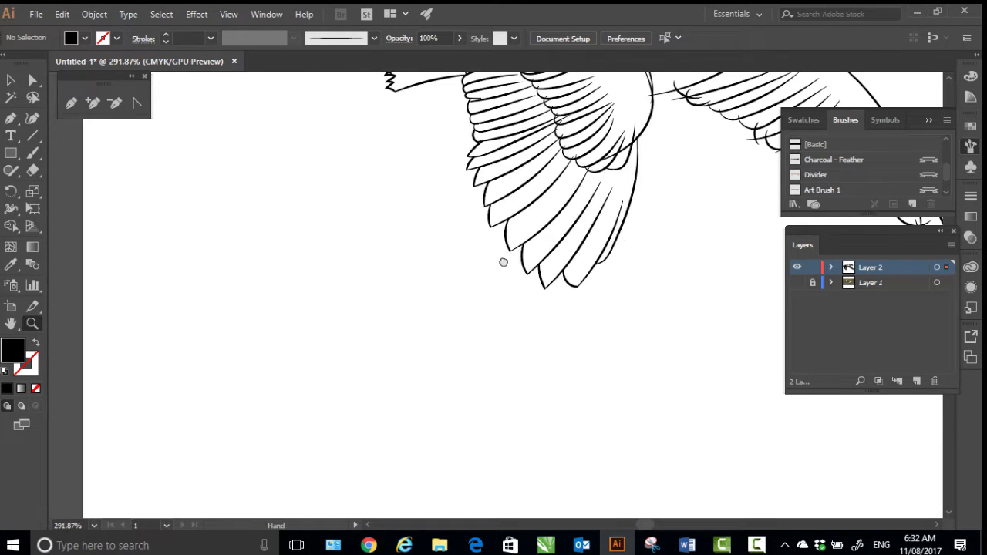
mouse_move(563, 183)
mouse_down()
mouse_move(400, 323)
mouse_move(373, 361)
mouse_up()
drag(343, 232, 492, 353)
key(space)
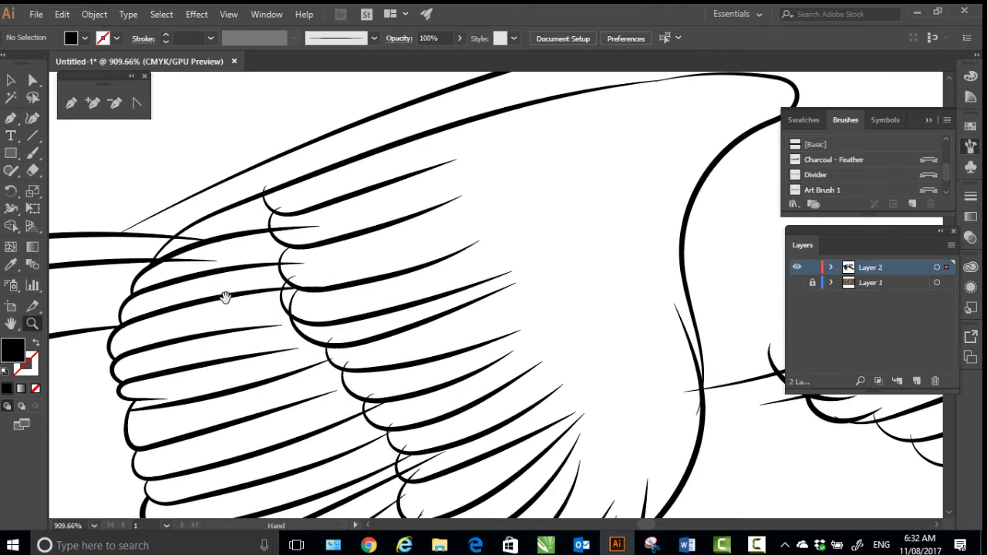
mouse_move(225, 298)
mouse_down()
mouse_move(340, 350)
mouse_move(342, 334)
mouse_up()
click(394, 347)
drag(338, 374, 350, 319)
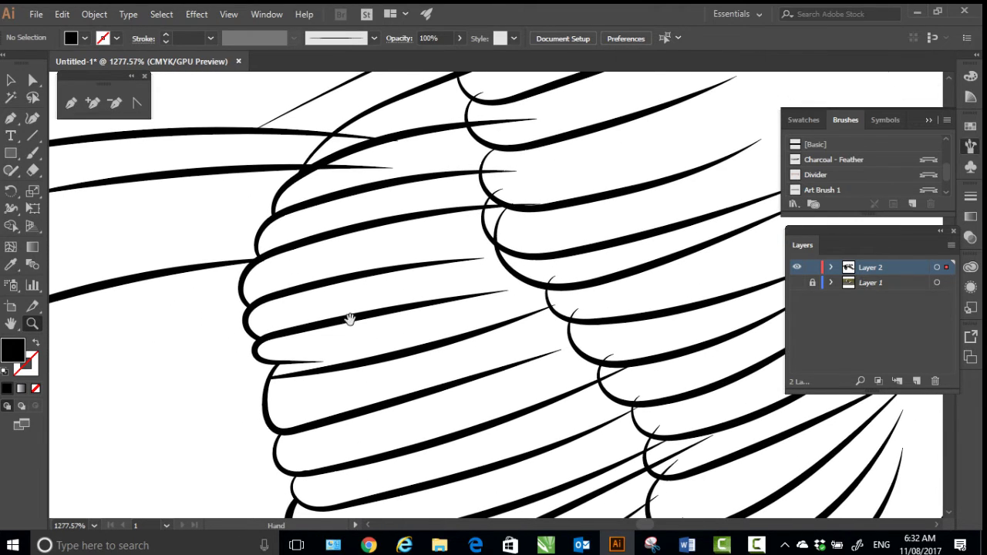
click(33, 79)
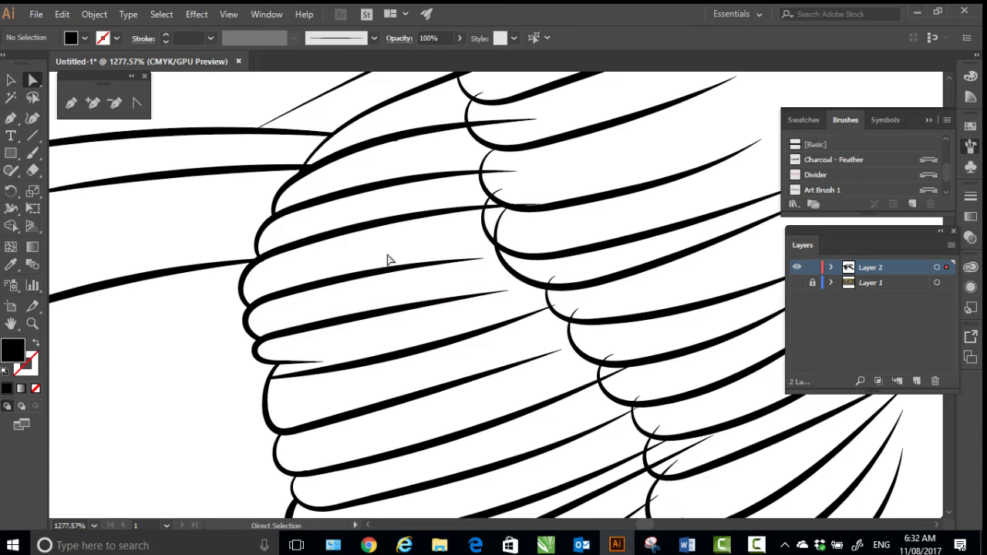
- Remove the small leftover segment where the lower tail line meets the wing's upper edge
key(z)
drag(247, 188, 567, 428)
drag(331, 233, 168, 356)
click(31, 80)
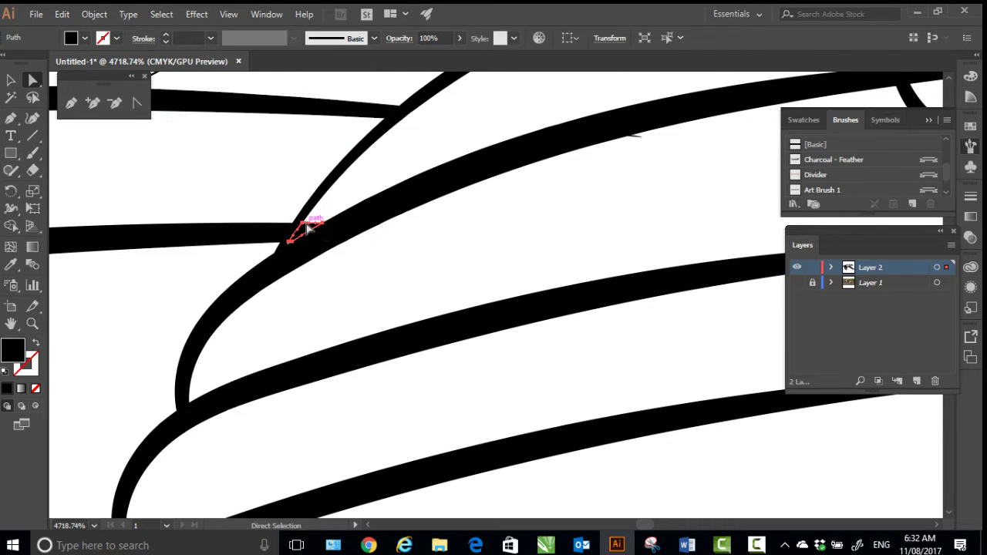
key(z)
alt+click(402, 272)
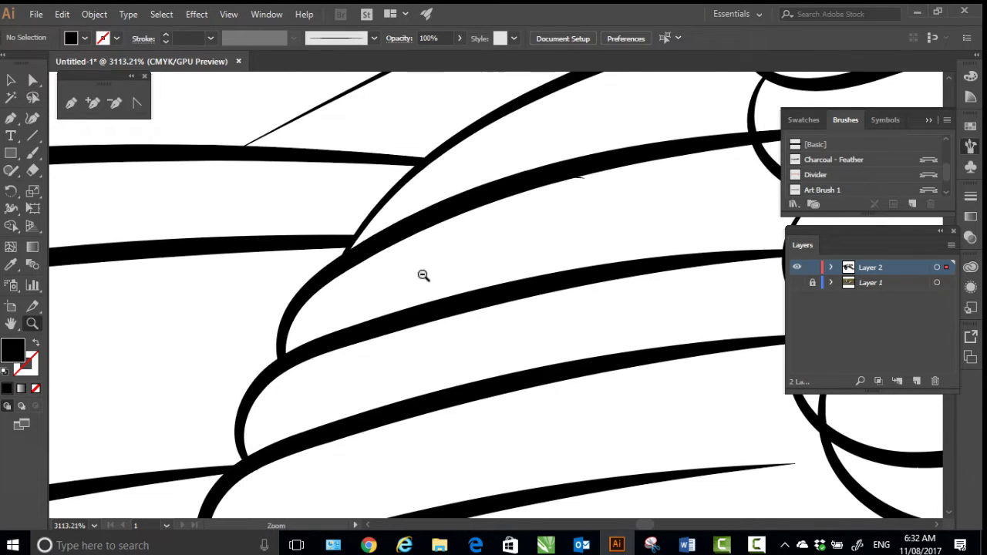
- Delete the overshooting curved ends at the upper junctions of the first two covert feathers on the near wing
alt+click(448, 275)
drag(501, 286, 274, 285)
drag(333, 300, 386, 303)
drag(330, 201, 307, 317)
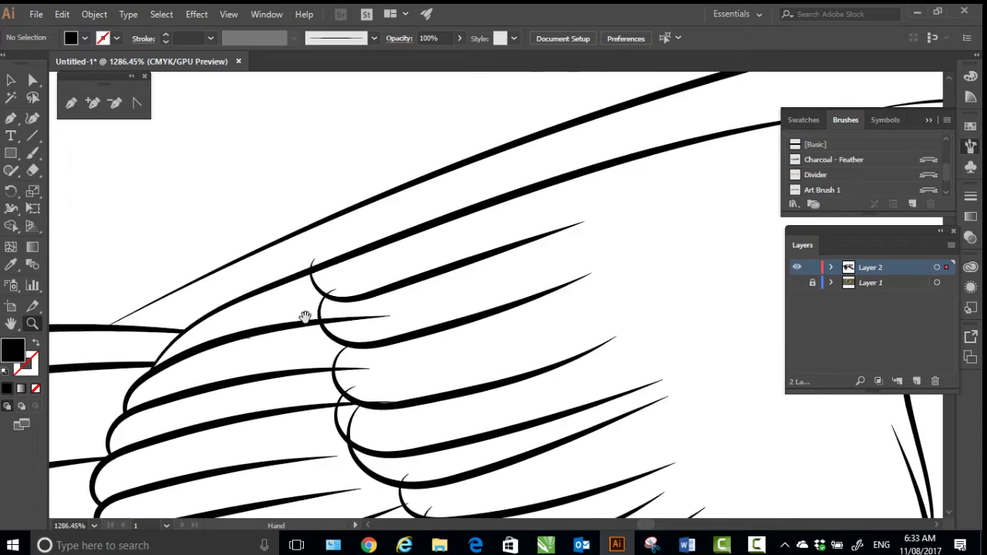
drag(531, 307, 230, 330)
drag(494, 334, 351, 214)
scroll(350, 214, up, 10)
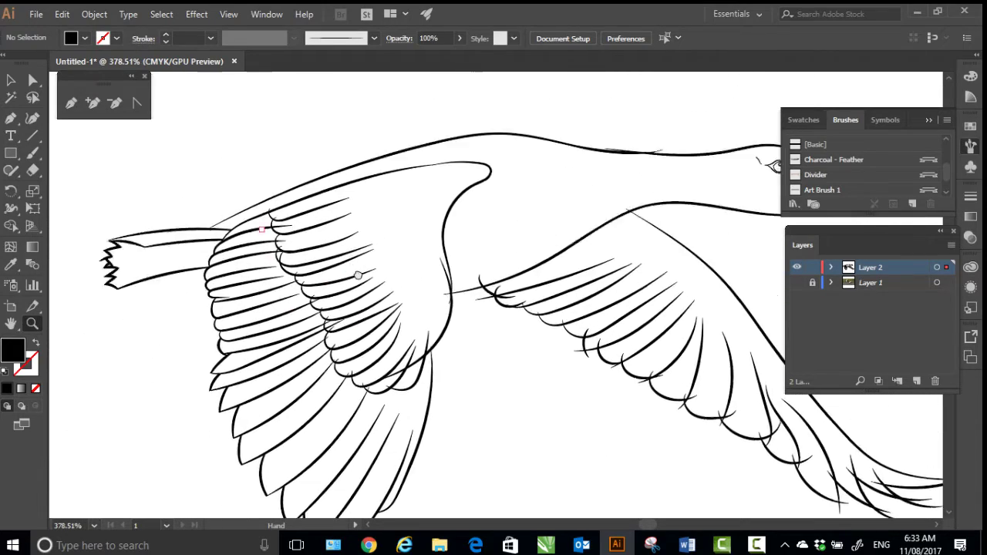
drag(398, 313, 429, 325)
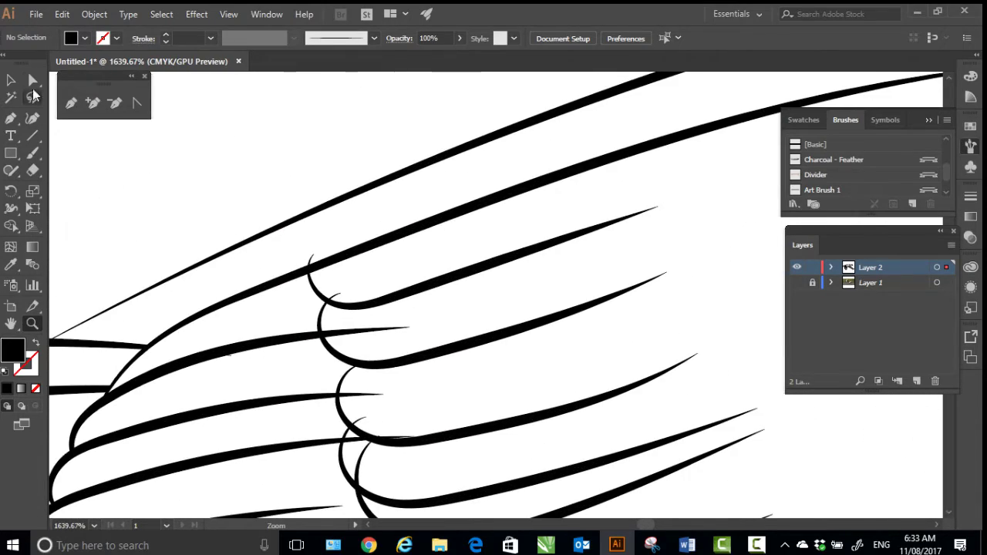
key(a)
drag(317, 255, 320, 259)
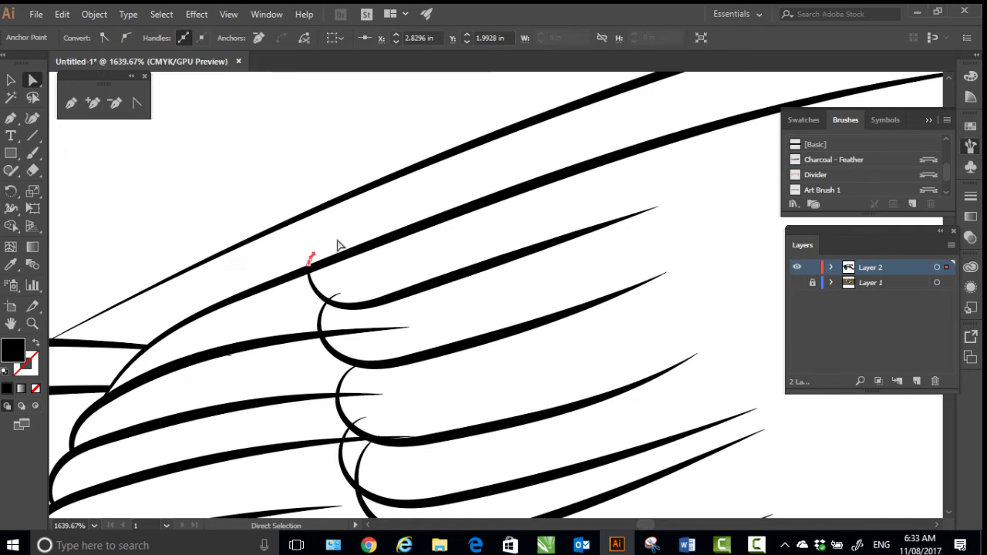
key(Delete)
drag(339, 292, 342, 299)
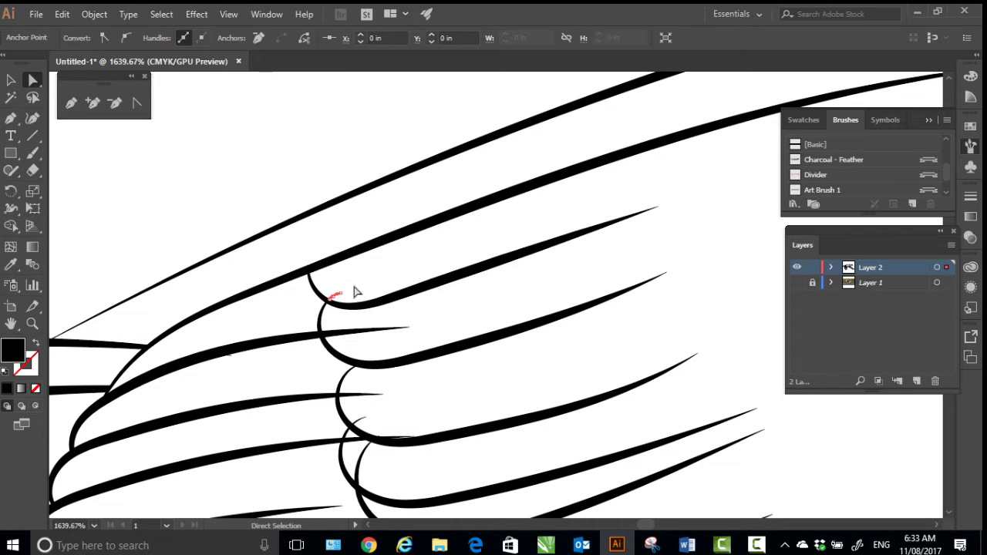
key(Delete)
- Delete the flight feather line ends crossing into the second and third covert feathers, plus the curl below them
drag(388, 323, 390, 334)
key(Delete)
drag(368, 388, 370, 424)
key(Delete)
key(Delete)
- Trim the line ends crossing inside the two overlapping covert feathers and the curl above the feather beneath them
drag(420, 405, 463, 232)
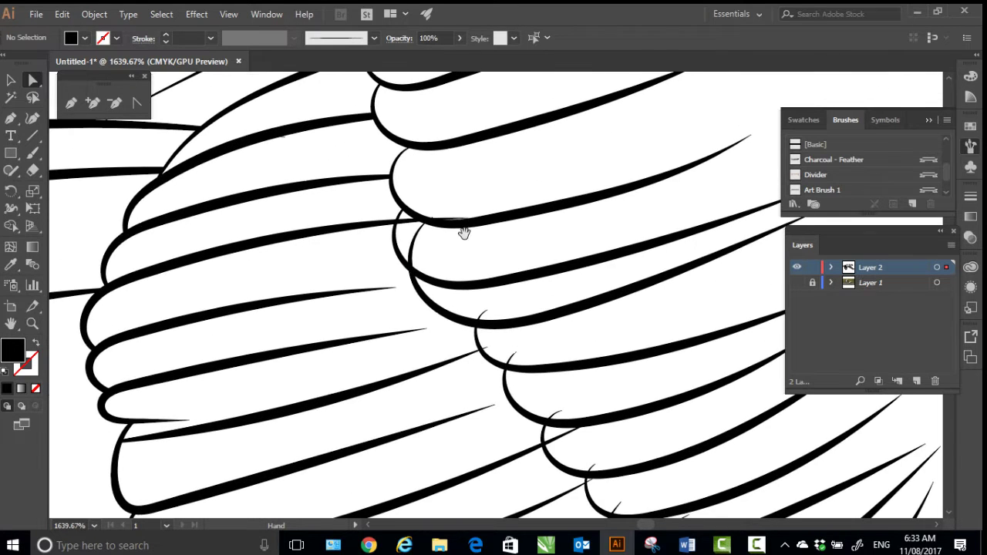
click(406, 224)
key(Delete)
click(413, 246)
key(Delete)
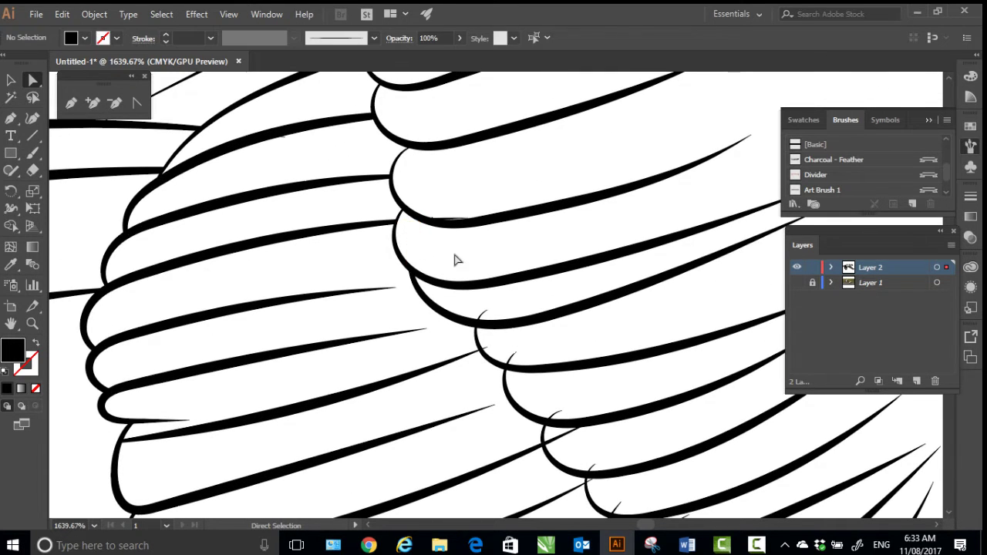
click(485, 315)
key(Delete)
- Delete the thin leftover sliver lying along the lower curve of the third covert feather
key(z)
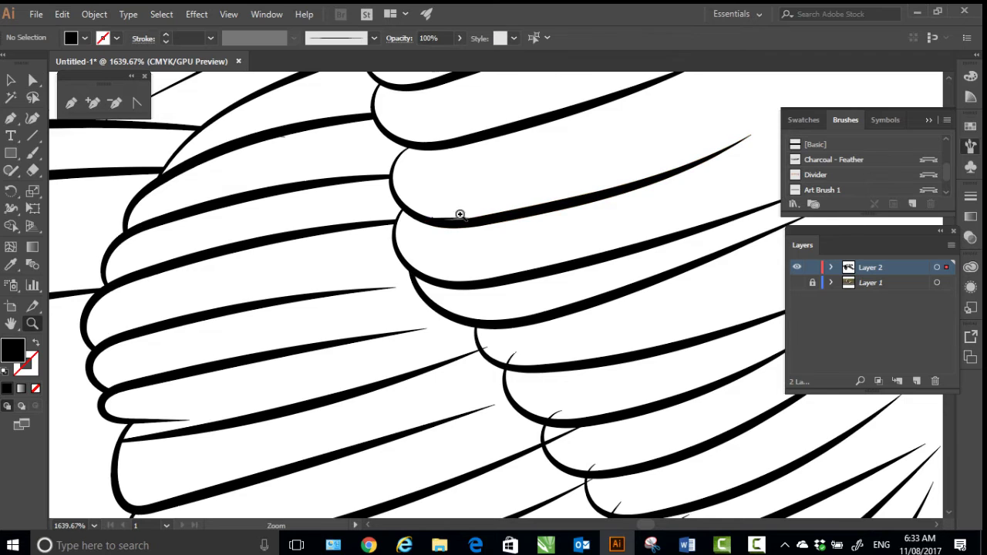
drag(461, 214, 528, 272)
drag(459, 314, 409, 281)
click(32, 81)
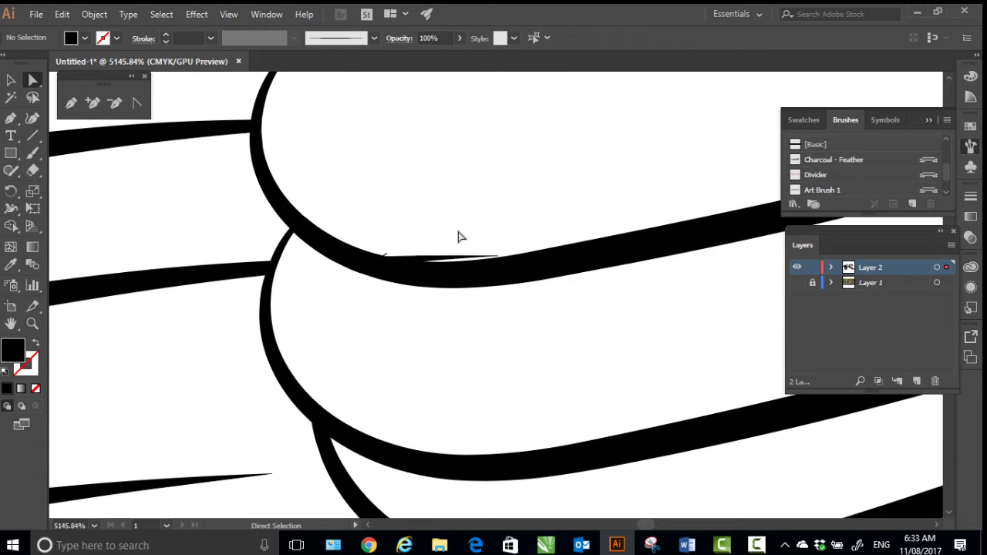
click(457, 257)
key(Delete)
- Remove the flight feather tip and the curved end overshooting into the covert feather below the overlapping pair
key(z)
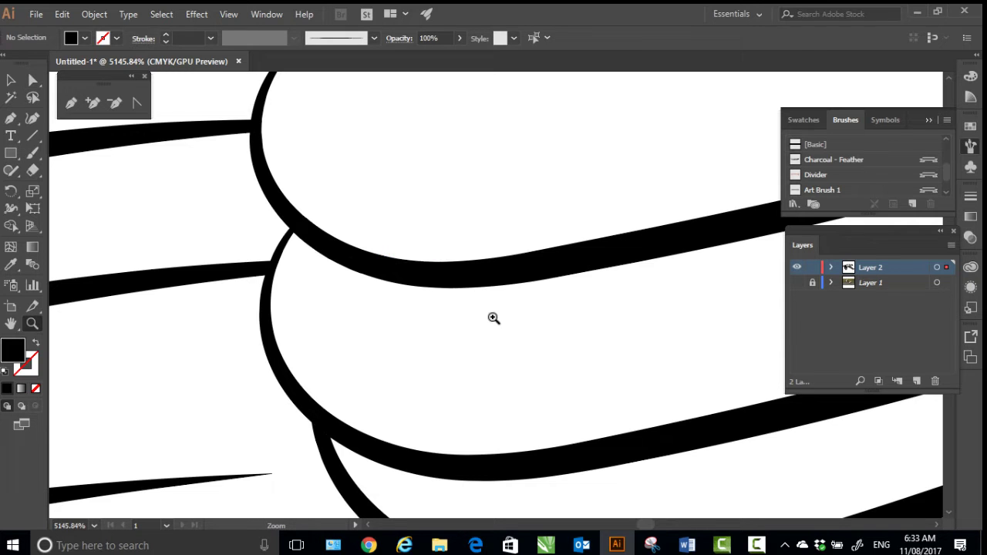
drag(493, 319, 358, 331)
drag(472, 378, 297, 95)
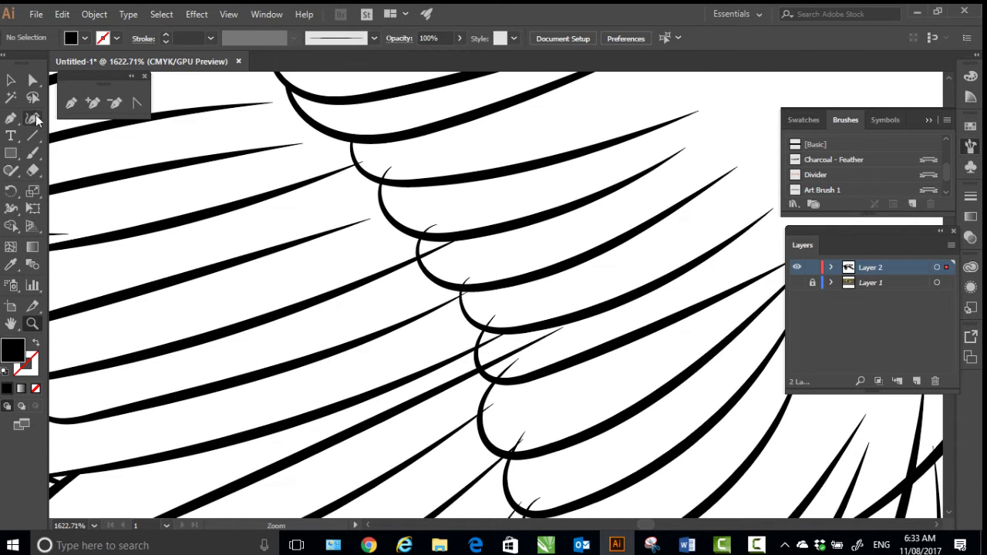
click(32, 80)
click(362, 162)
key(Delete)
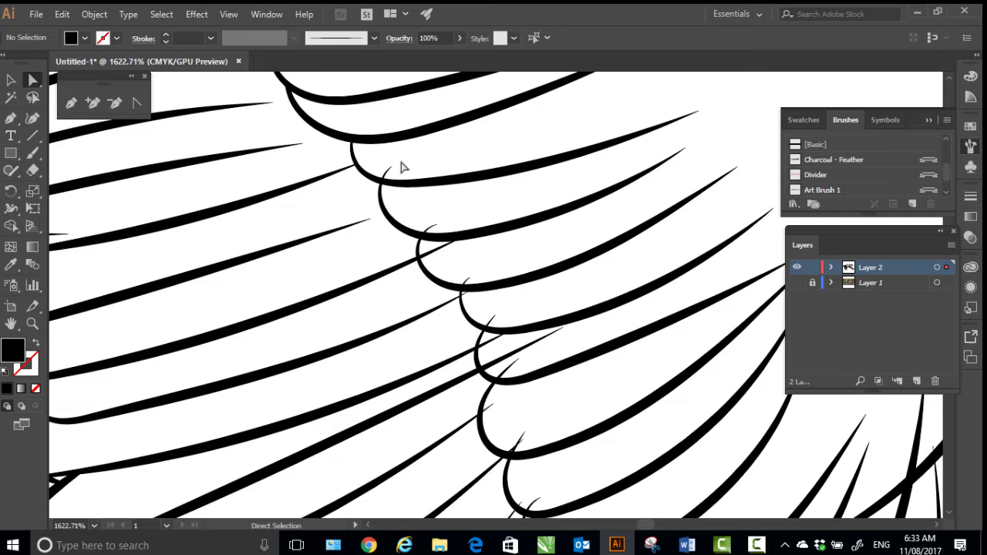
drag(397, 172, 398, 173)
key(Delete)
- Delete the overshooting ends at the upper junctions of the next two covert feathers down the wing
drag(438, 226, 439, 227)
key(Delete)
drag(465, 269, 473, 280)
key(Delete)
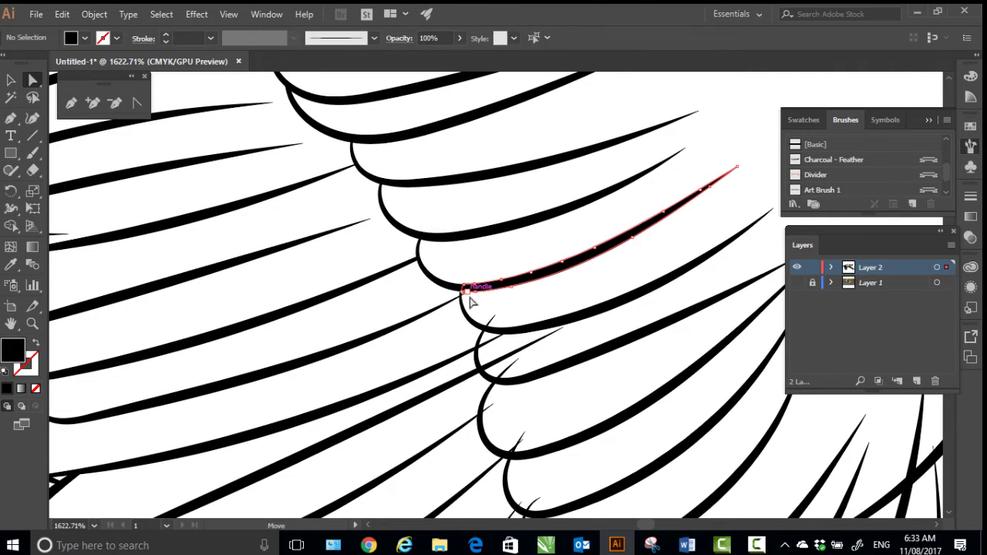
click(468, 296)
click(514, 307)
- Delete the tiny flight feather tip and the curved end poking into the following covert feather
key(z)
drag(469, 287, 628, 385)
click(412, 267)
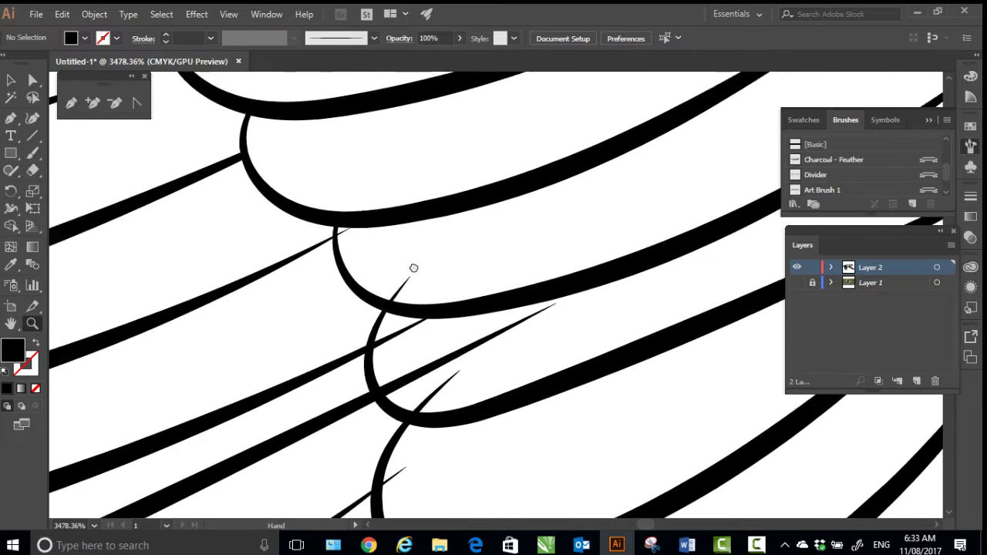
click(355, 229)
click(322, 245)
key(a)
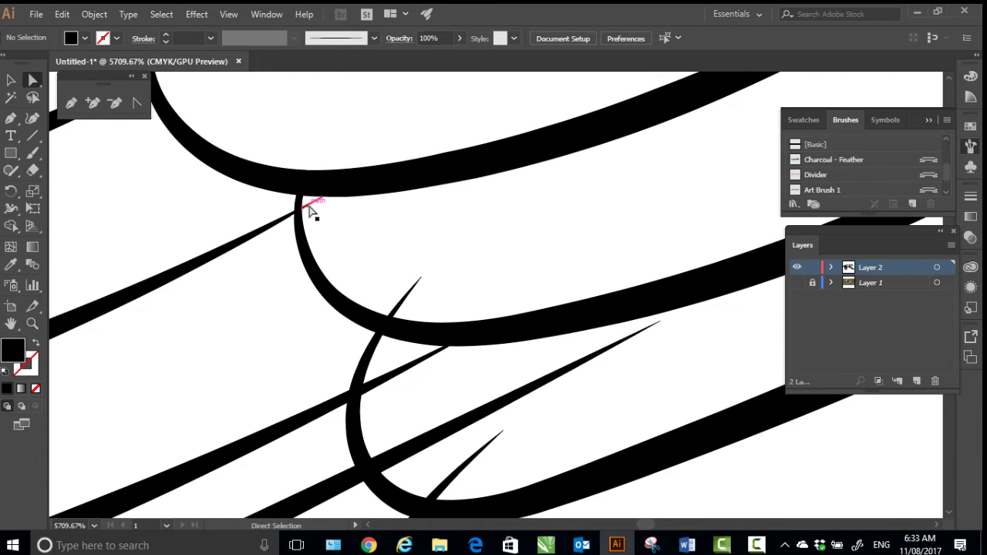
click(309, 206)
key(Delete)
drag(391, 268, 425, 293)
key(Delete)
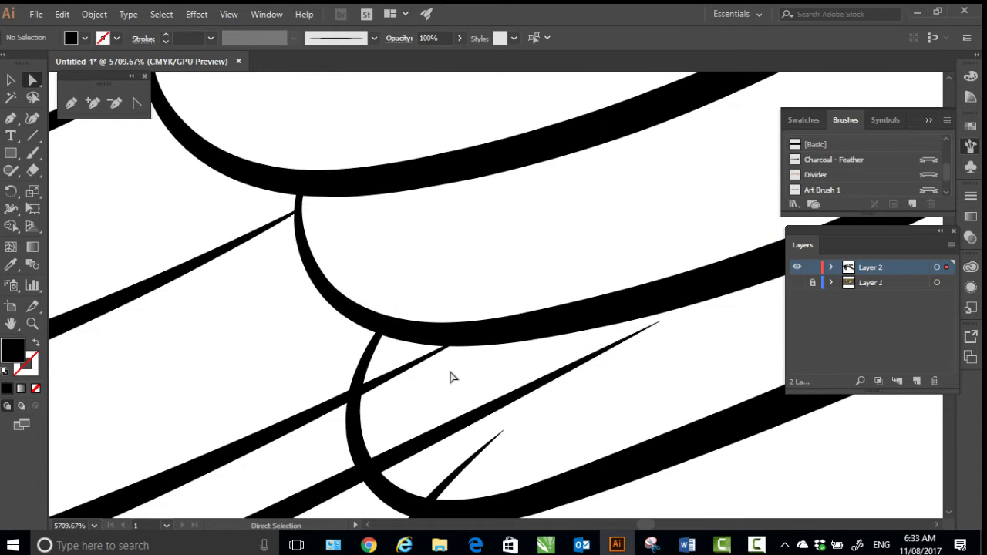
- Remove the two flight feather ends and the curved spike crossing inside the next covert feather
click(419, 363)
key(Delete)
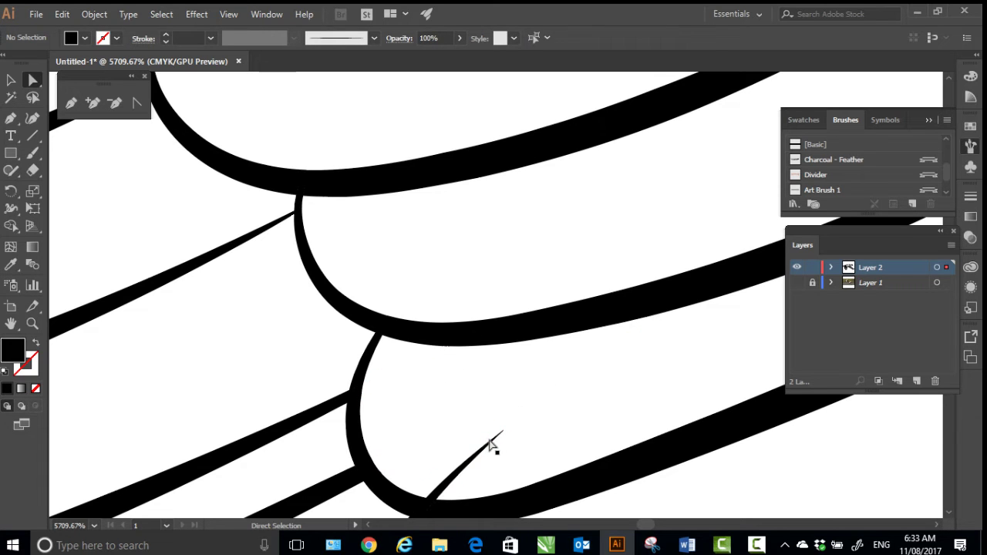
mouse_move(505, 438)
mouse_down()
mouse_move(527, 401)
mouse_move(404, 223)
mouse_up()
key(Delete)
- Delete the single flight feather tip that pokes through the outer edge of the covert feather below
key(z)
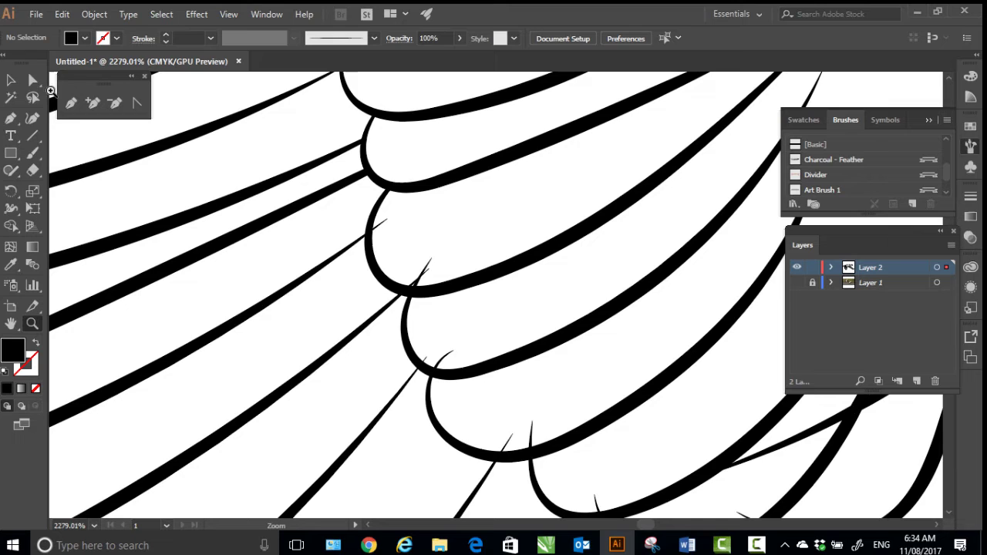
click(32, 80)
click(387, 219)
key(Delete)
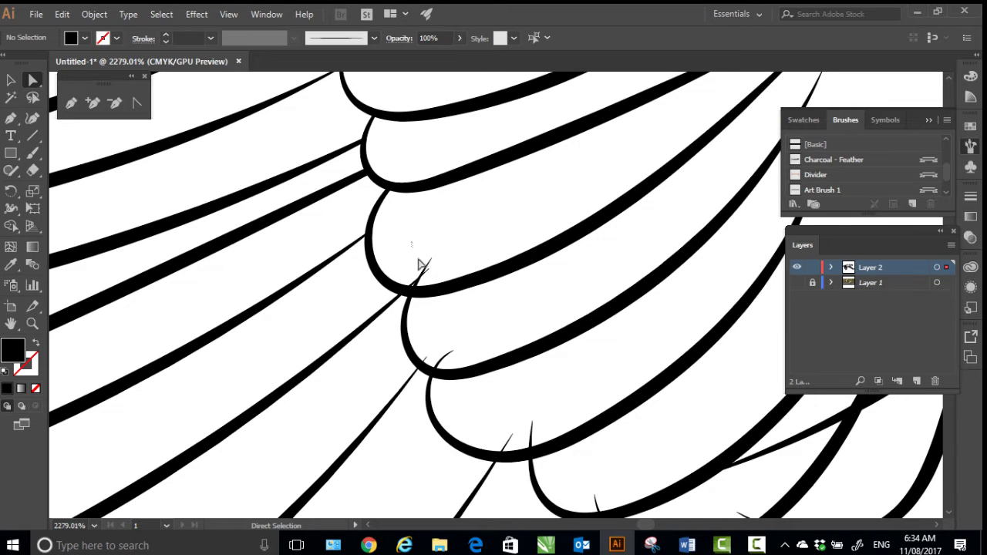
- Clear the cluster of overshooting line ends at the bottom junction of the same covert feather
click(429, 263)
key(Delete)
click(454, 335)
click(425, 271)
key(Delete)
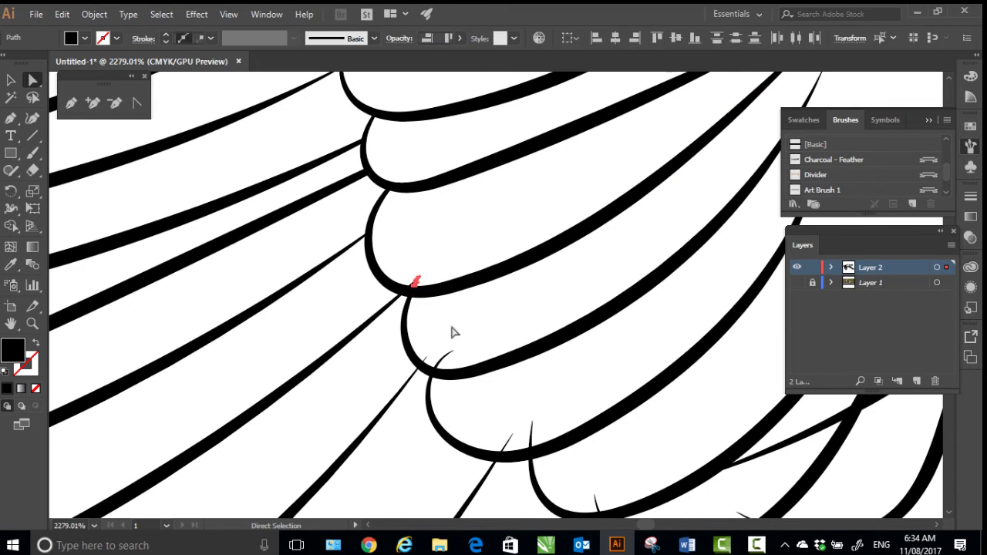
click(453, 332)
click(417, 278)
key(Delete)
key(Delete)
- Trim the curl, flight feather tip and spikes overshooting at the junctions of the next two lower covert feathers
drag(441, 340, 454, 357)
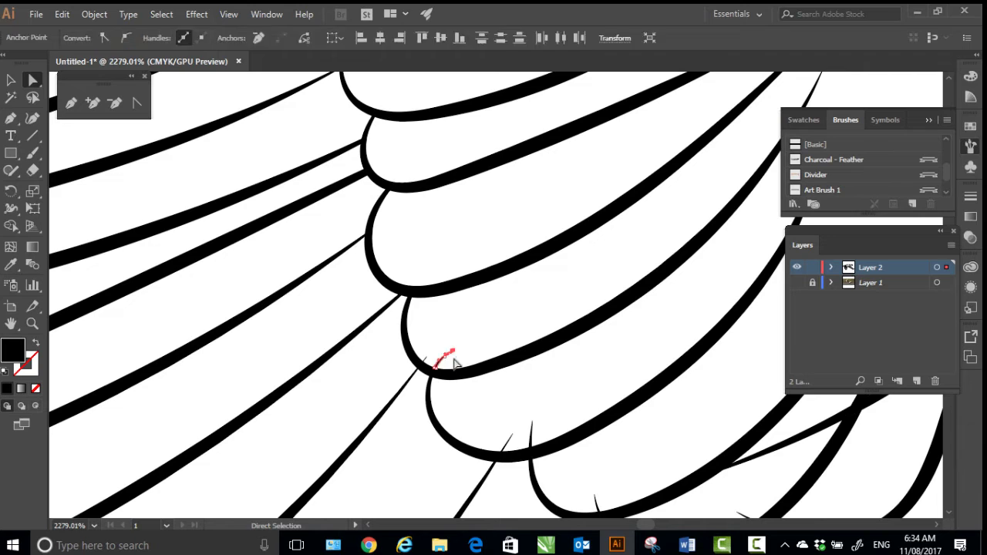
key(Delete)
click(426, 358)
key(Delete)
key(Delete)
drag(518, 437, 542, 426)
key(Delete)
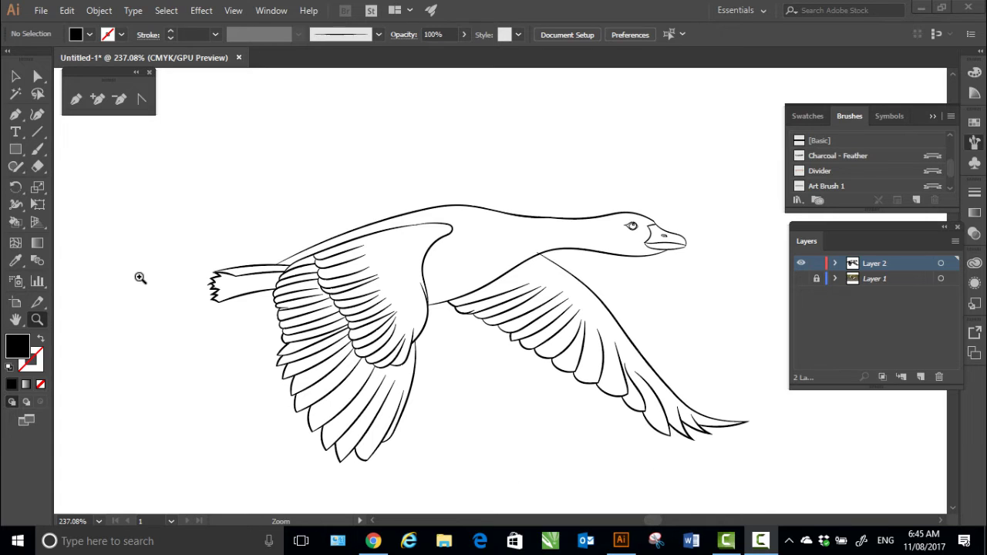
- Select the entire cleaned goose line art and make it a Live Paint group
click(15, 77)
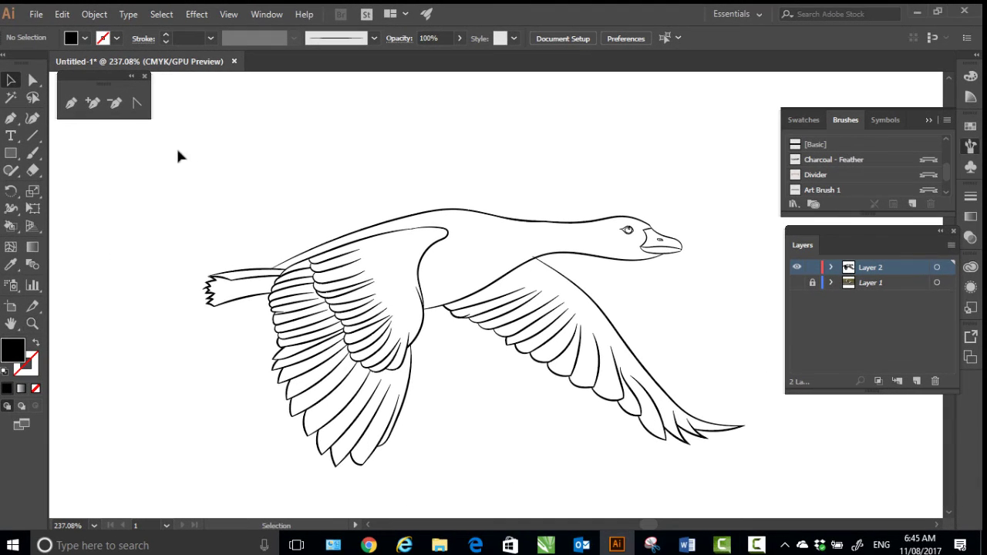
drag(140, 141, 756, 466)
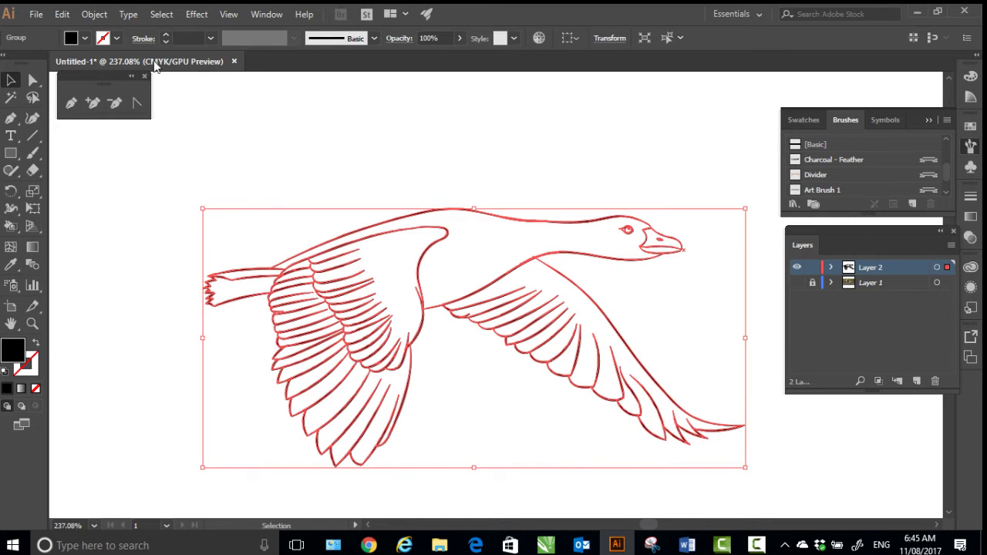
click(94, 13)
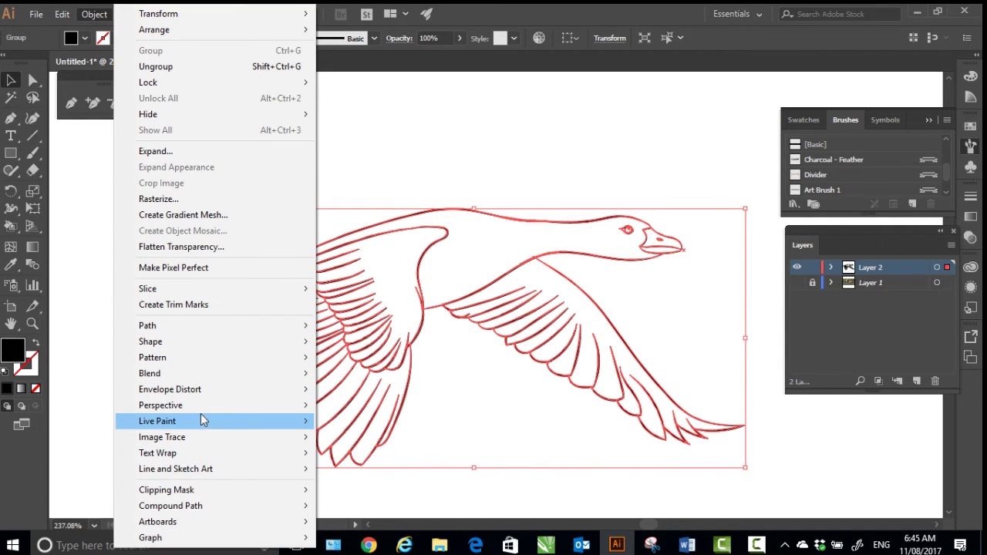
mouse_move(199, 421)
click(346, 421)
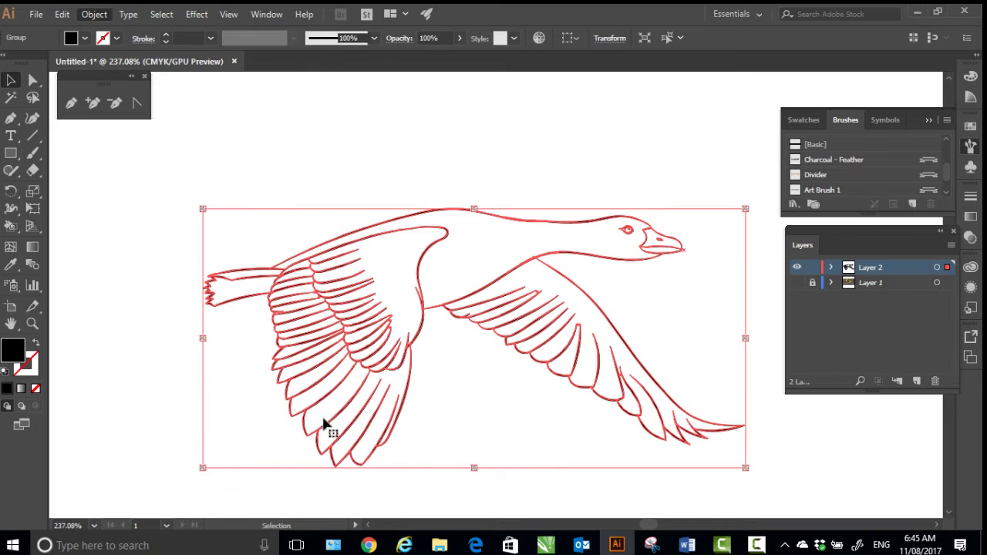
click(96, 182)
- Show the photo layer and fill the lower tail section with the grey-brown sampled from the tail in the photo
click(10, 228)
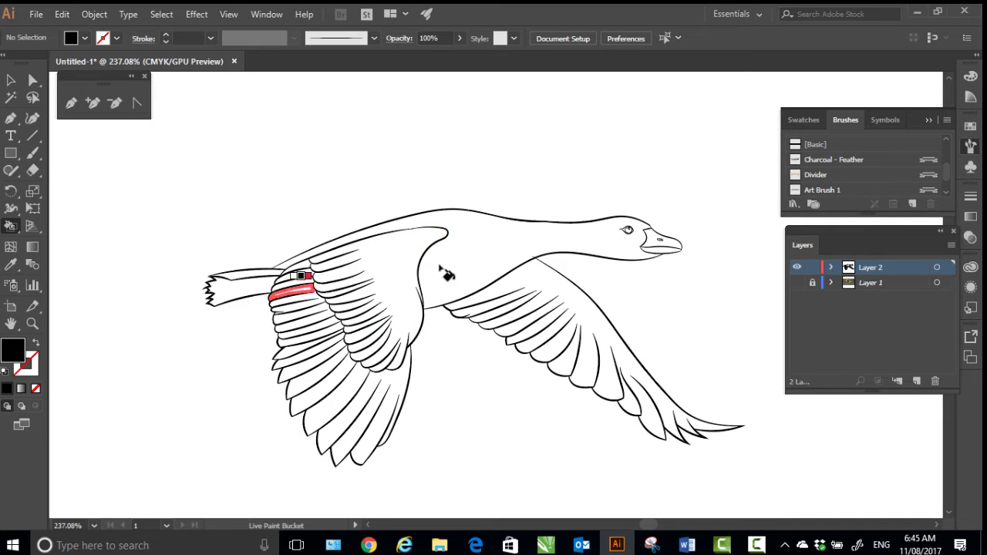
click(796, 283)
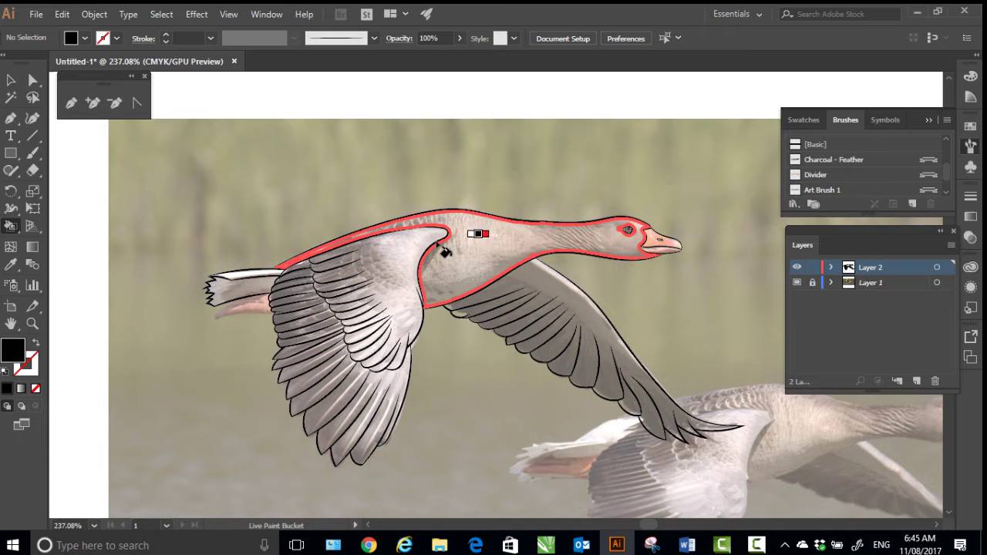
click(10, 265)
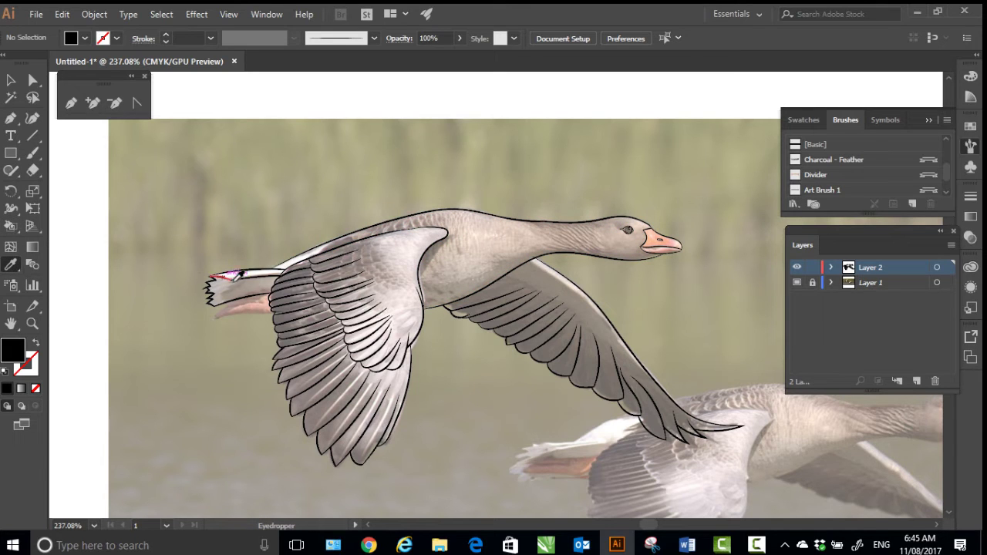
click(238, 289)
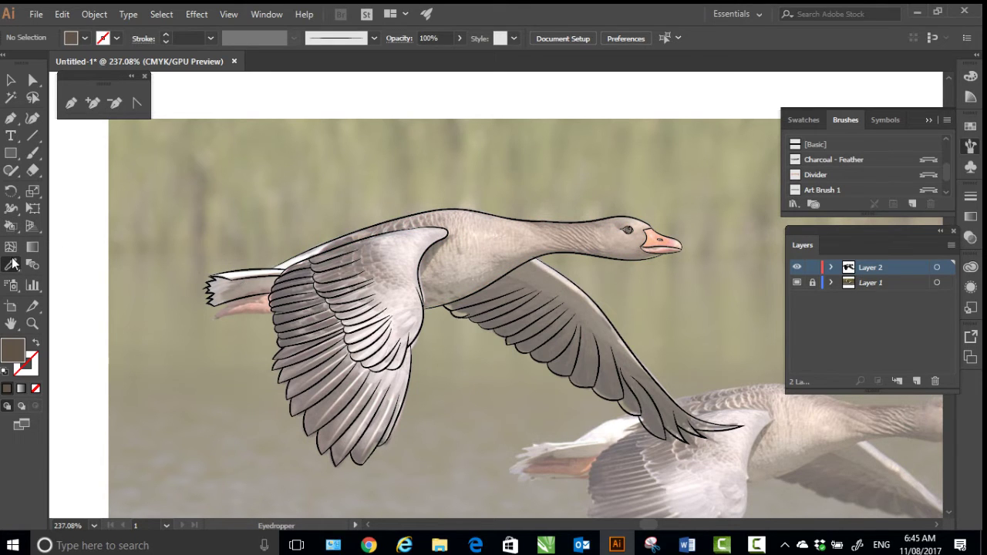
click(11, 225)
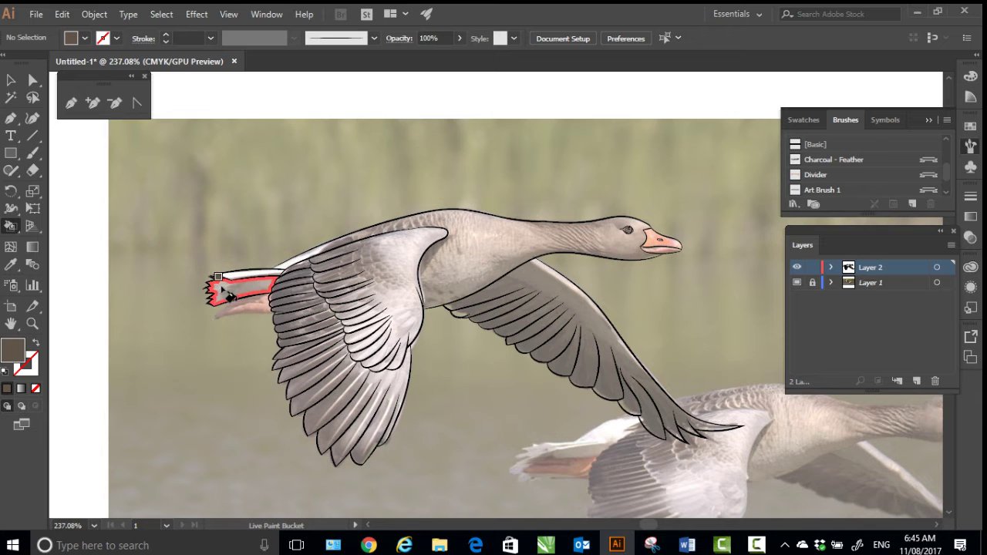
click(224, 286)
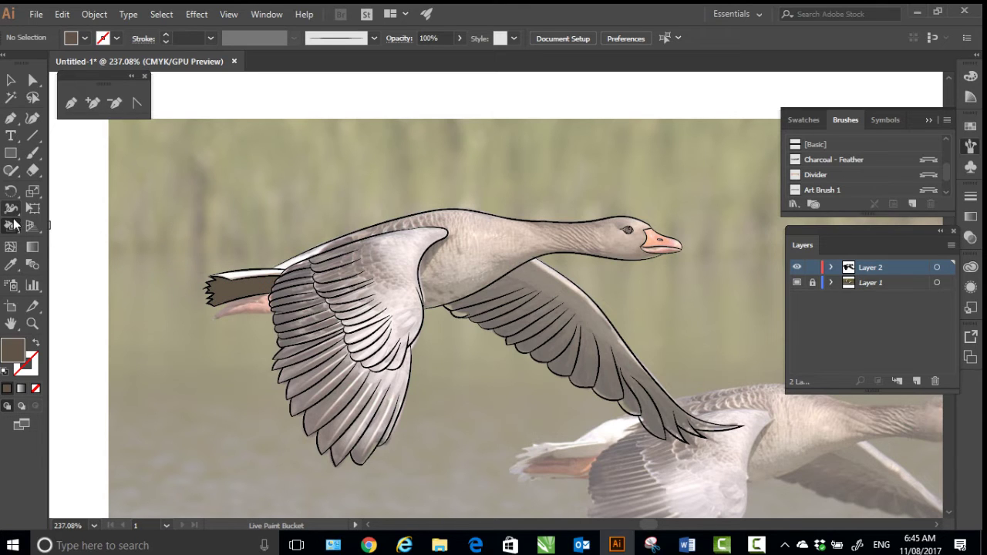
- Sample the white of the tail's upper band and fill that band with it using Live Paint
click(11, 264)
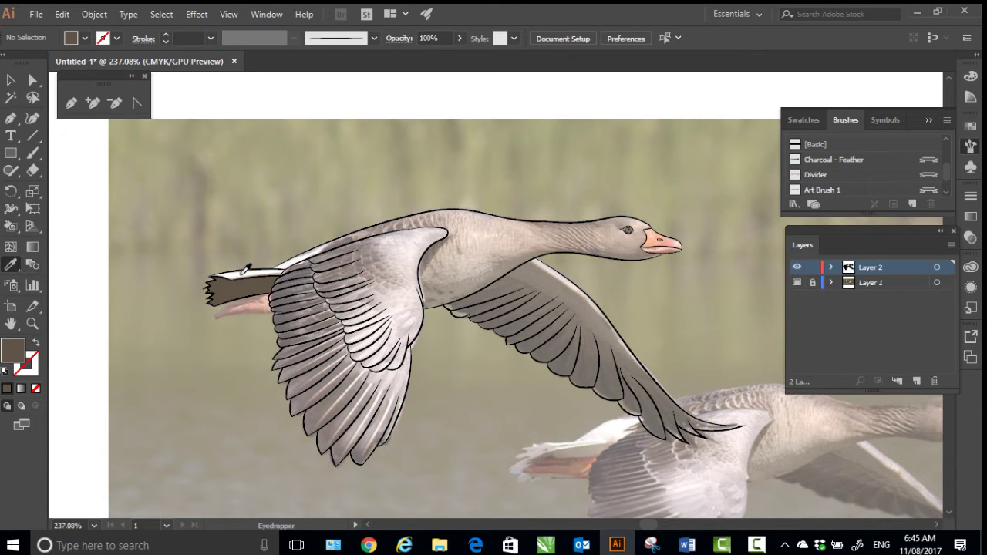
click(249, 268)
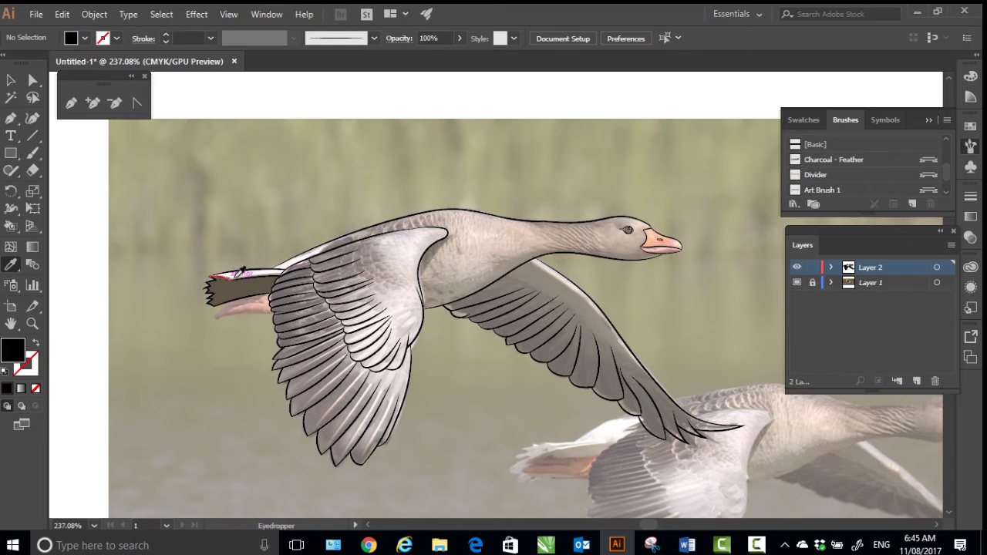
click(242, 272)
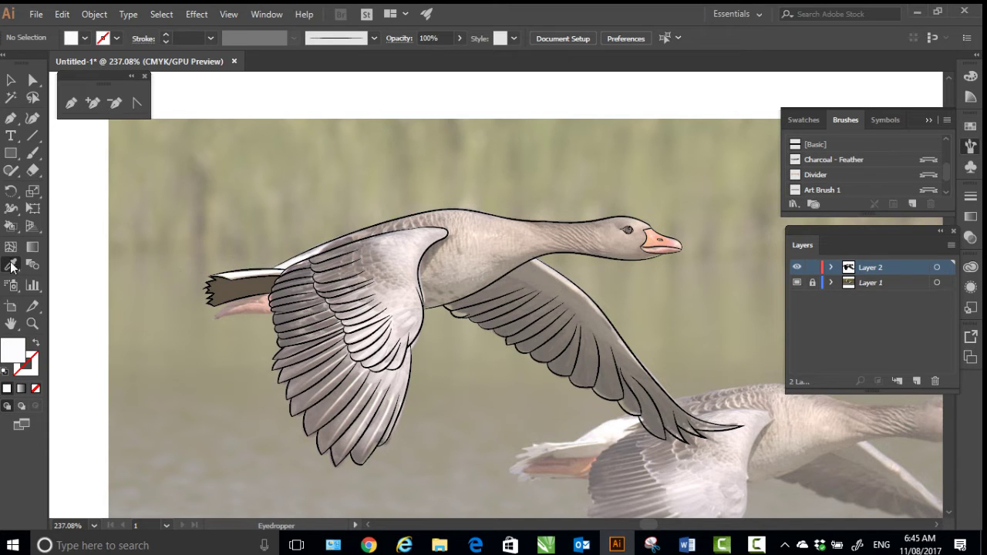
click(11, 225)
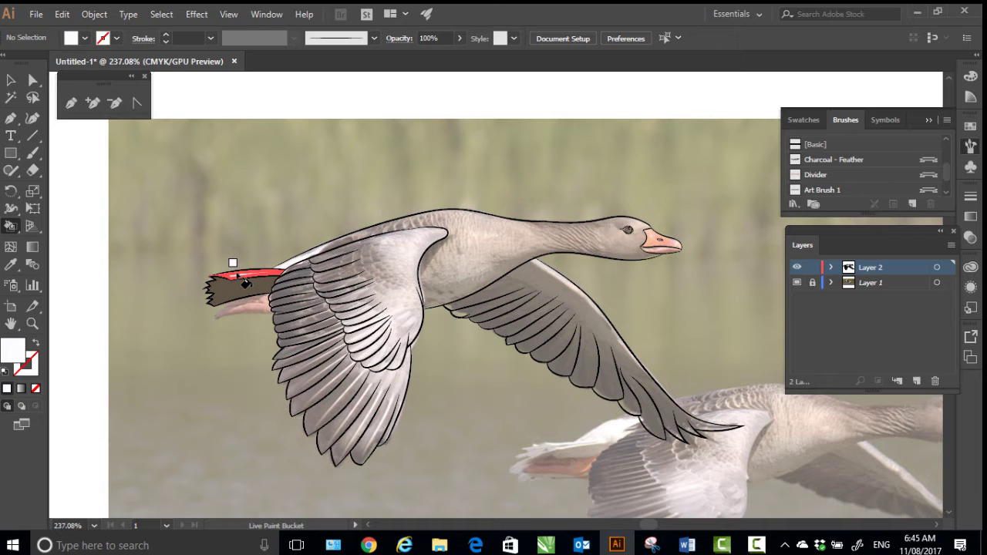
- Sample a near-black at the near wing's edge and fill two of the uppermost flight feathers beside the tail
click(15, 263)
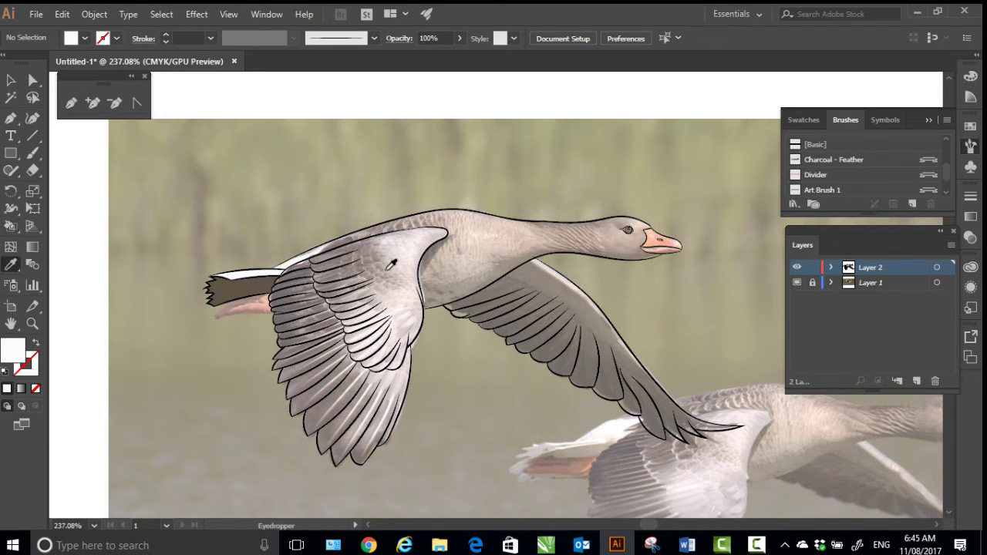
click(265, 314)
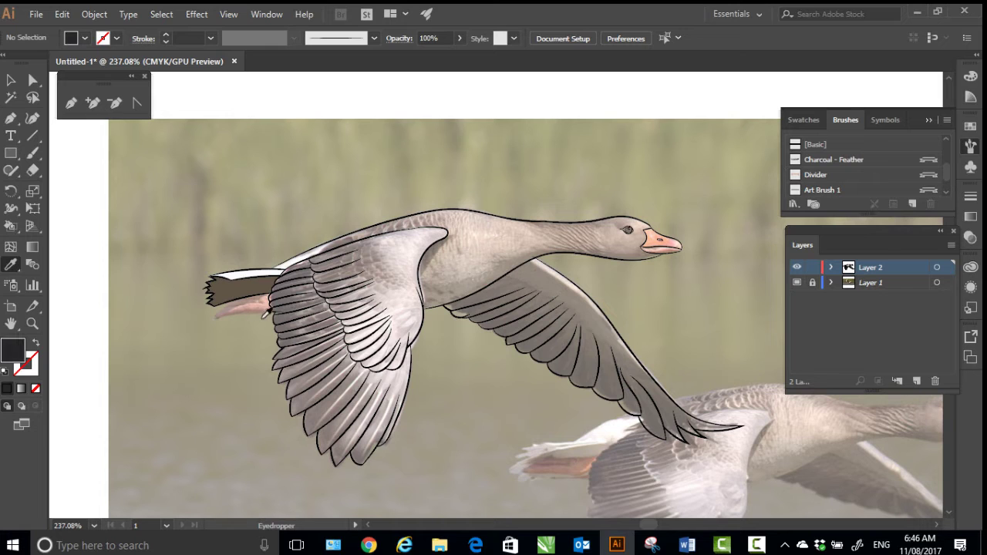
click(11, 225)
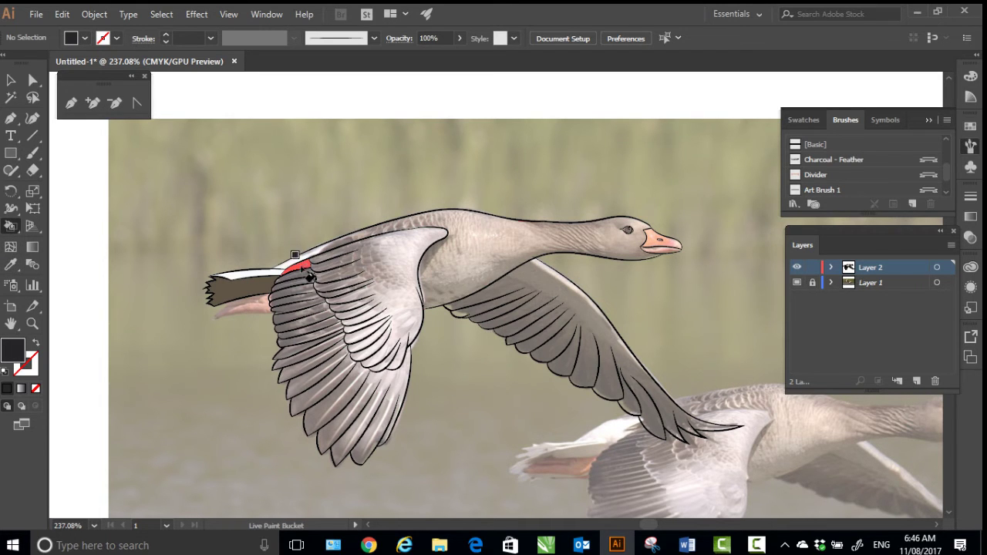
click(300, 279)
- Fill the near wing's remaining upper flight feathers with the same near-black, down to the first pointed feather
key(z)
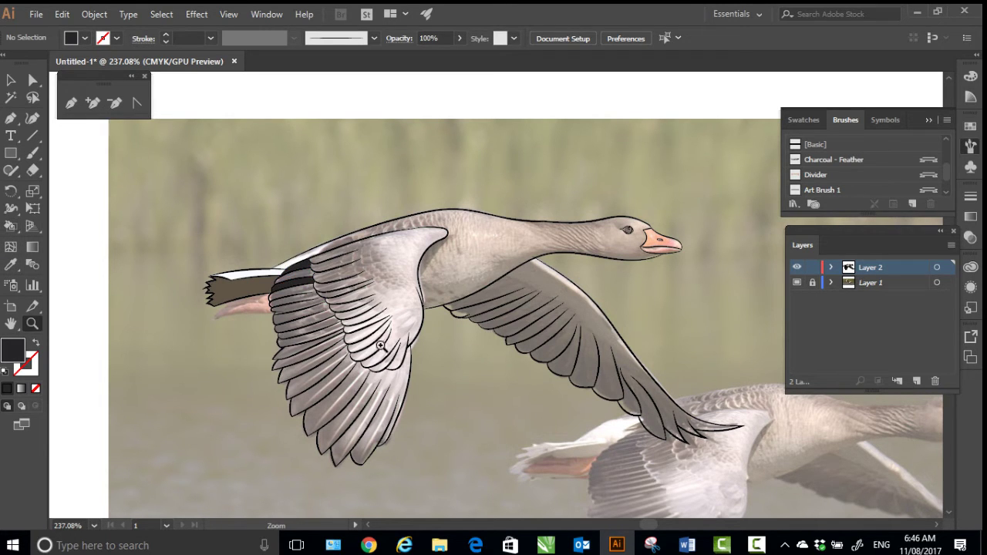
drag(292, 322, 364, 379)
click(12, 226)
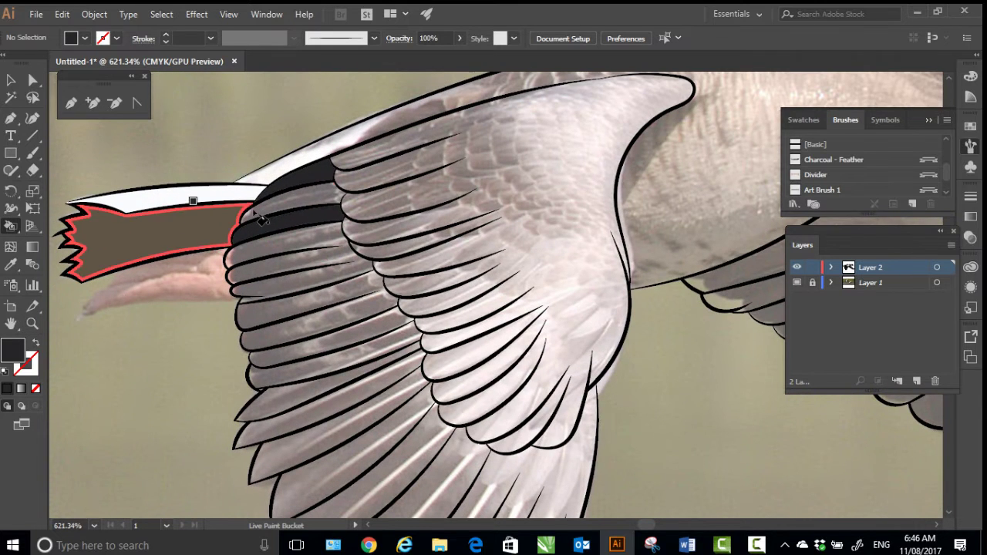
click(301, 201)
click(299, 242)
click(293, 263)
click(291, 285)
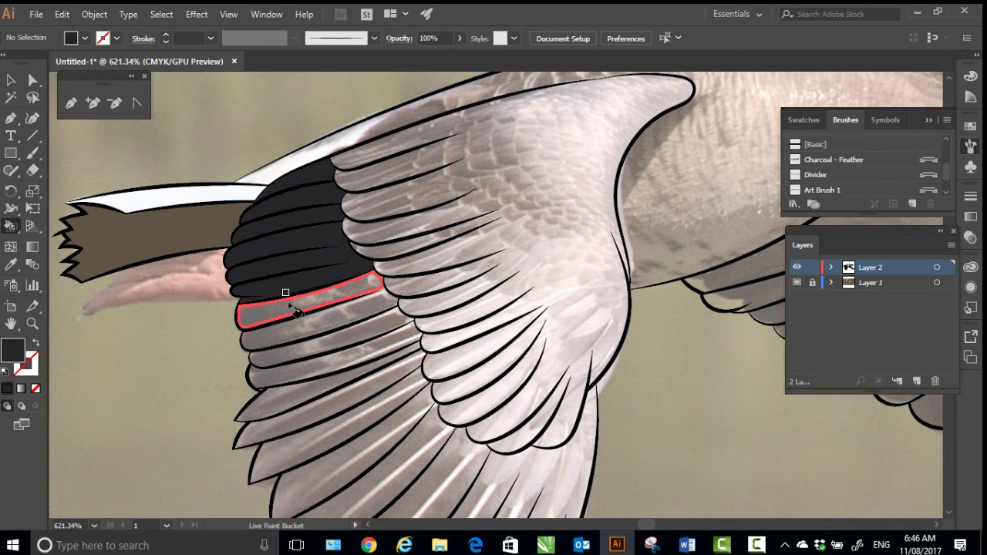
click(294, 307)
click(308, 325)
click(339, 347)
click(332, 384)
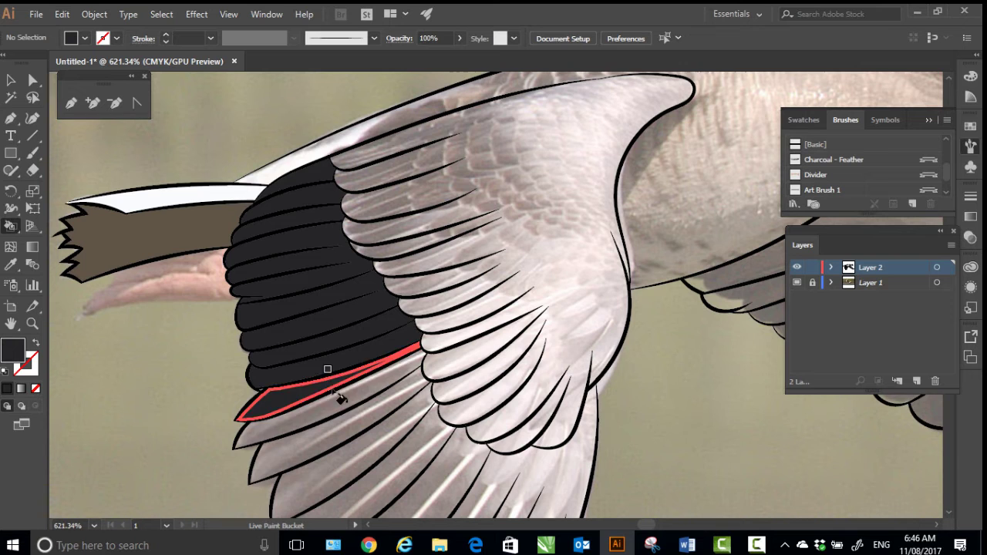
- Fill the near wing's lower flight feathers with the same near-black, all the way to the wing tip
click(339, 396)
drag(367, 400, 338, 262)
click(324, 295)
click(313, 314)
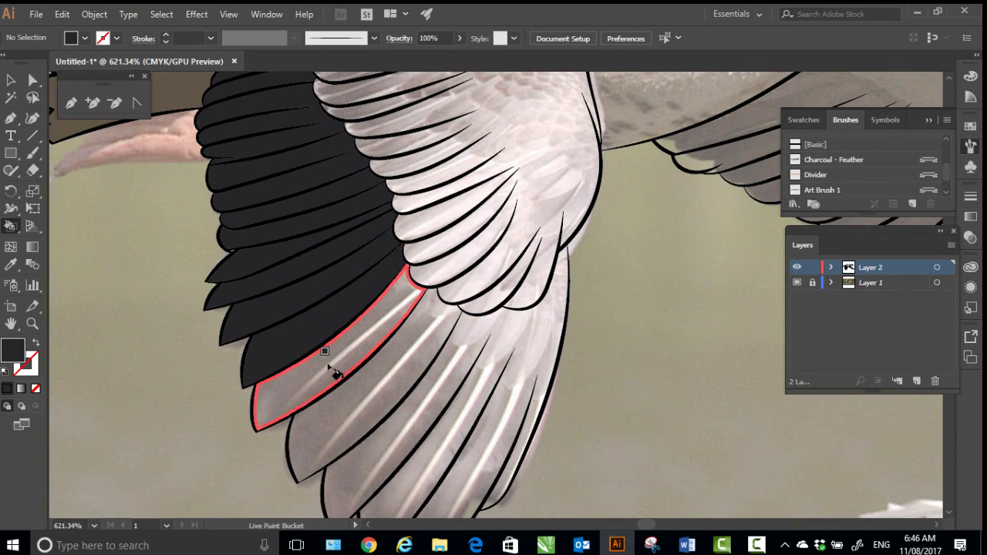
click(364, 410)
click(420, 425)
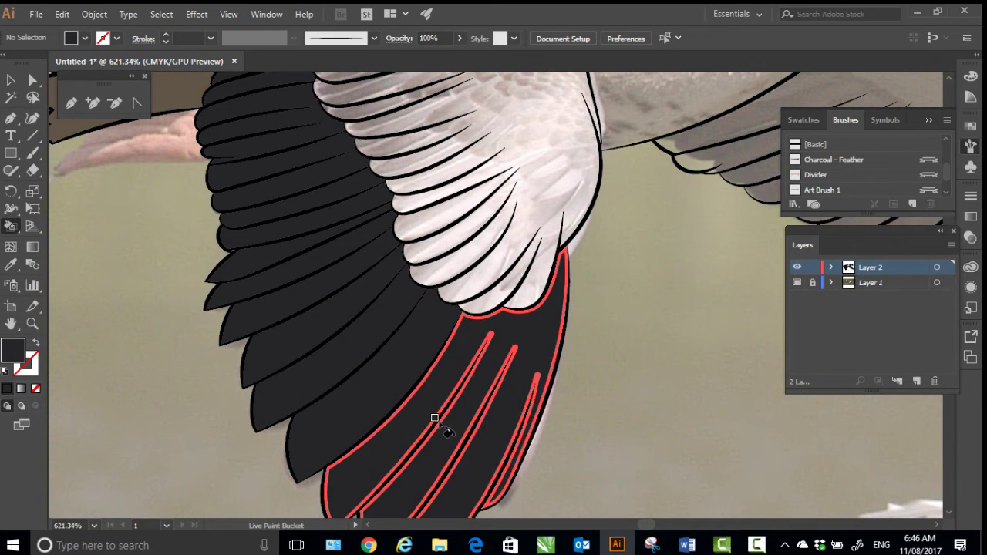
- Fill the near wing's covert feathers and shoulder with a dark maroon sampled from the wing in the photo
key(z)
drag(296, 346, 184, 354)
drag(193, 297, 143, 310)
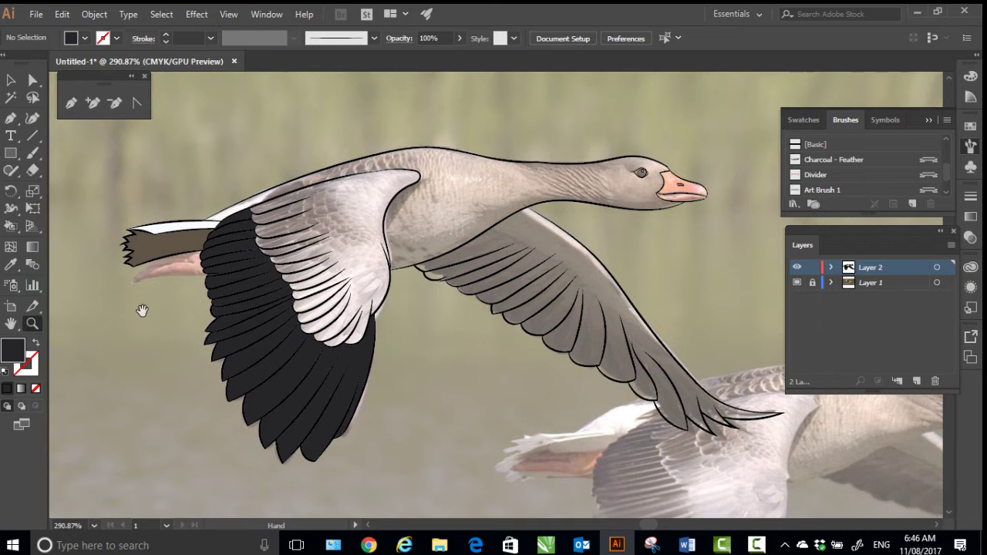
click(11, 265)
click(307, 216)
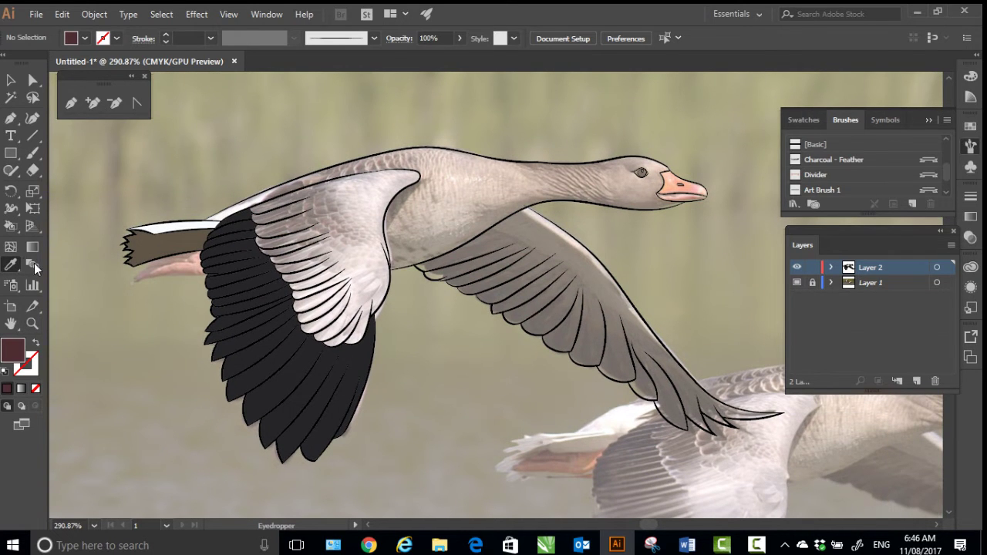
key(k)
click(347, 228)
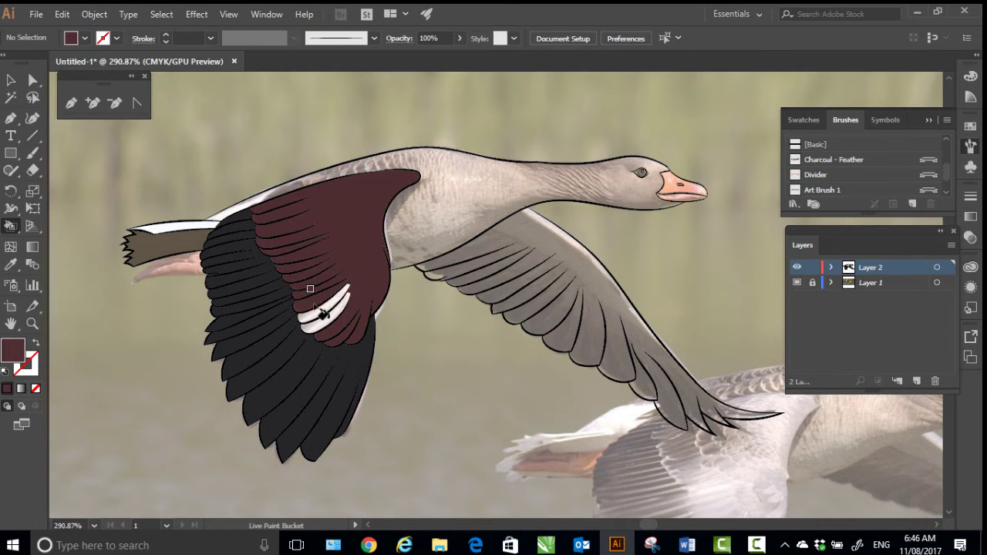
click(332, 293)
click(323, 303)
click(312, 308)
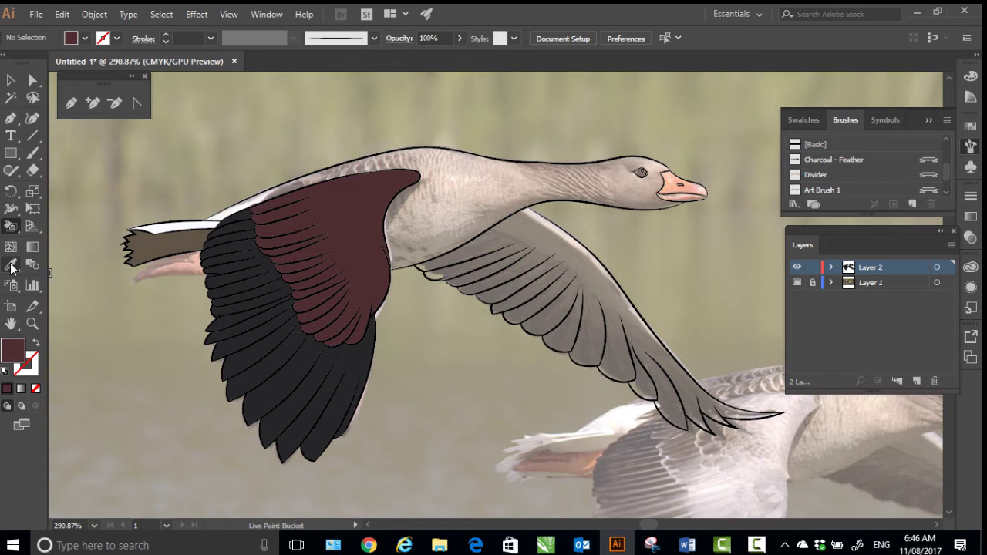
- Sample the flight feathers' near-black, lighten it to 464649, and fill the near wing's covert feathers and shoulder with it
key(i)
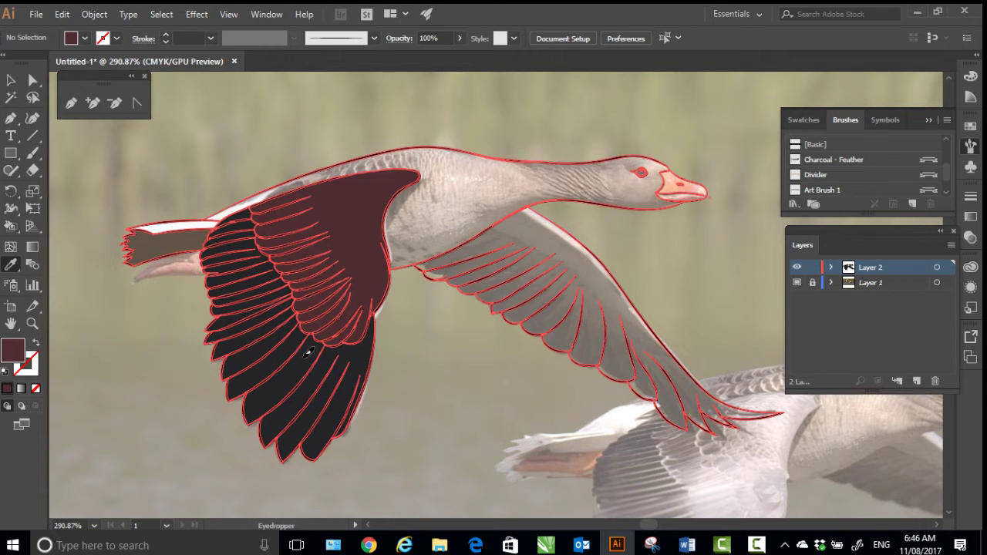
click(309, 346)
double_click(13, 351)
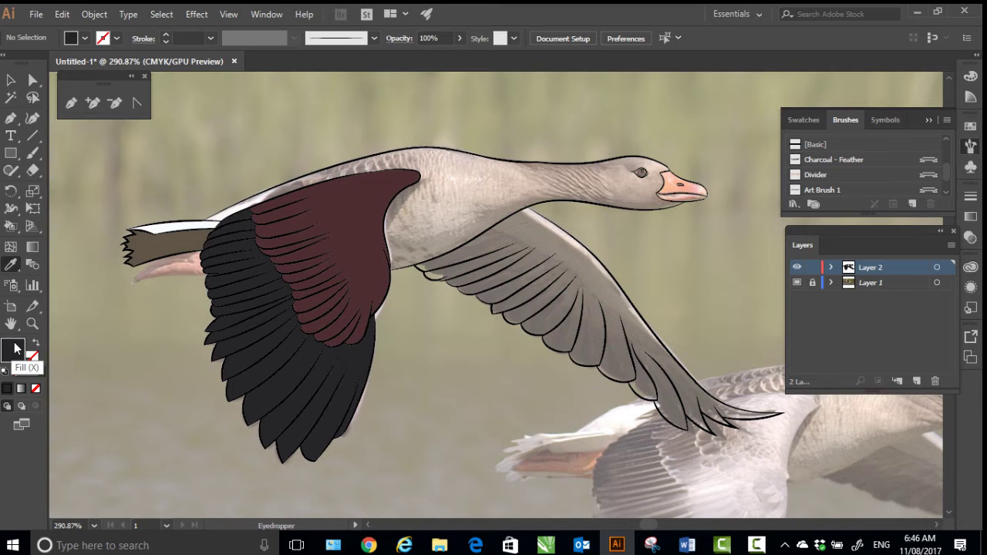
click(280, 322)
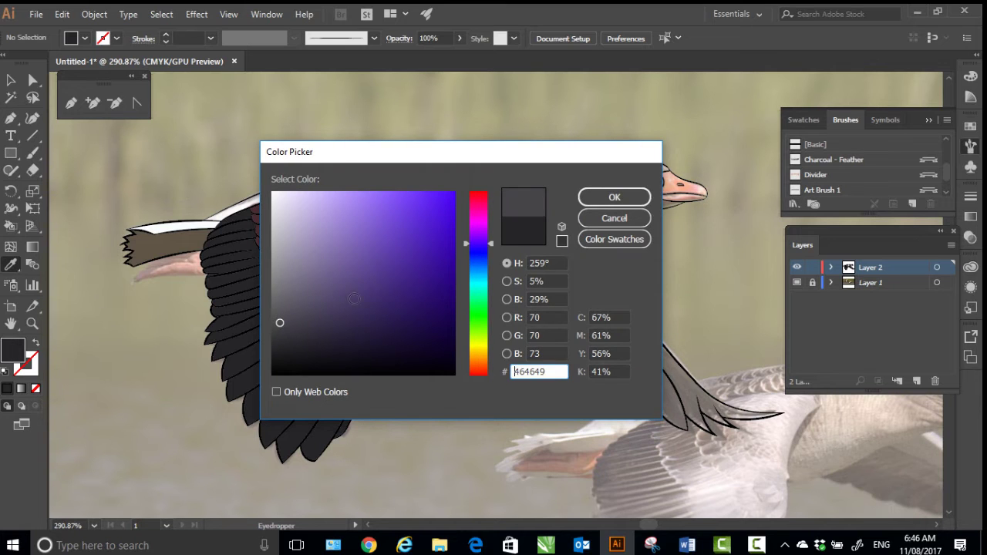
click(615, 198)
click(11, 227)
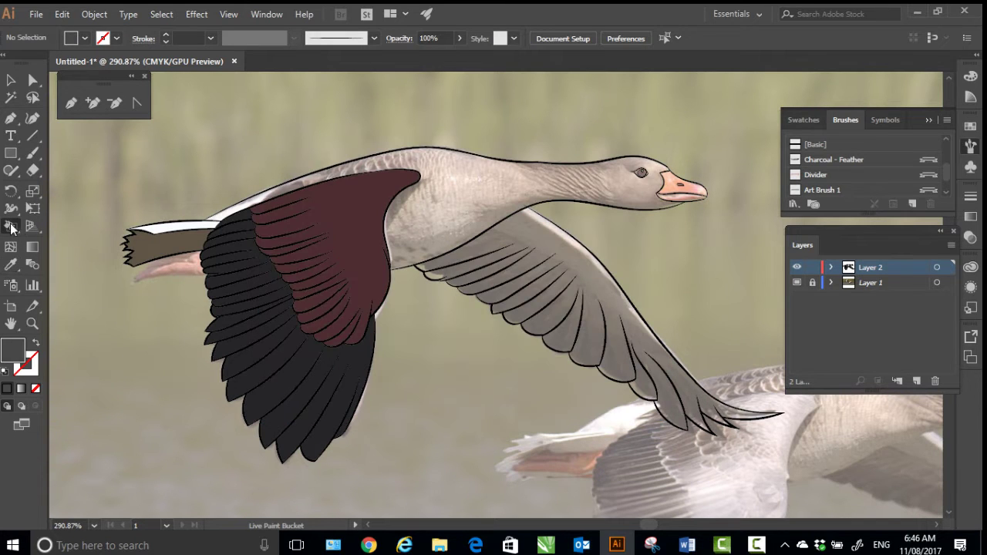
click(341, 197)
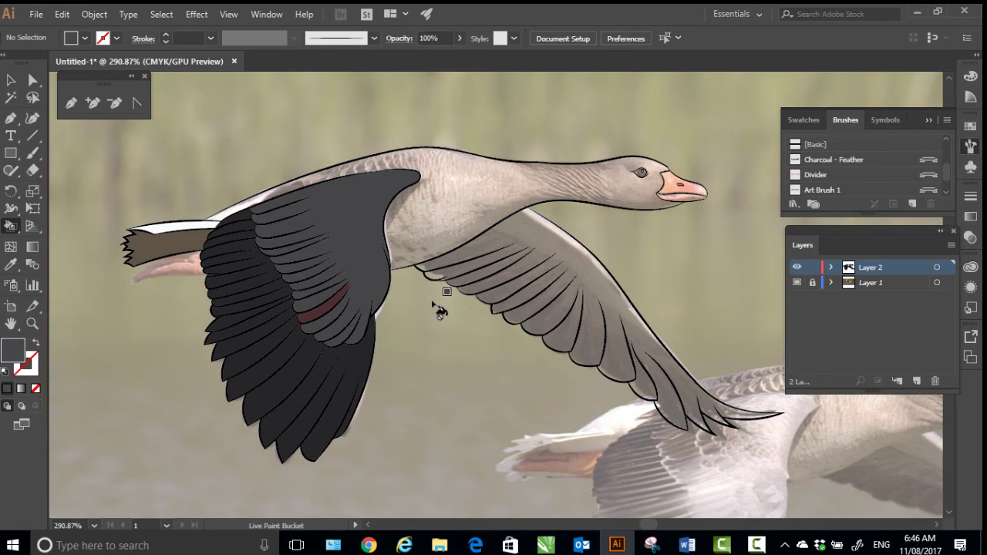
click(329, 288)
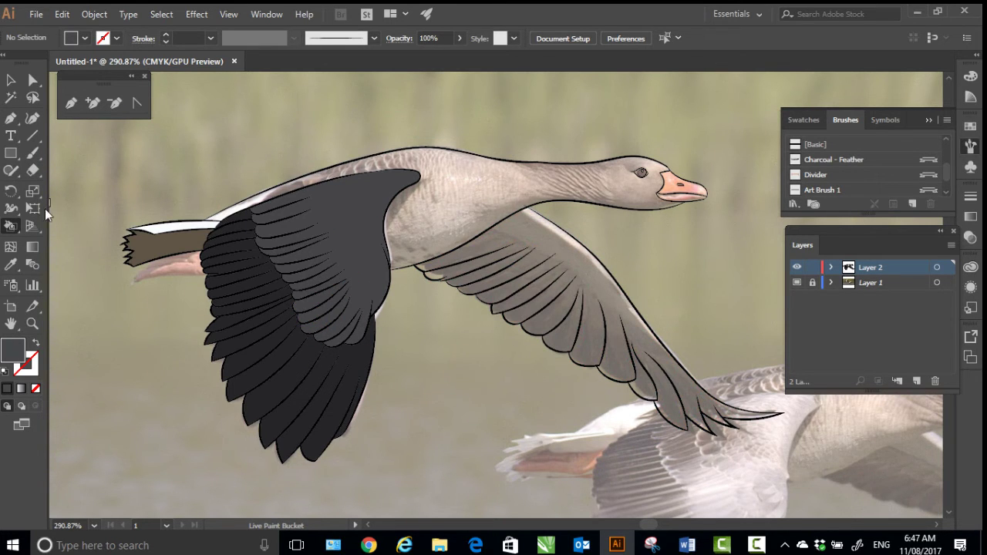
- Try filling the body, neck and head with a light tan sampled from the body, and undo the fill
click(11, 264)
click(481, 193)
key(k)
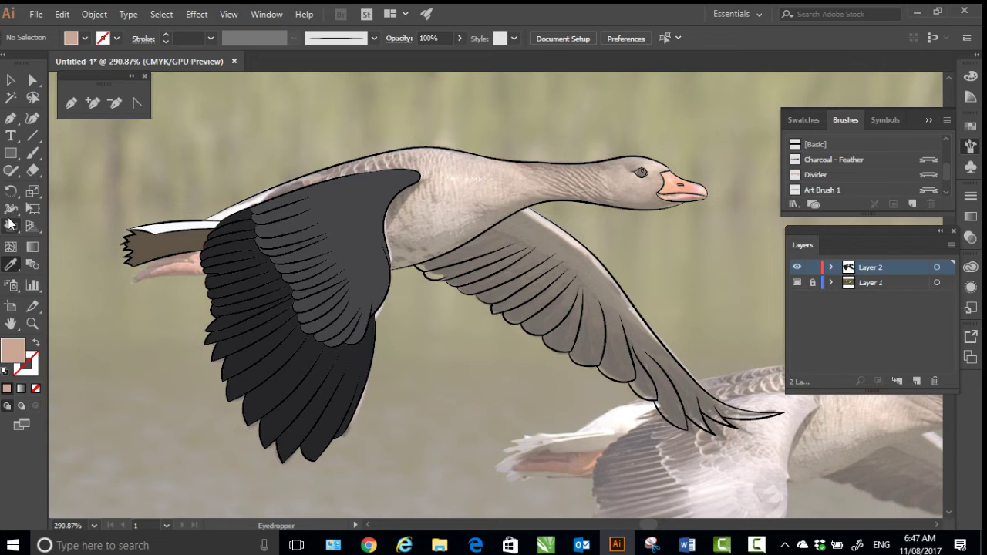
click(429, 212)
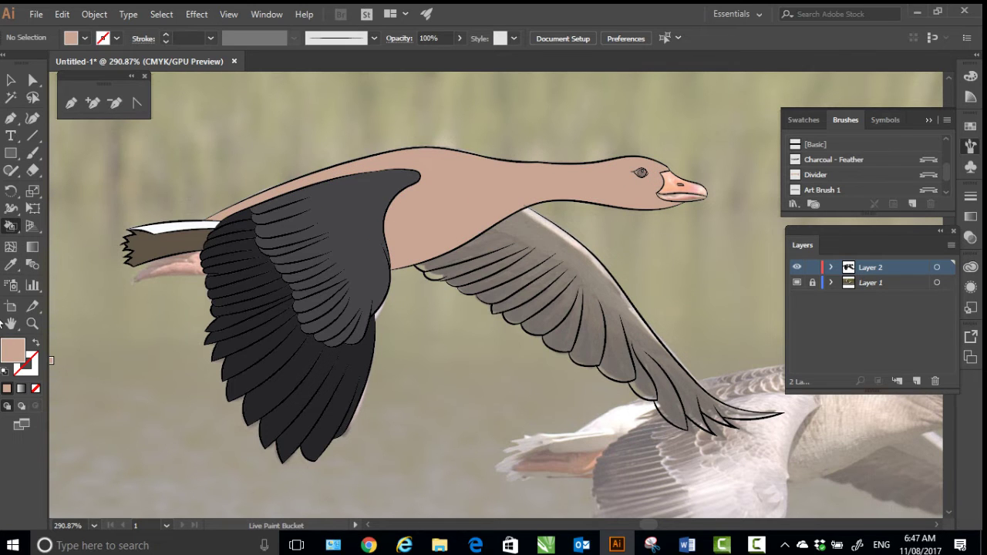
key(ctrl+z)
- Sample a dark brown from the goose's back and fill the body, neck and head with it
click(11, 263)
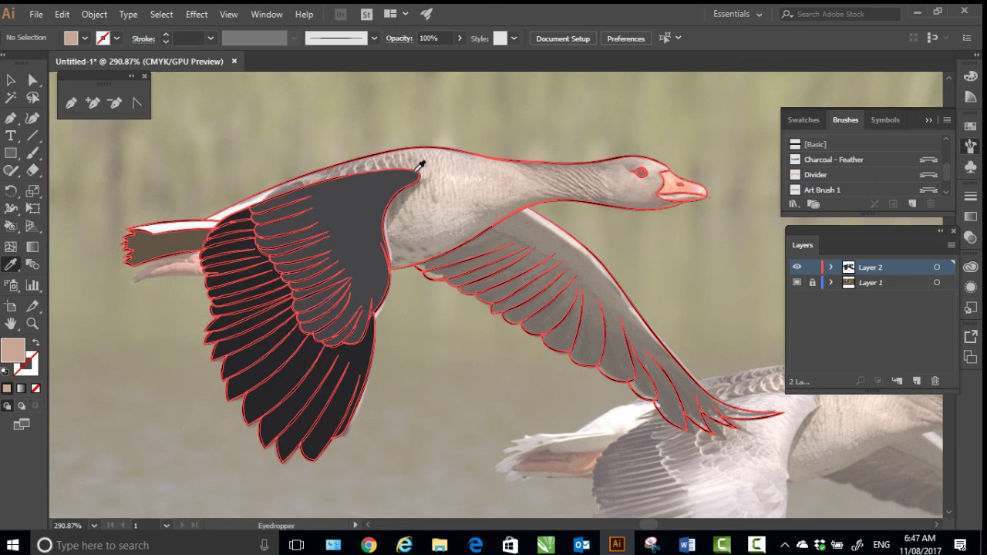
click(307, 178)
click(10, 225)
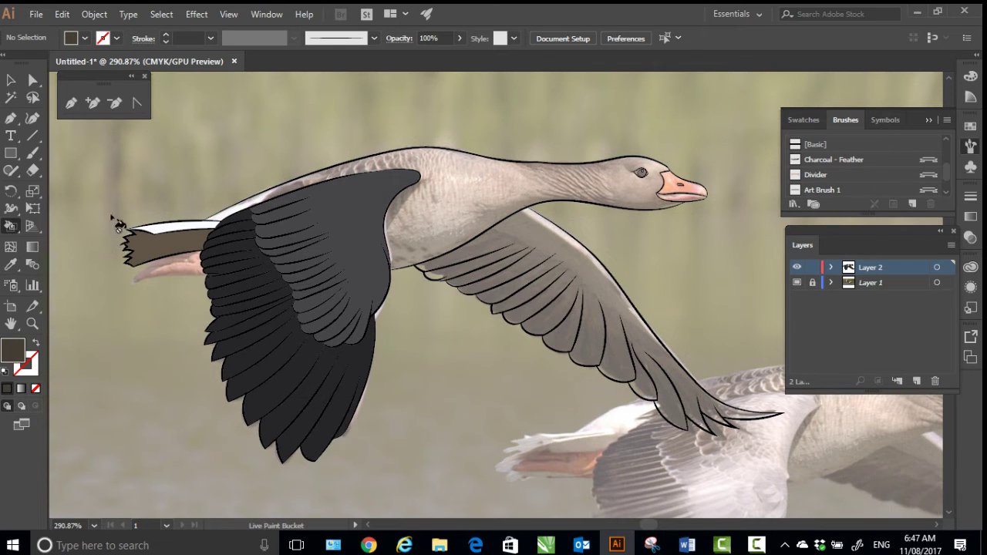
click(397, 230)
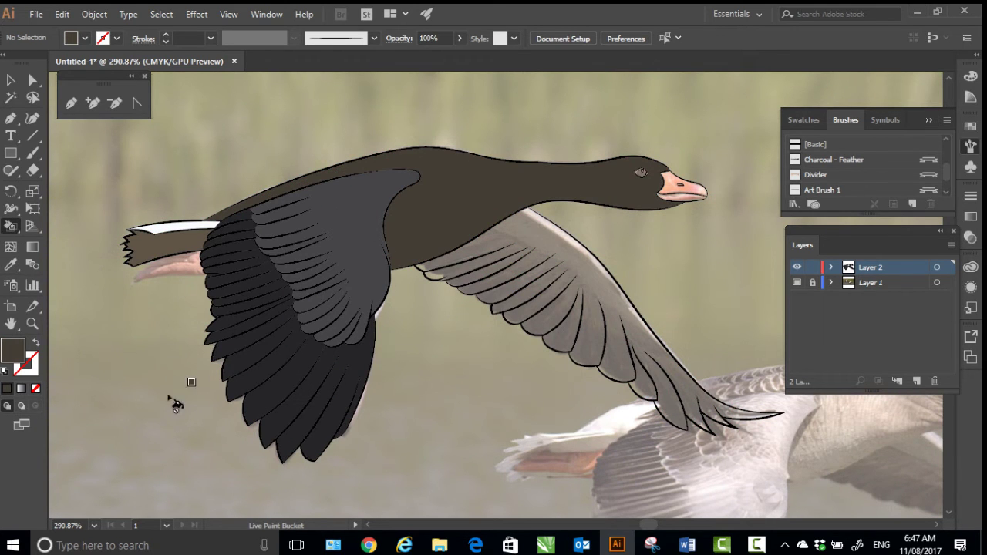
- Sample a grey-brown from the far wing in the photo and fill all the far wing's feathers with it
click(11, 264)
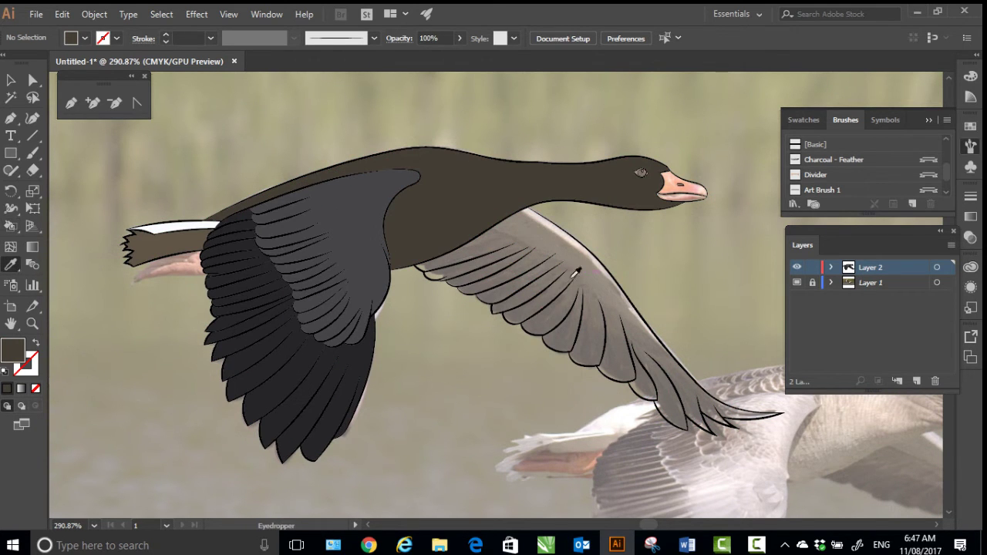
click(10, 225)
click(586, 289)
click(569, 316)
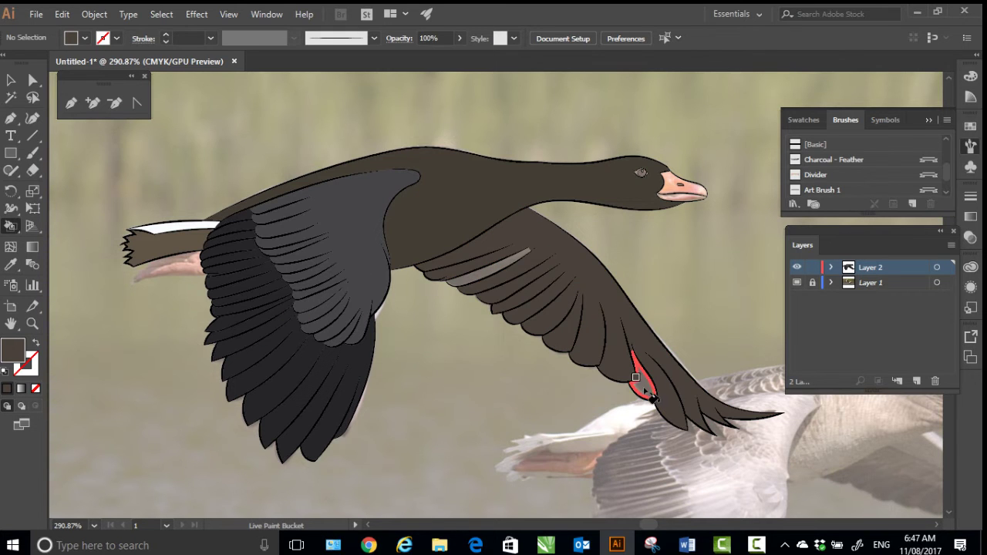
click(645, 390)
click(494, 272)
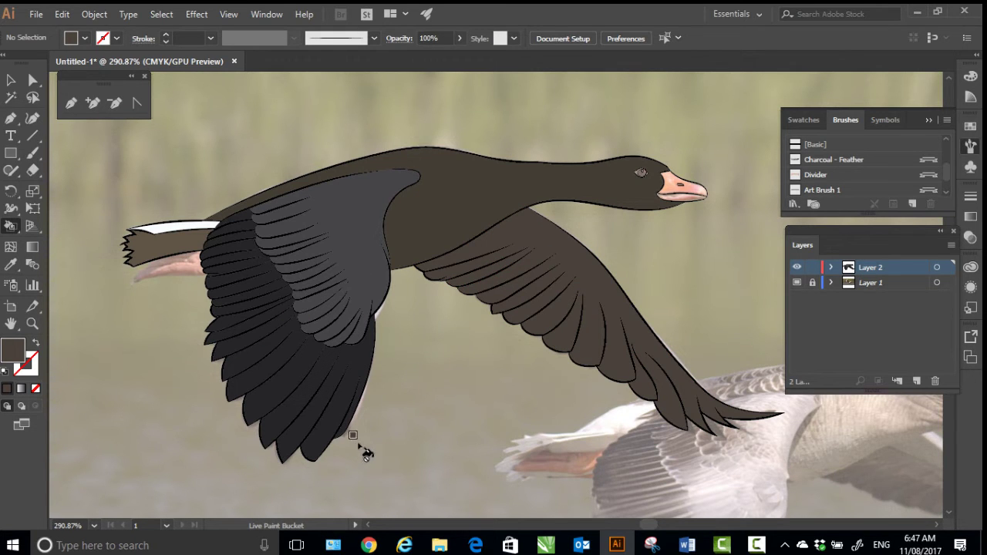
- Sample an orange from the beak in the photo and fill the upper and lower beak with it
key(z)
drag(595, 230, 346, 368)
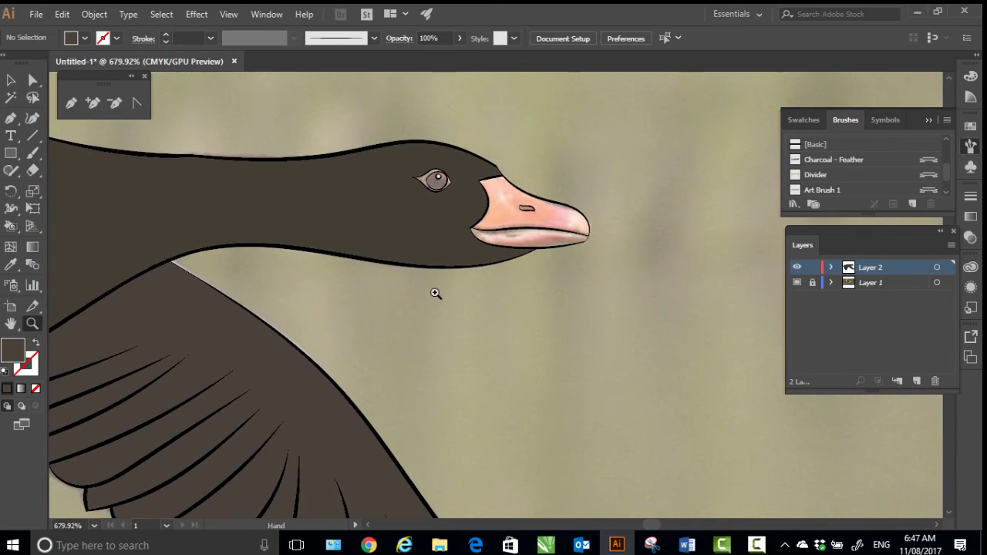
drag(436, 293, 447, 408)
key(i)
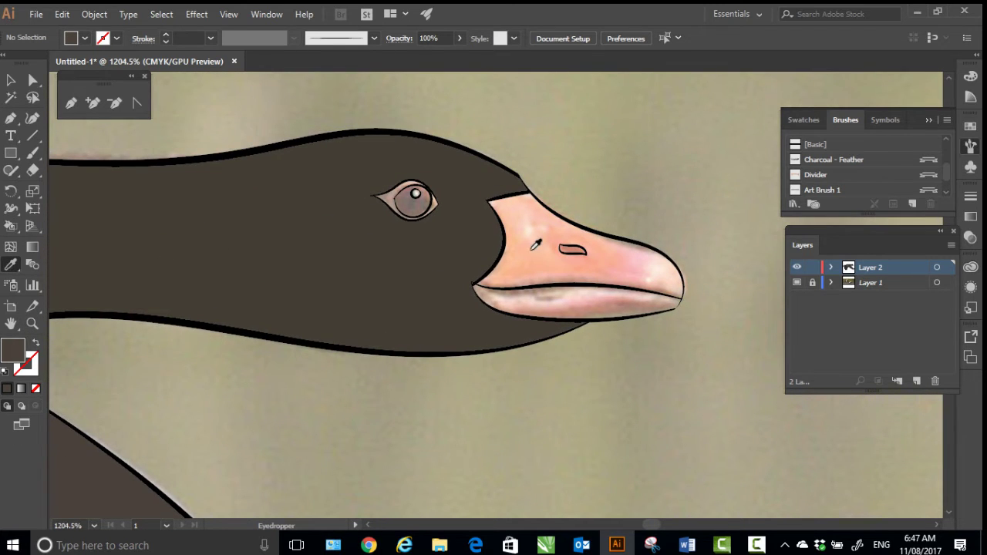
click(569, 248)
click(11, 226)
click(539, 262)
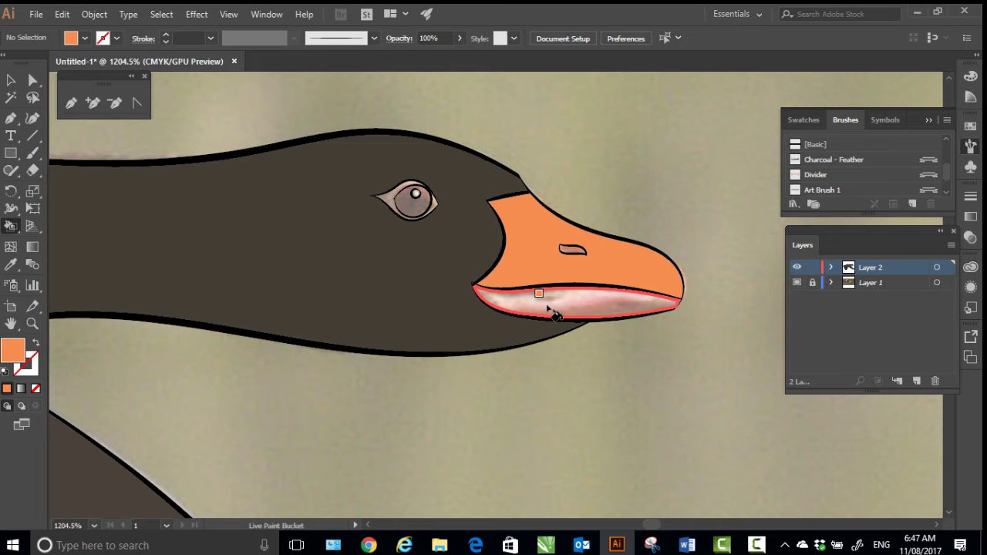
click(548, 305)
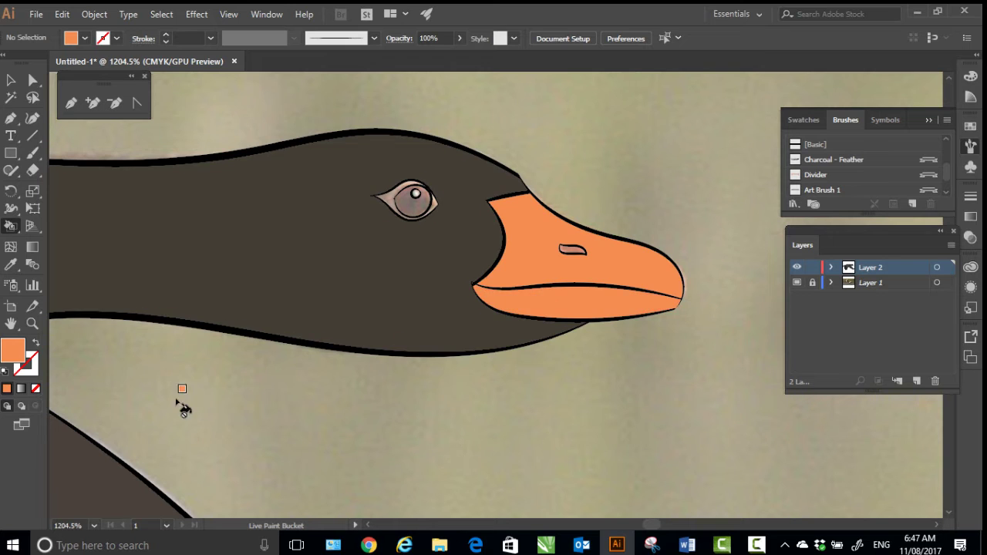
- Sample the reddish brown around the eye in the photo and fill the area surrounding the eyeball with it
click(11, 266)
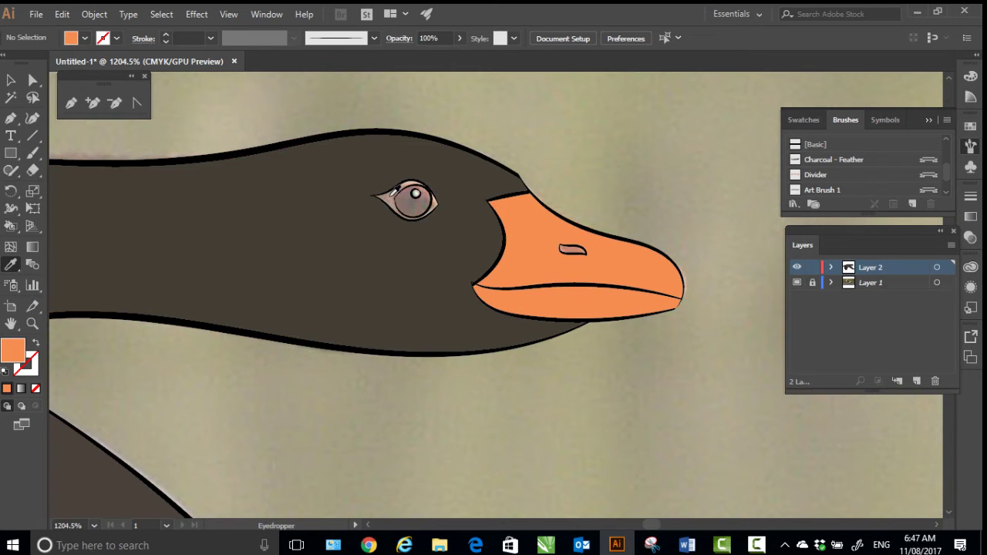
click(393, 193)
click(11, 226)
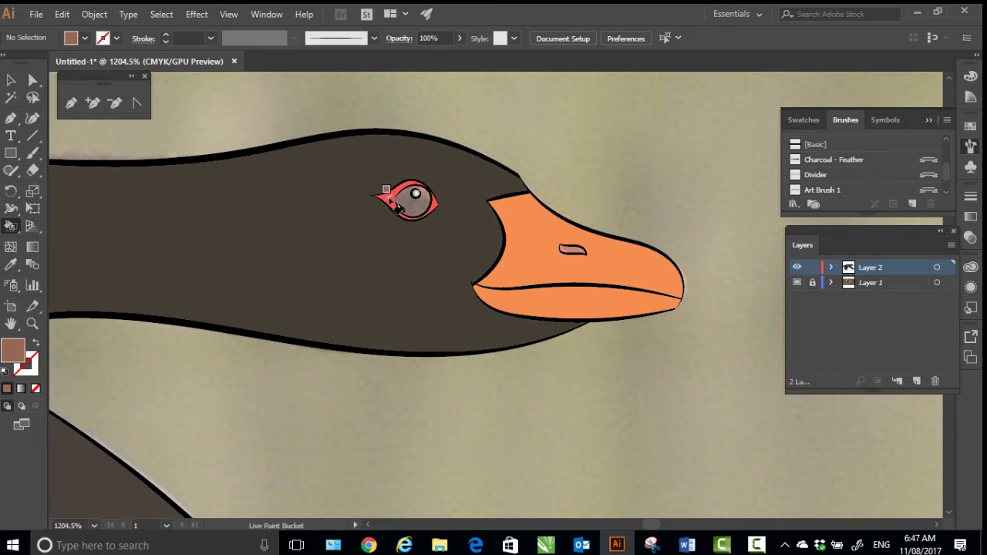
- Change the fill colour to black and fill the eyeball and the nostril with it, leaving the eye highlight unfilled
double_click(14, 351)
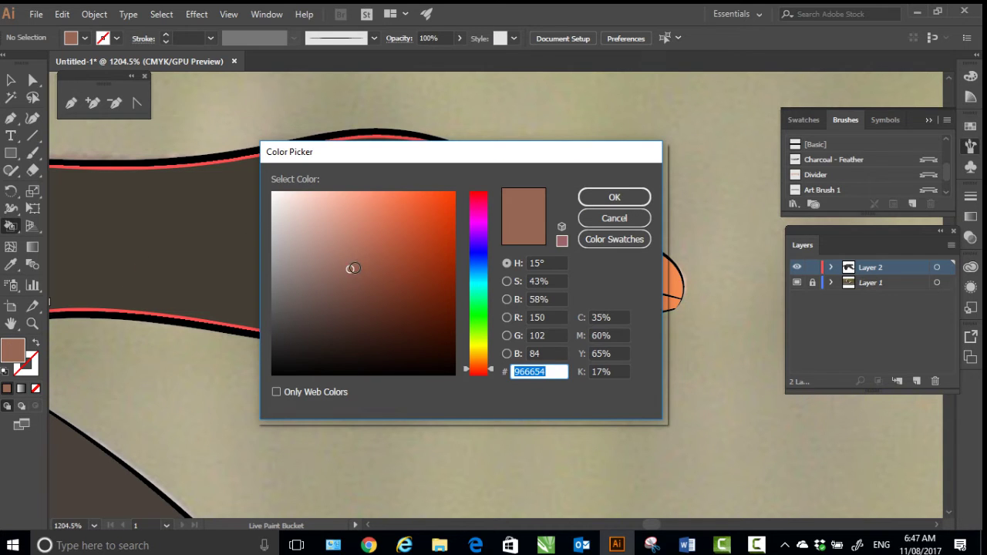
drag(354, 267, 453, 372)
click(602, 197)
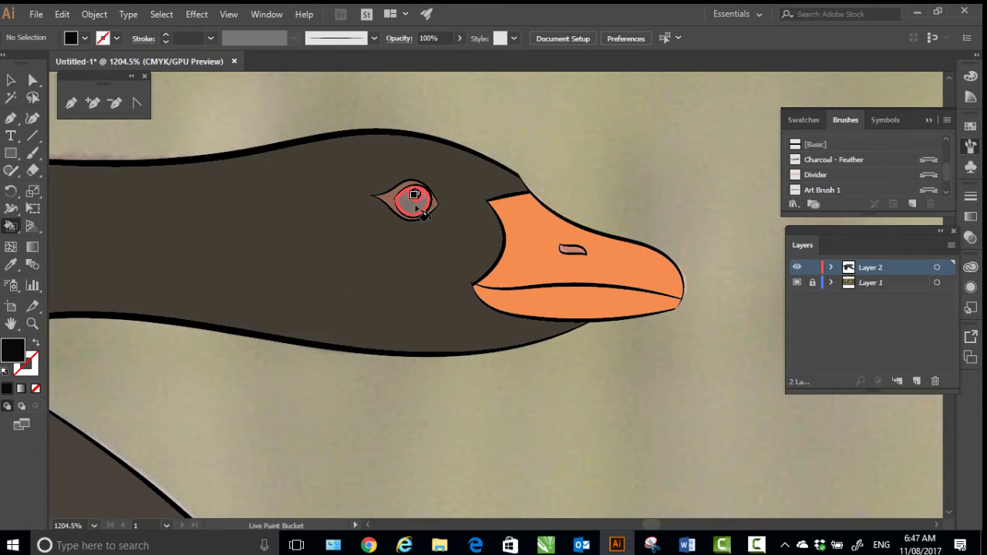
click(415, 202)
click(572, 249)
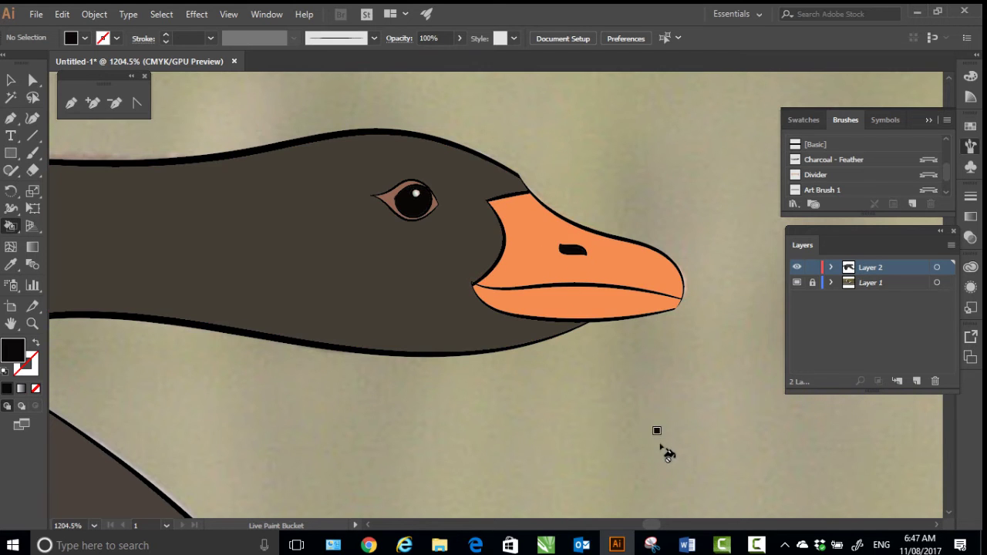
- Hide the photo layer, Layer 1, to leave only the coloured goose artwork
key(z)
drag(654, 404, 496, 289)
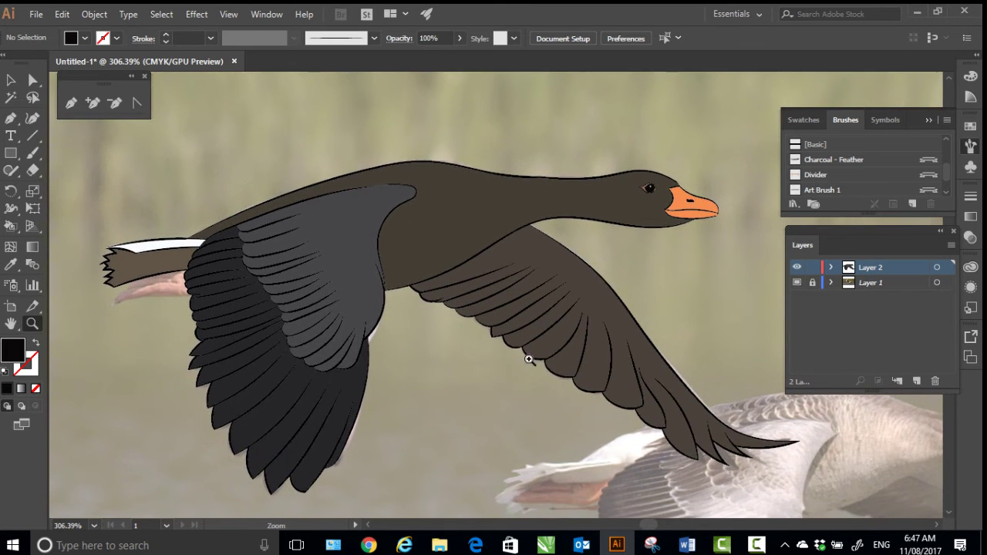
drag(529, 359, 470, 308)
click(797, 283)
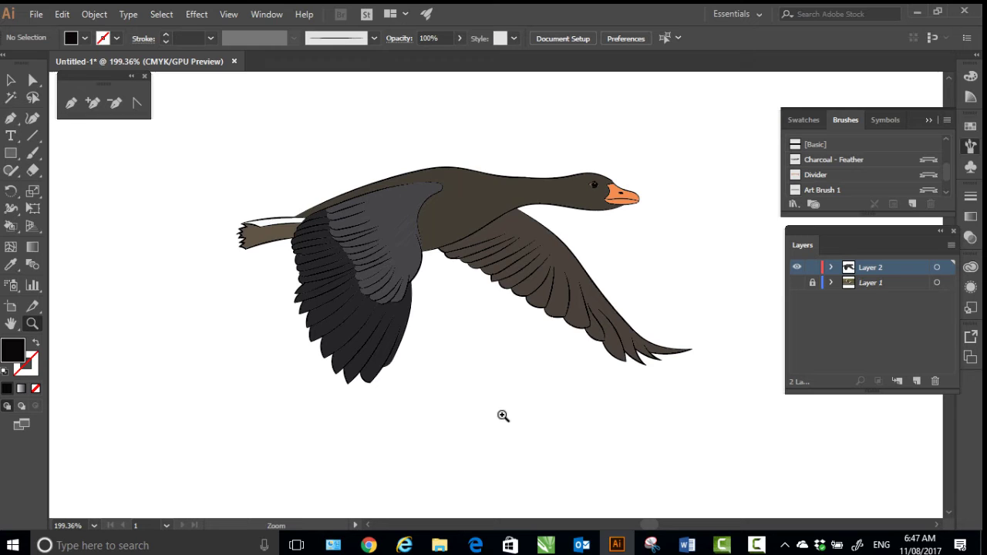
- Select the whole goose and expand its Live Paint group into ordinary paths
drag(405, 360, 452, 379)
key(v)
drag(133, 142, 738, 465)
click(89, 18)
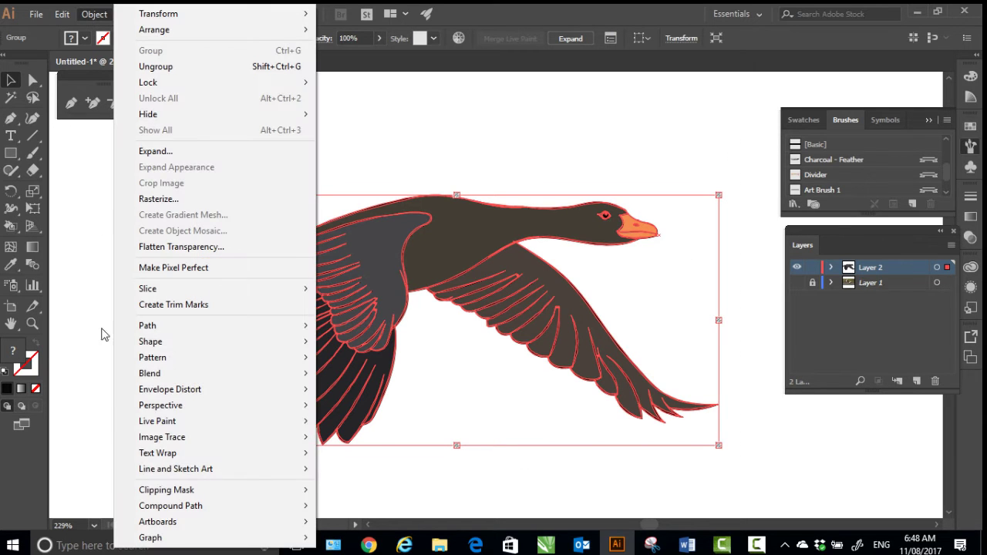
mouse_move(306, 423)
click(365, 496)
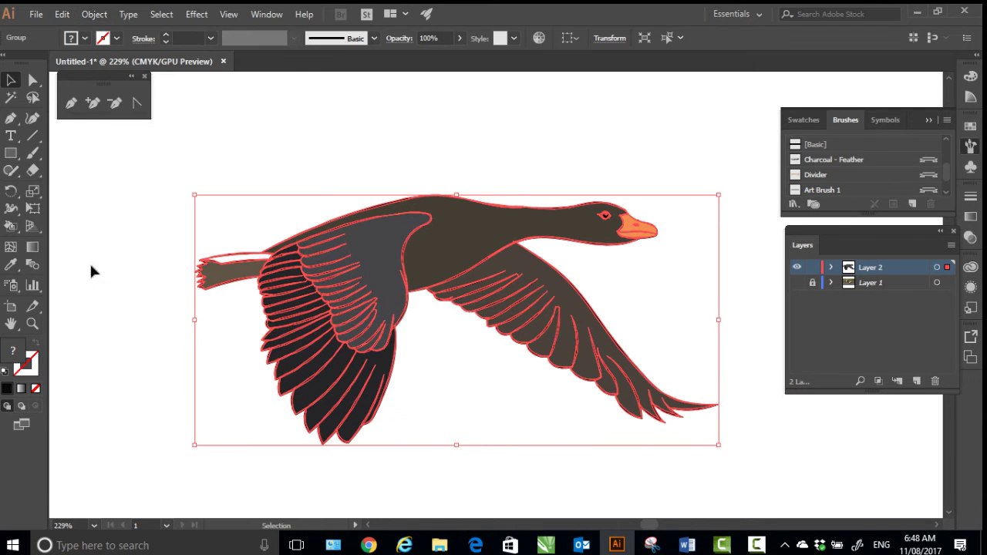
- Cut a narrow strip along the goose's back with the Knife tool, from the top of the head towards the tail
key(z)
click(140, 279)
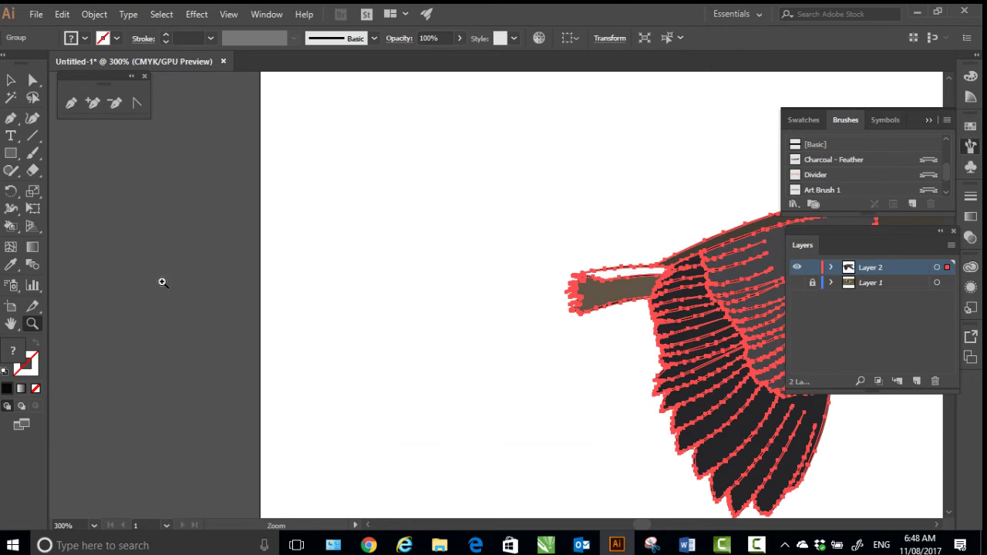
drag(395, 317, 144, 311)
key(v)
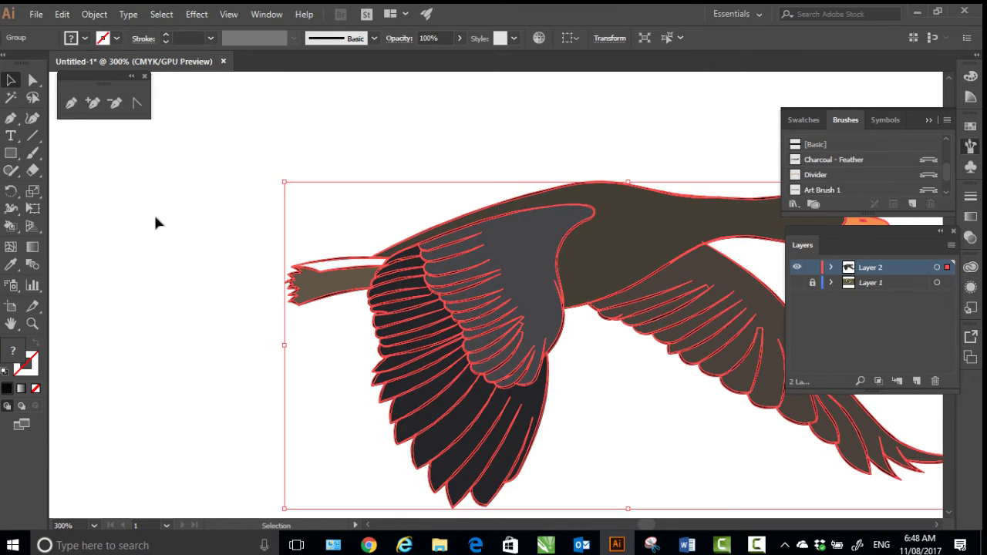
click(164, 296)
drag(564, 377, 399, 372)
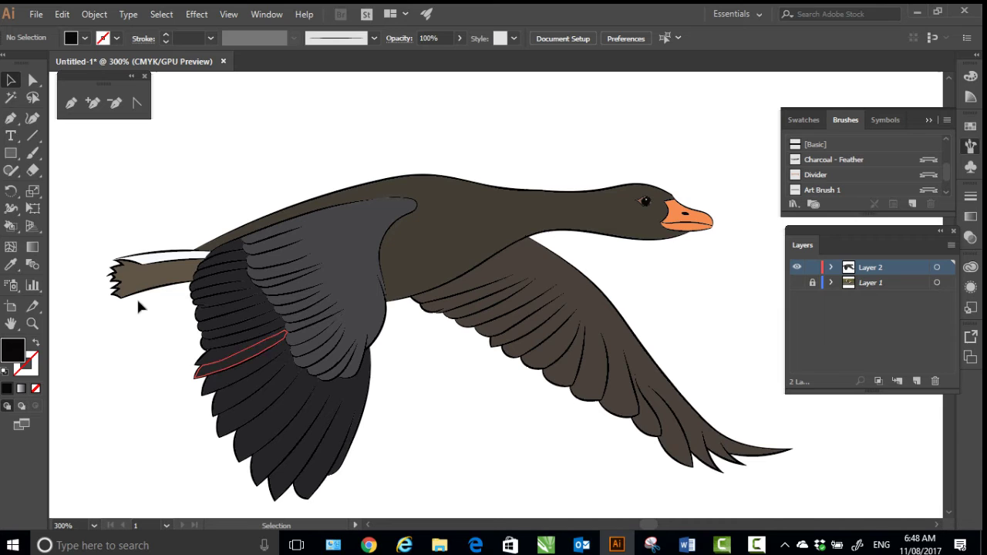
drag(34, 171, 73, 203)
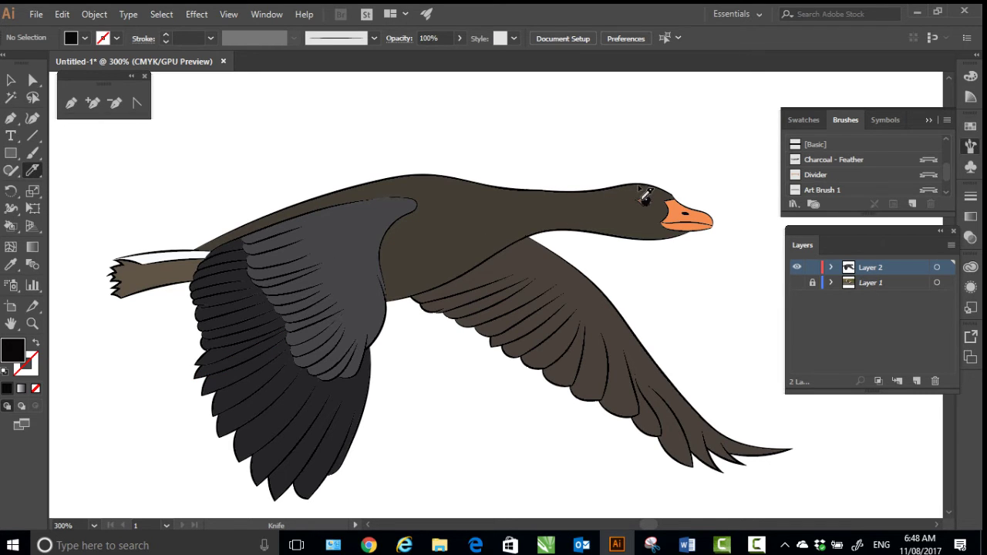
drag(535, 208, 366, 198)
mouse_move(310, 220)
mouse_down()
mouse_move(229, 238)
mouse_move(106, 223)
mouse_up()
click(33, 80)
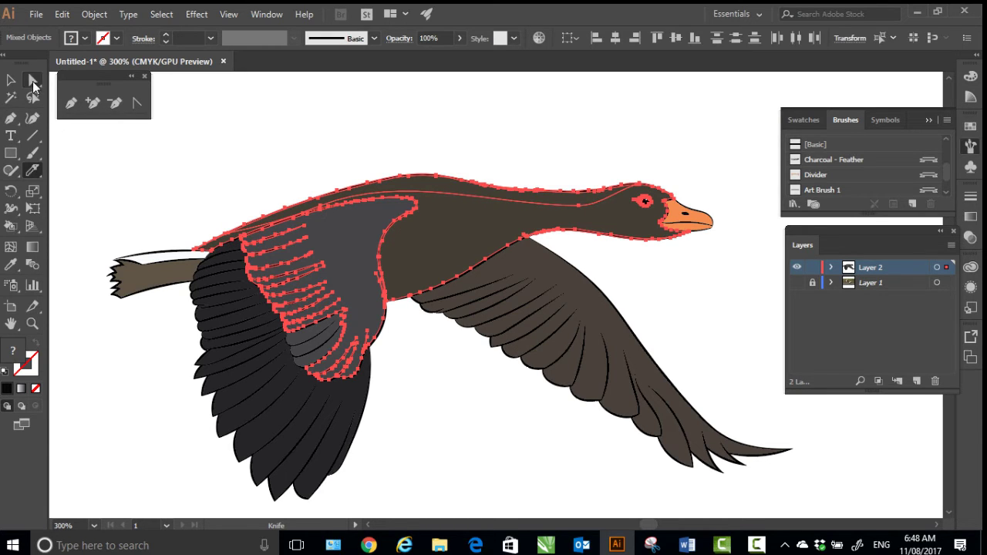
click(351, 158)
- Recolour the strip along the back with a near-black shade of the body brown
click(420, 185)
double_click(12, 349)
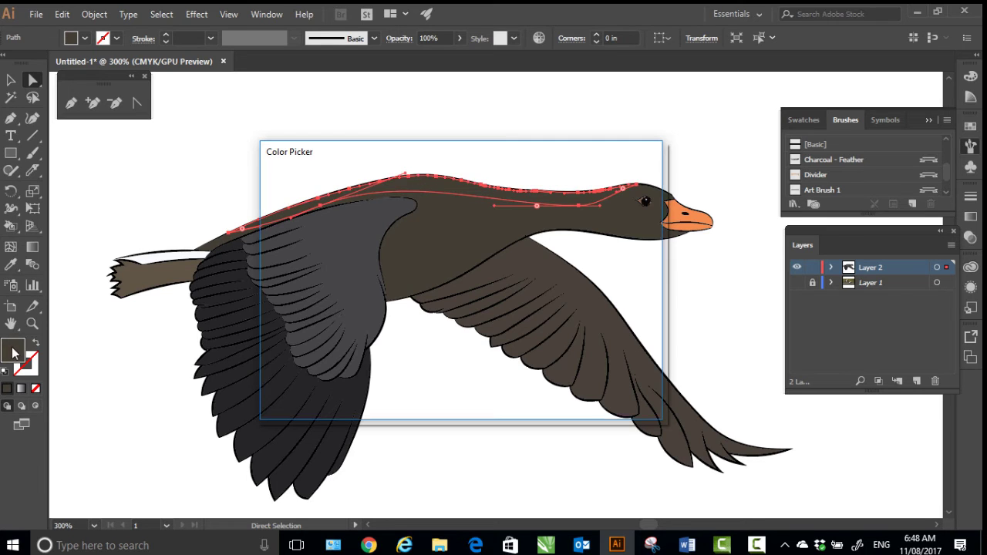
click(284, 346)
click(615, 197)
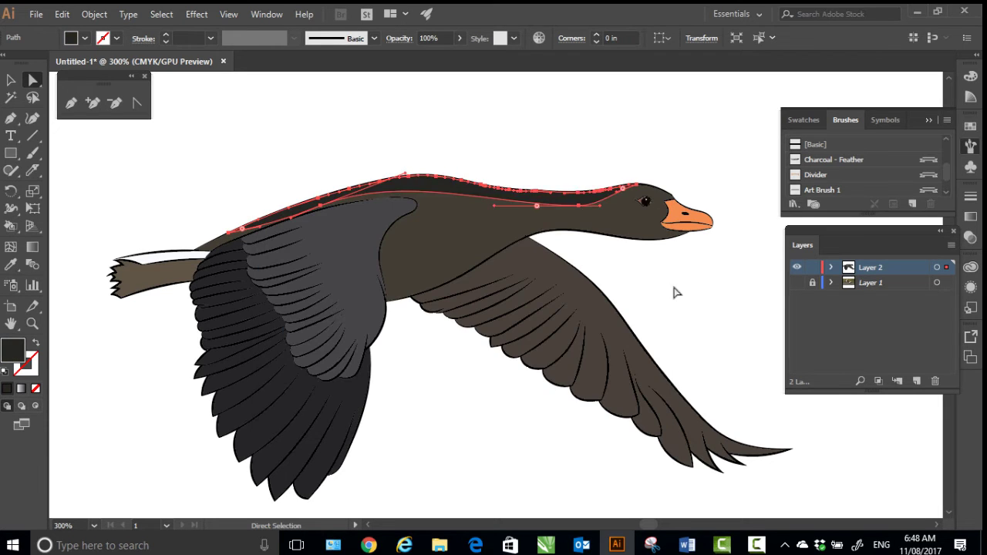
click(674, 292)
- Cut a shadow strip along the underside with the Knife tool, from the throat to the near wing
click(32, 171)
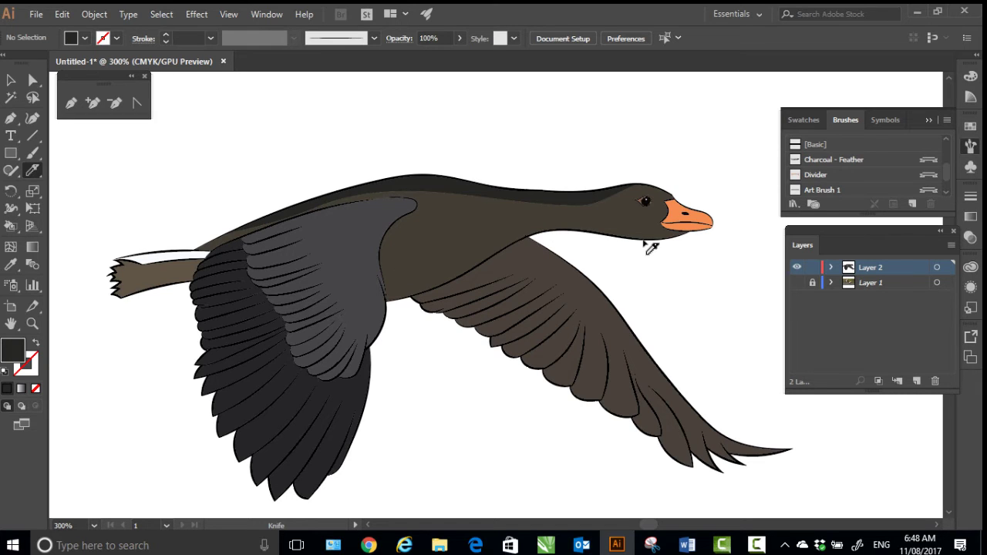
mouse_move(547, 231)
mouse_down()
mouse_move(397, 275)
mouse_move(313, 316)
mouse_up()
click(32, 79)
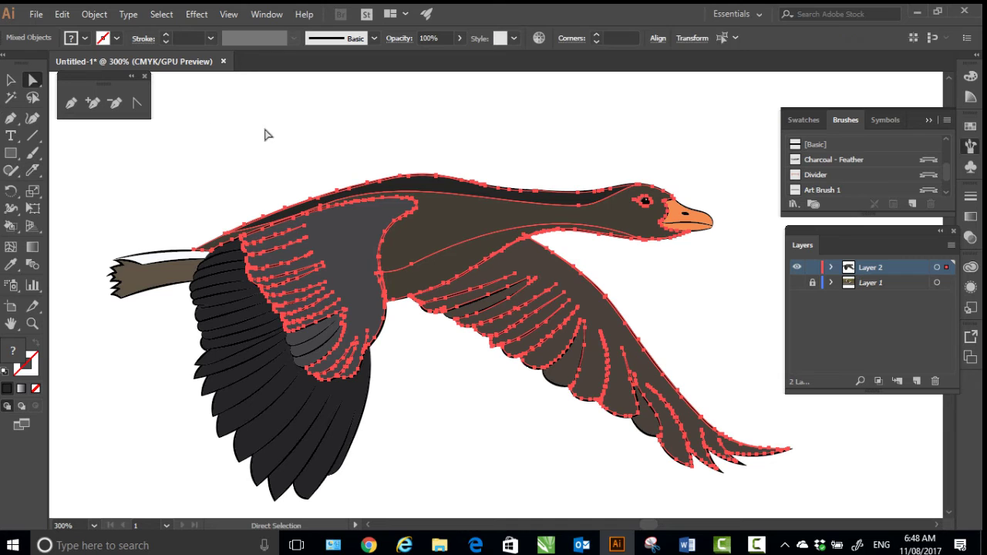
click(264, 132)
- Fill the underside strip with the near-black sampled from the back strip
click(434, 283)
click(11, 263)
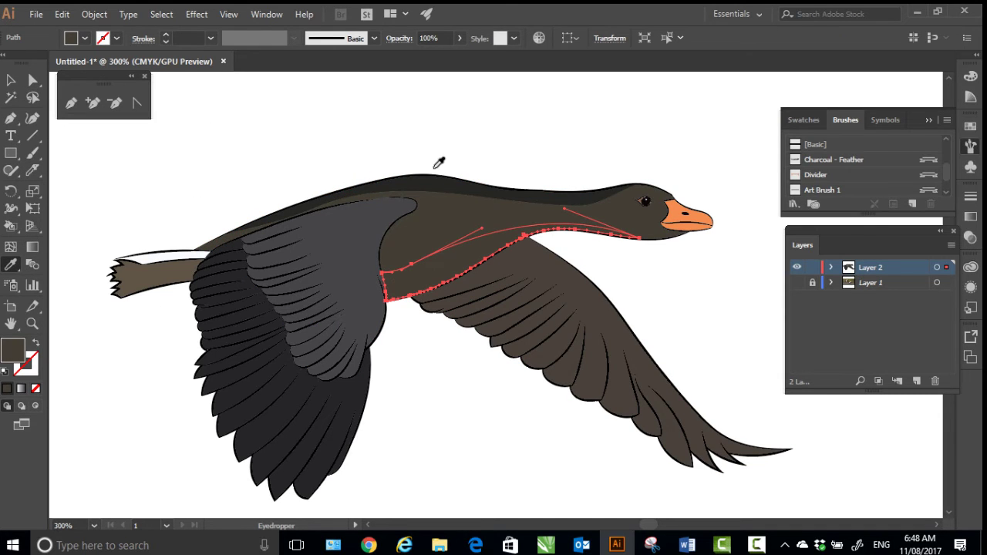
click(434, 174)
key(v)
click(218, 165)
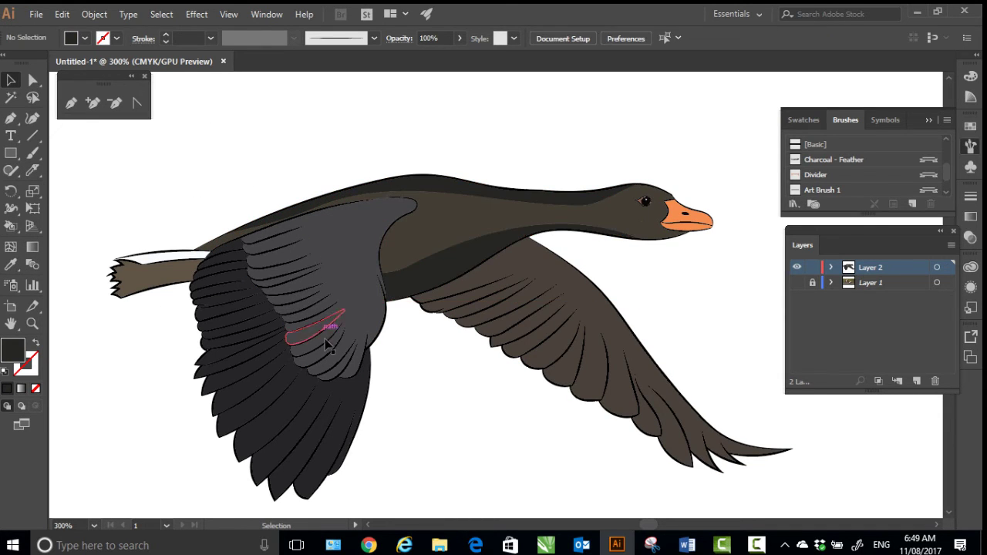
- Cut the brown tail lengthwise through its middle with the Knife tool, from the ragged tip to the near wing
drag(425, 367, 439, 324)
click(33, 323)
drag(171, 299, 156, 326)
click(33, 173)
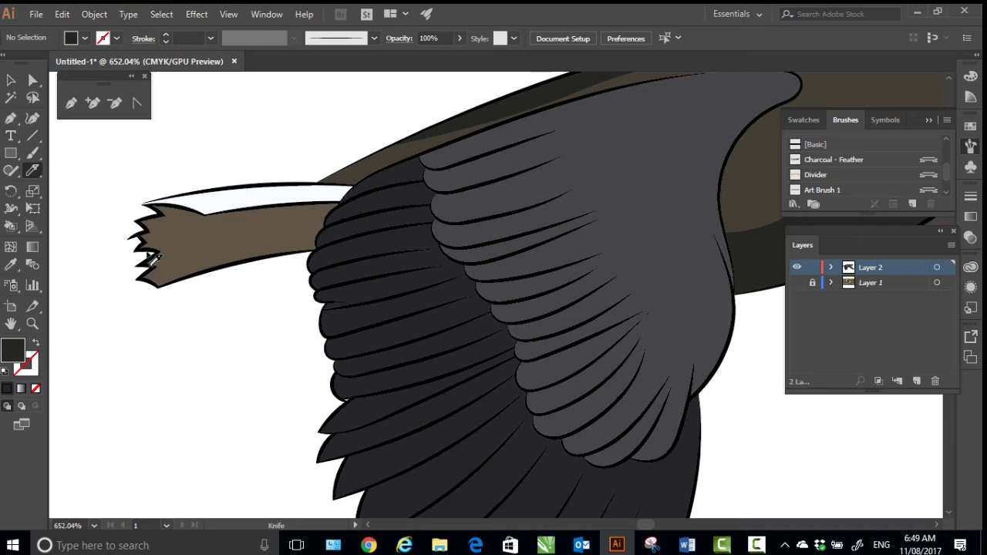
drag(307, 231, 339, 231)
click(32, 79)
click(172, 293)
click(198, 250)
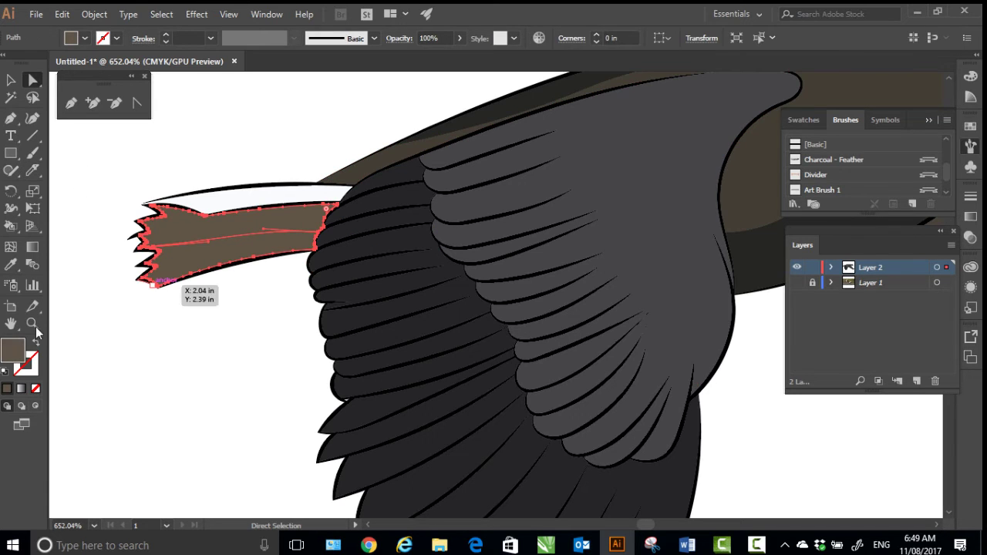
click(188, 344)
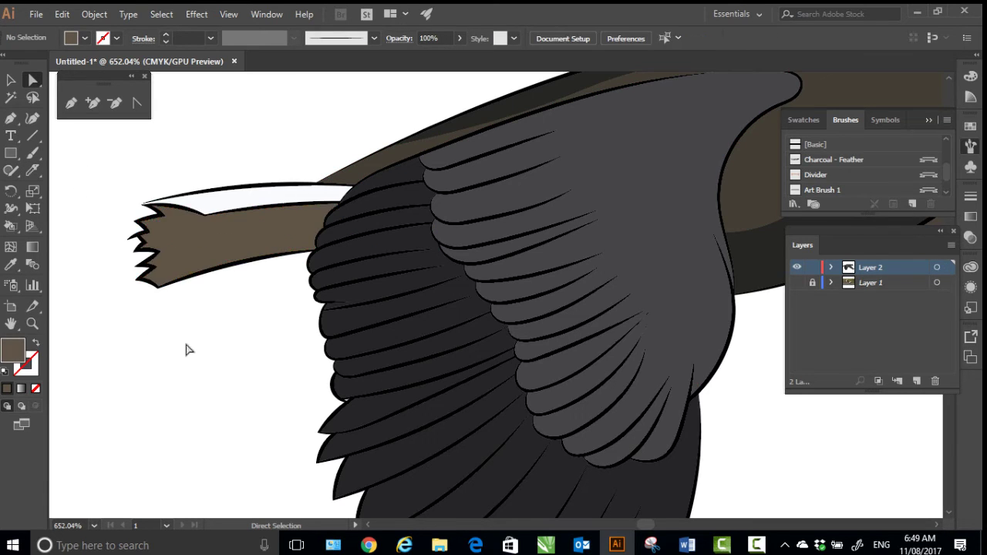
- Make a second, arched Knife cut along the tail to separate a thin highlight sliver in its middle
click(33, 172)
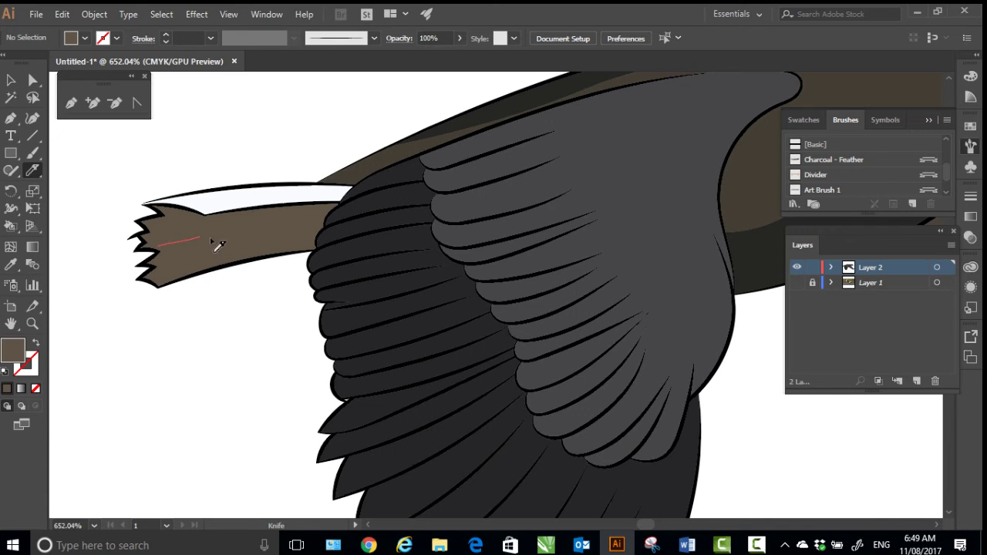
drag(327, 236, 330, 236)
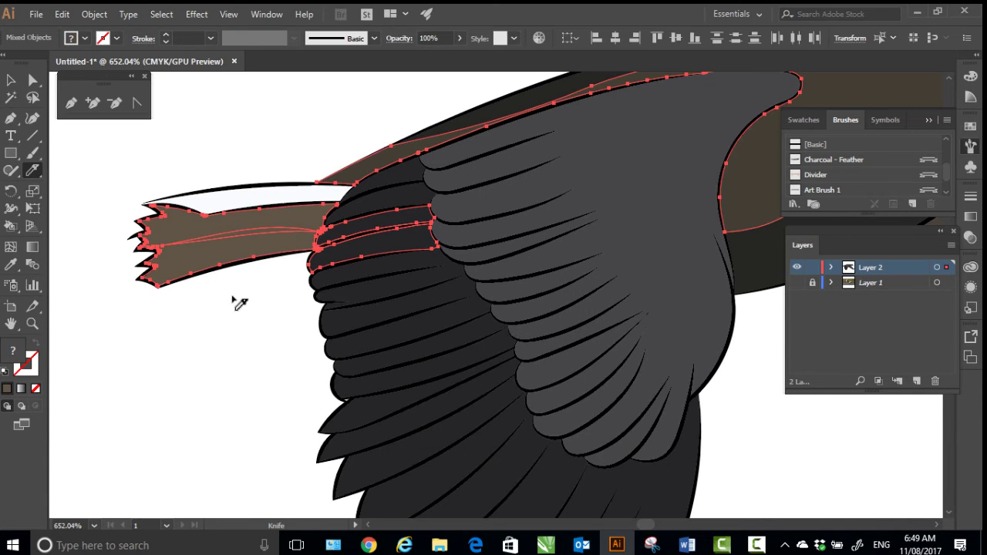
click(38, 84)
click(161, 338)
- Fill the tail pieces above and below the middle sliver with the dark brown 47423E
click(208, 258)
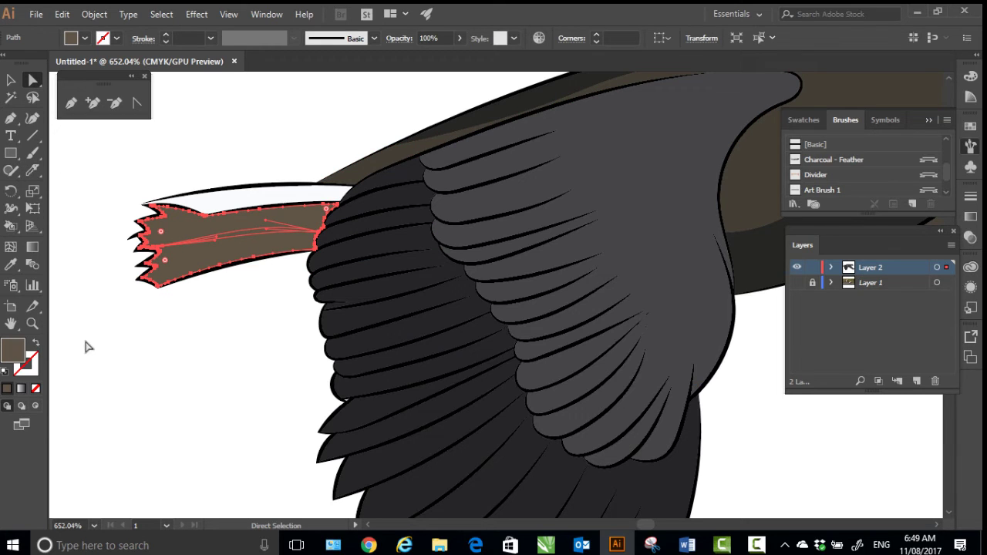
double_click(17, 350)
click(300, 323)
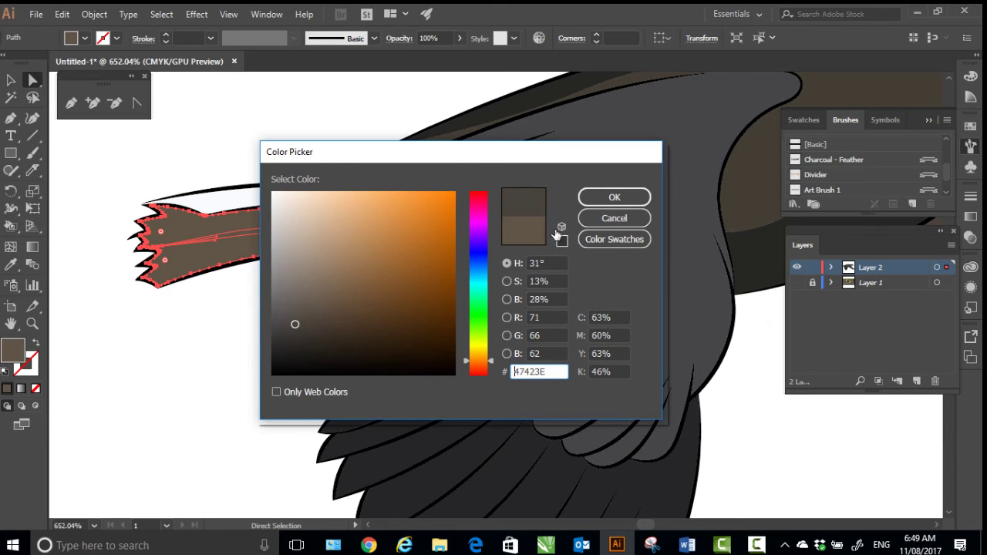
click(613, 197)
click(118, 376)
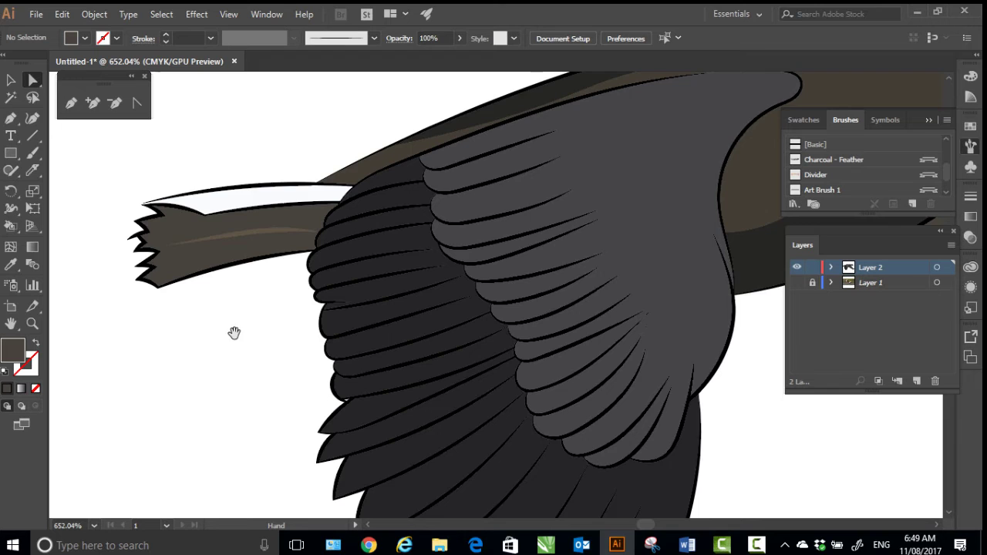
- Cut a thin shadow strip along the lower edge of the brown tail with the Knife tool
drag(282, 332, 206, 337)
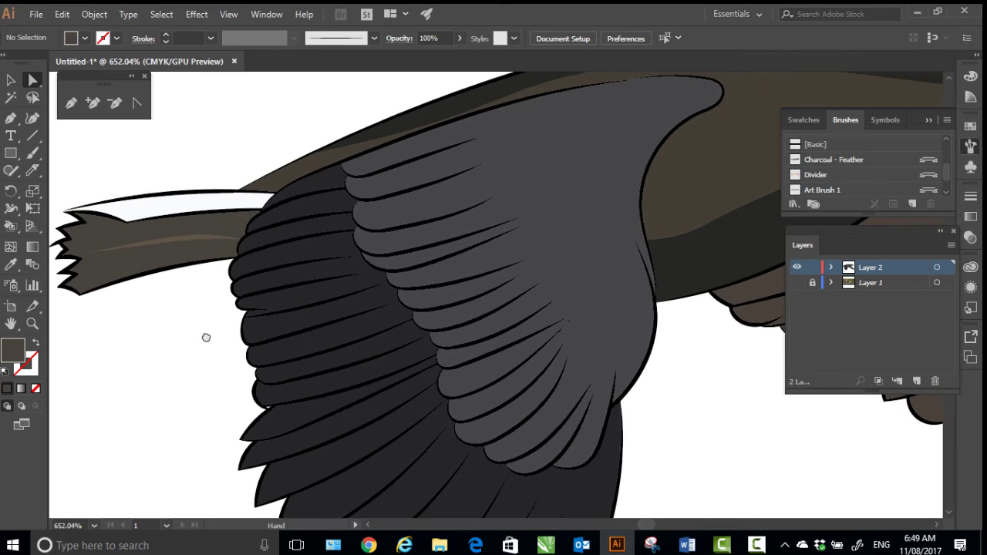
click(32, 170)
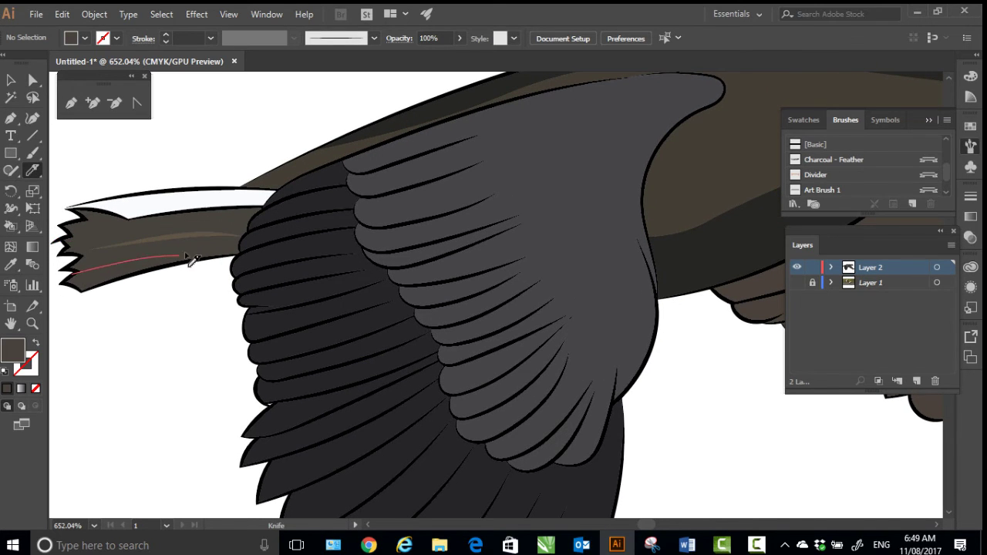
drag(190, 260, 247, 266)
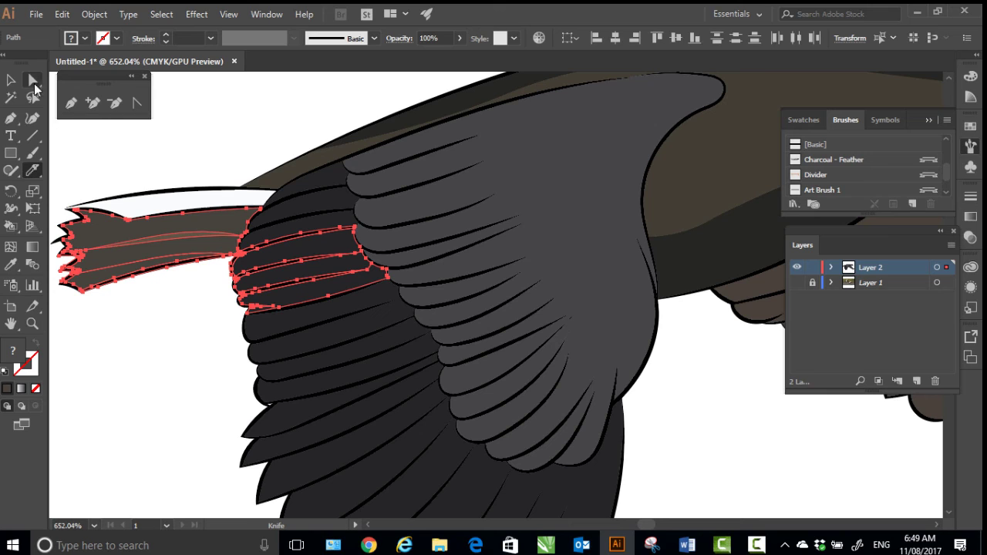
click(33, 82)
click(212, 154)
- Fill the thin strip along the tail's lower edge with a near-black shade
click(106, 282)
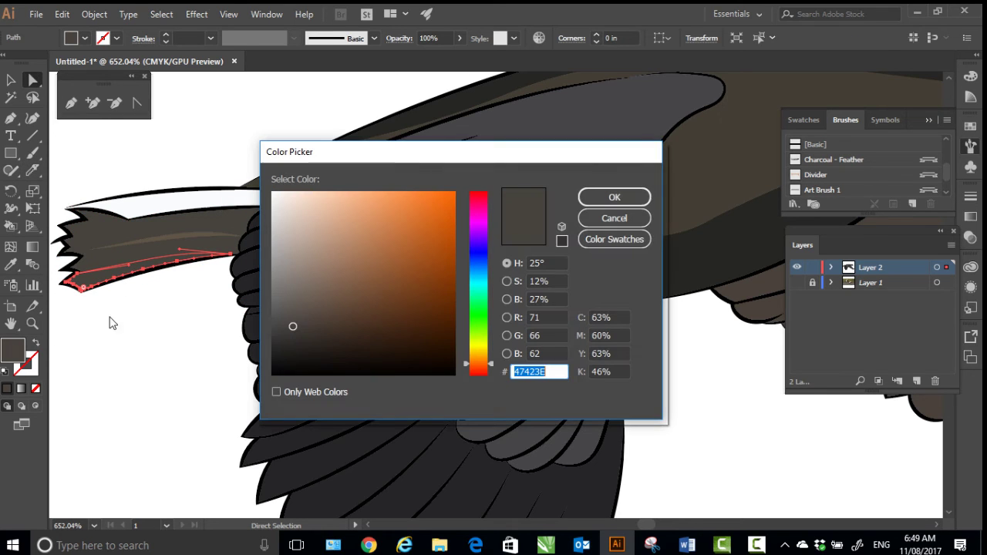
drag(295, 328, 281, 354)
click(615, 197)
click(164, 385)
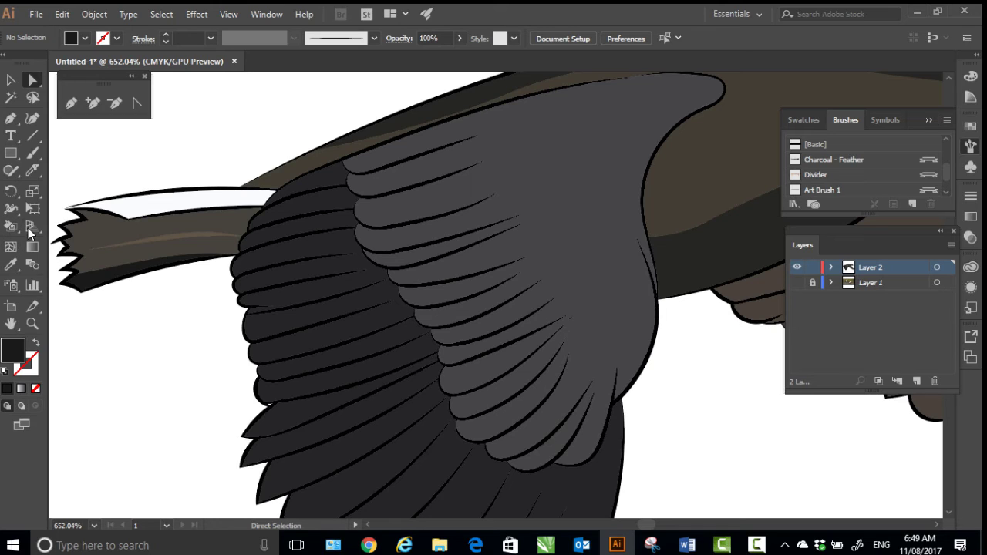
- Cut the white strip above the brown tail lengthwise with the Knife tool, from its outer tip to the near wing
click(32, 170)
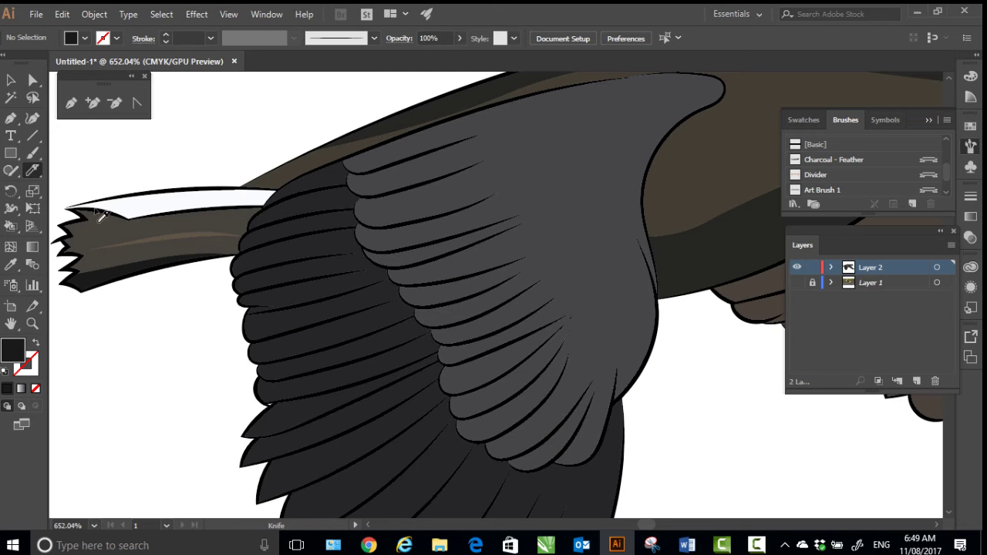
drag(108, 211, 284, 194)
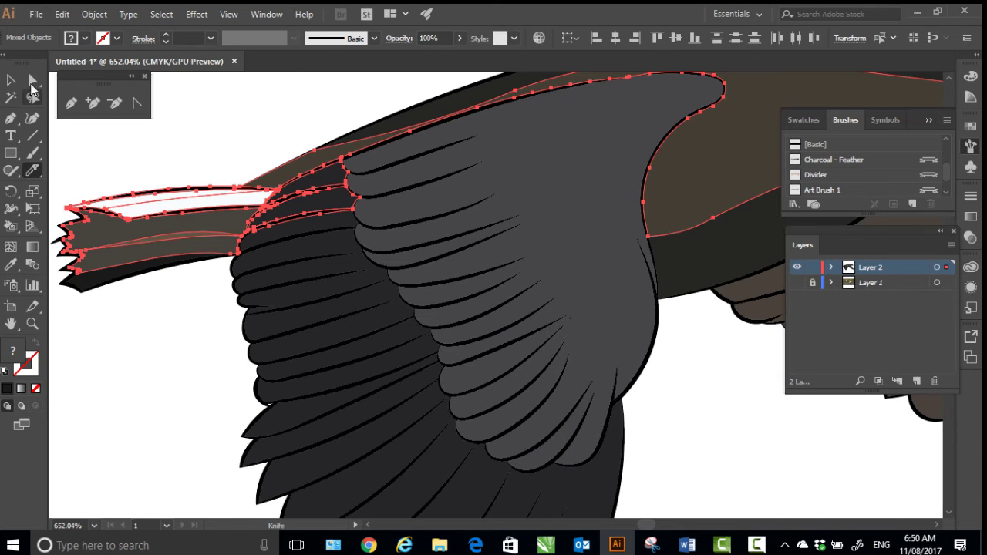
click(33, 81)
click(204, 127)
- Fill the lower piece of the white tail strip with a light bluish grey as shading
click(141, 205)
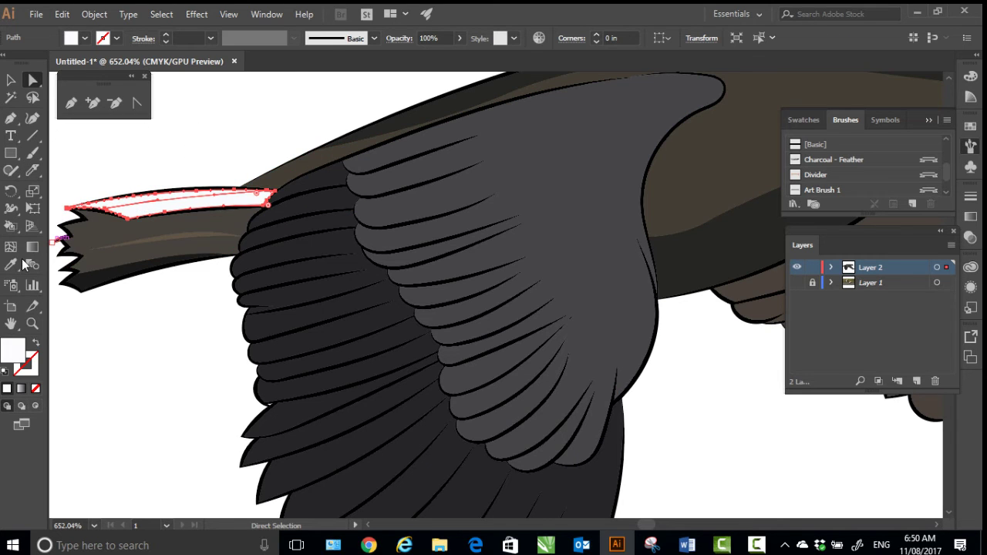
double_click(12, 349)
drag(273, 202, 278, 245)
click(614, 197)
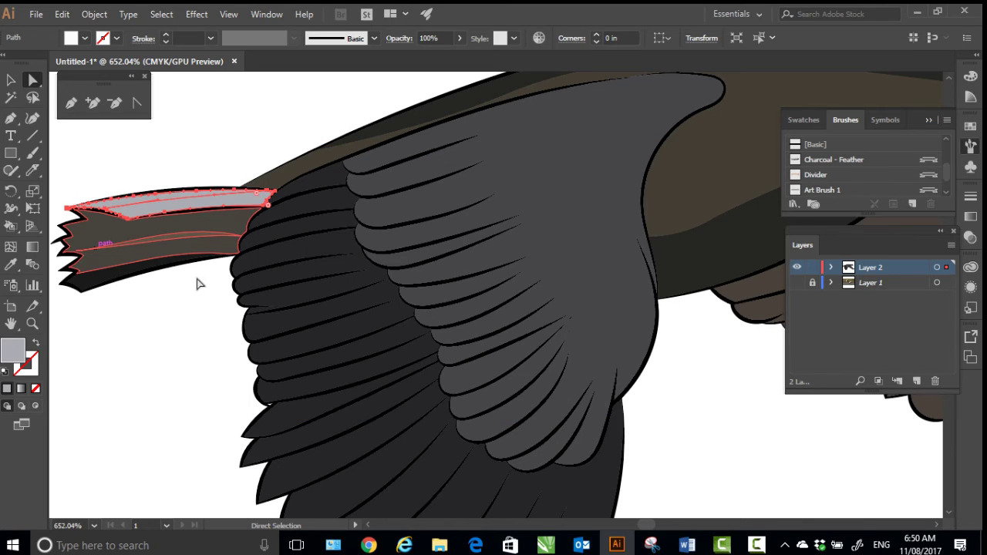
click(128, 337)
key(z)
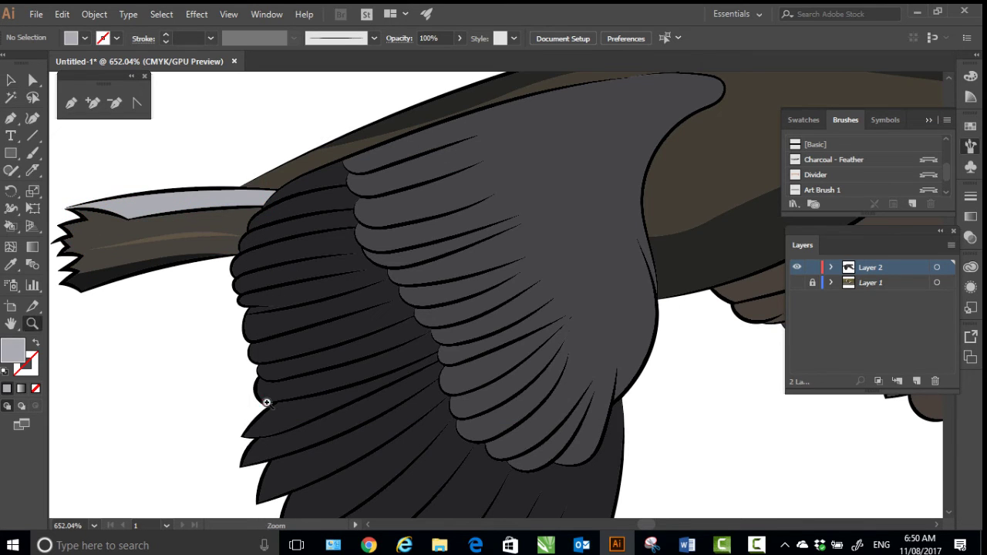
drag(666, 382, 518, 384)
drag(641, 426, 420, 347)
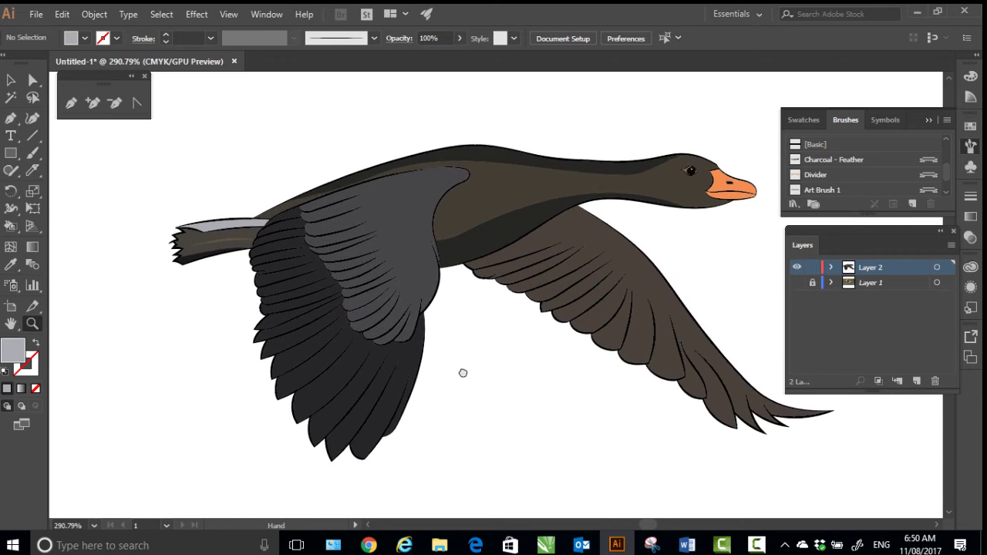